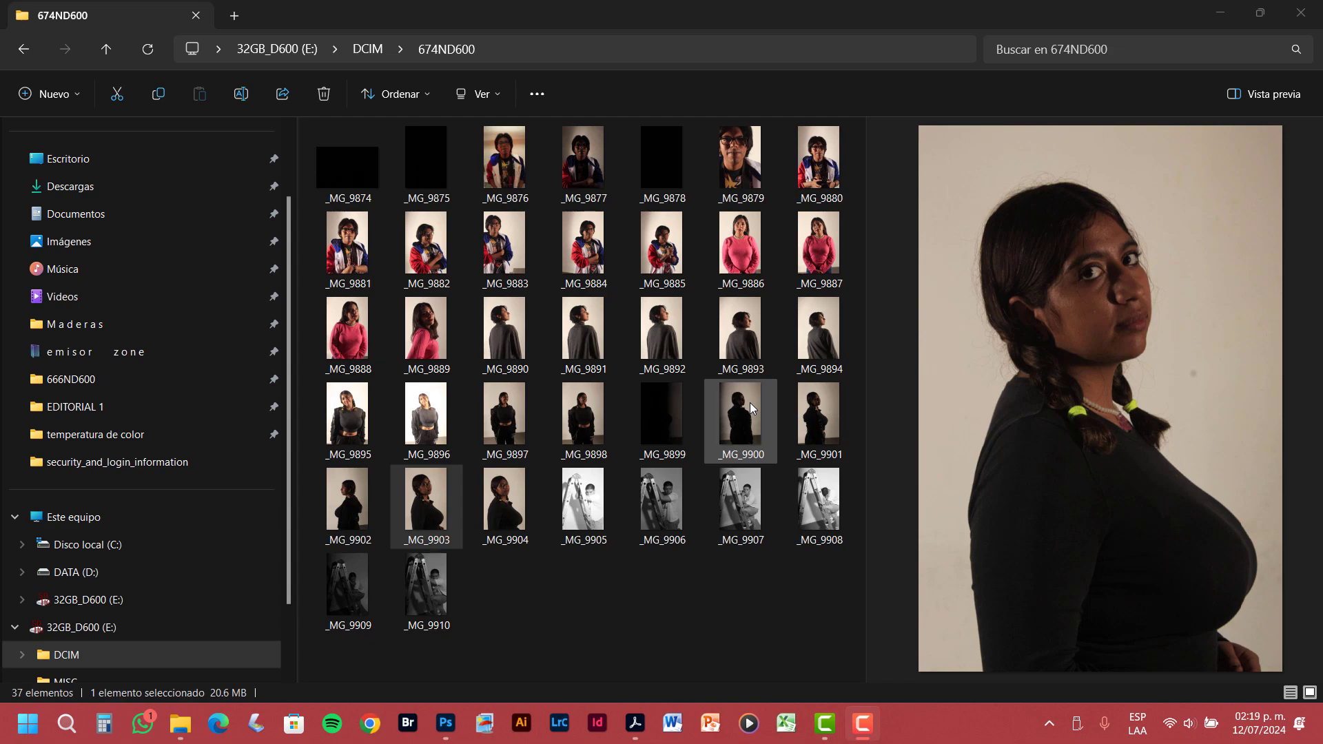
left_click(750, 402)
right_click(750, 402)
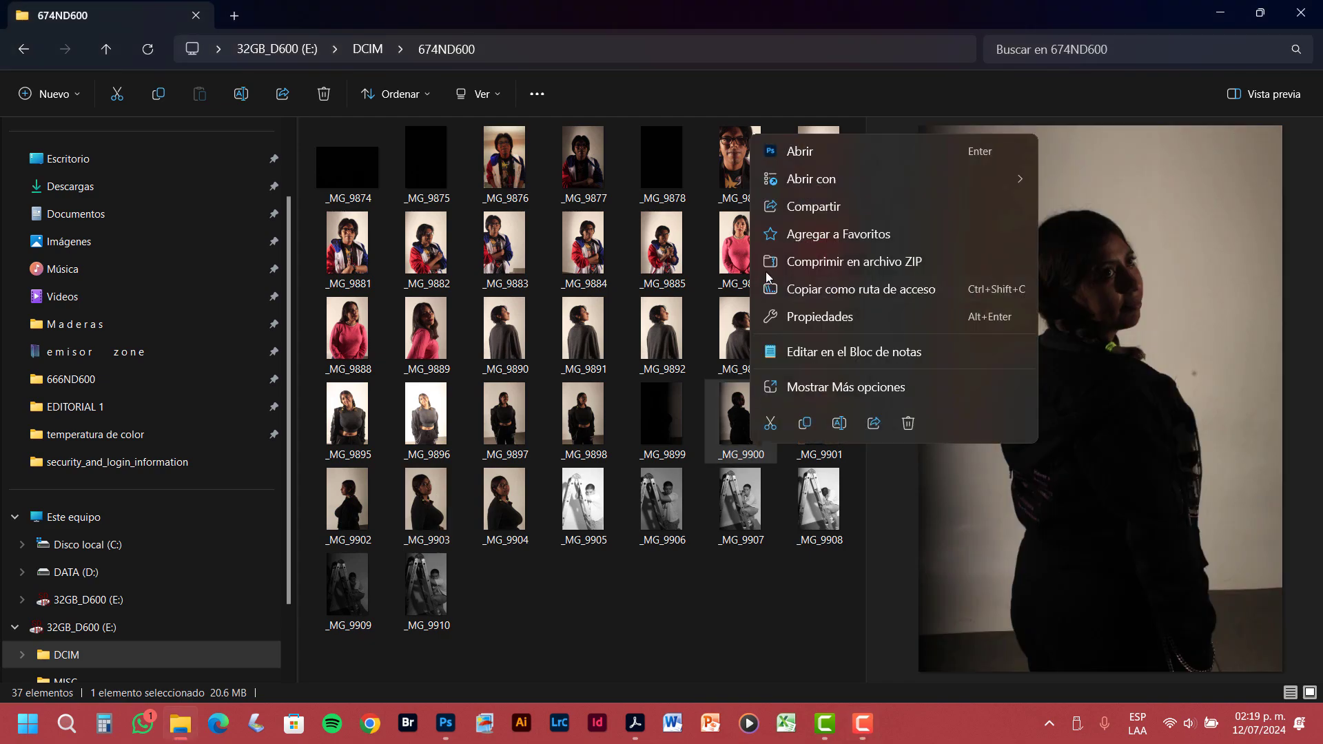
mouse_move(834, 184)
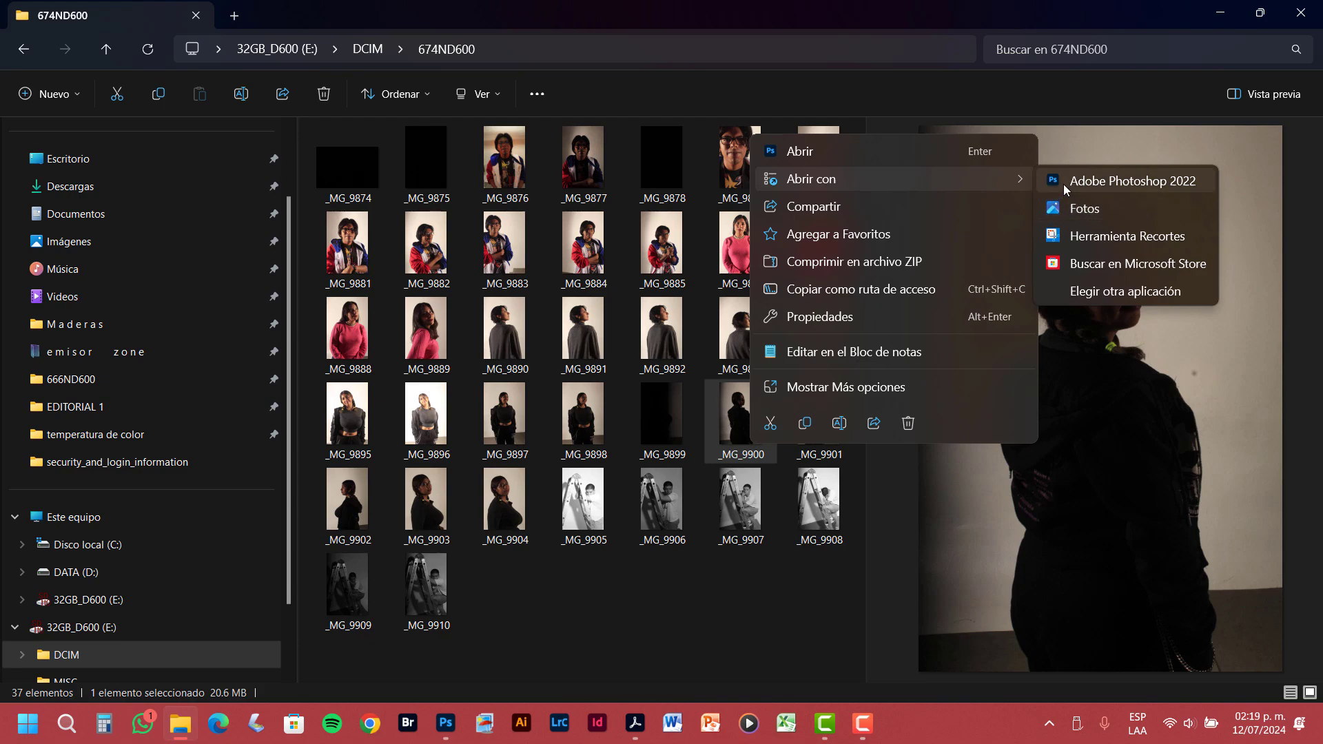
left_click(800, 153)
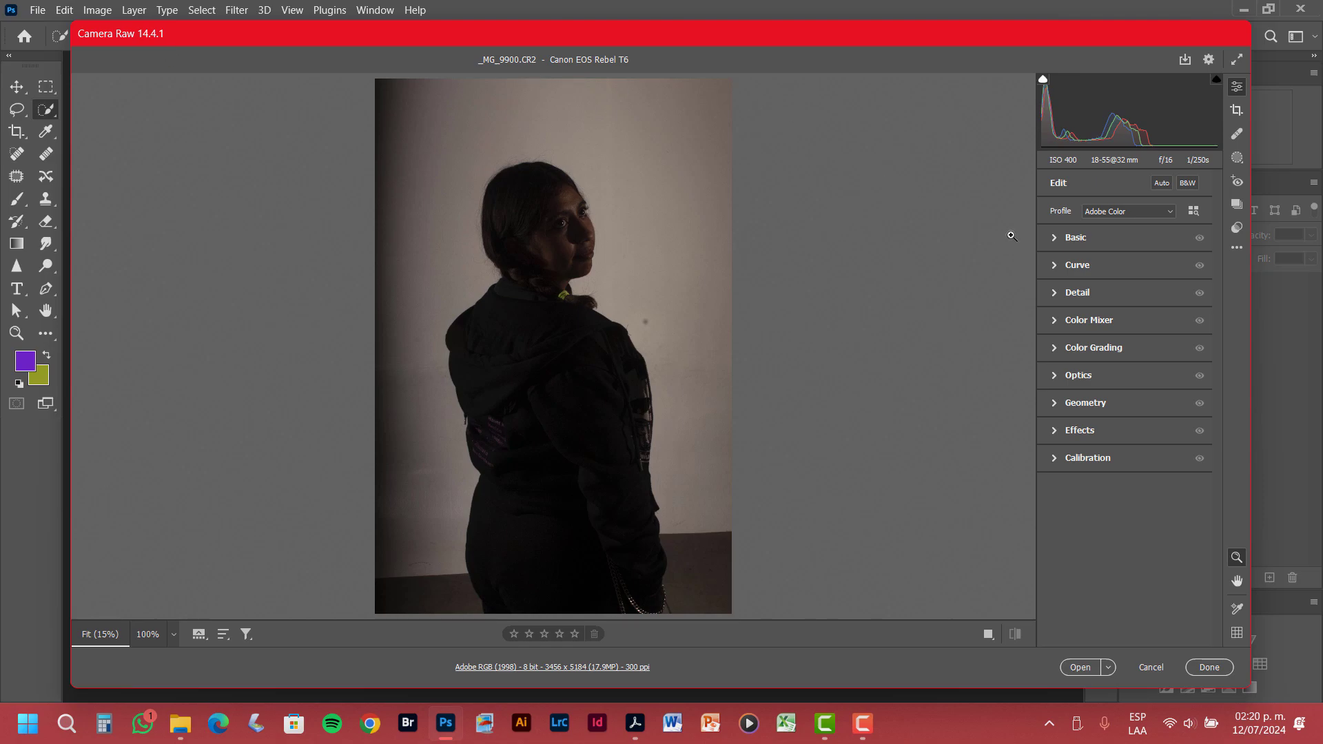
left_click(1055, 238)
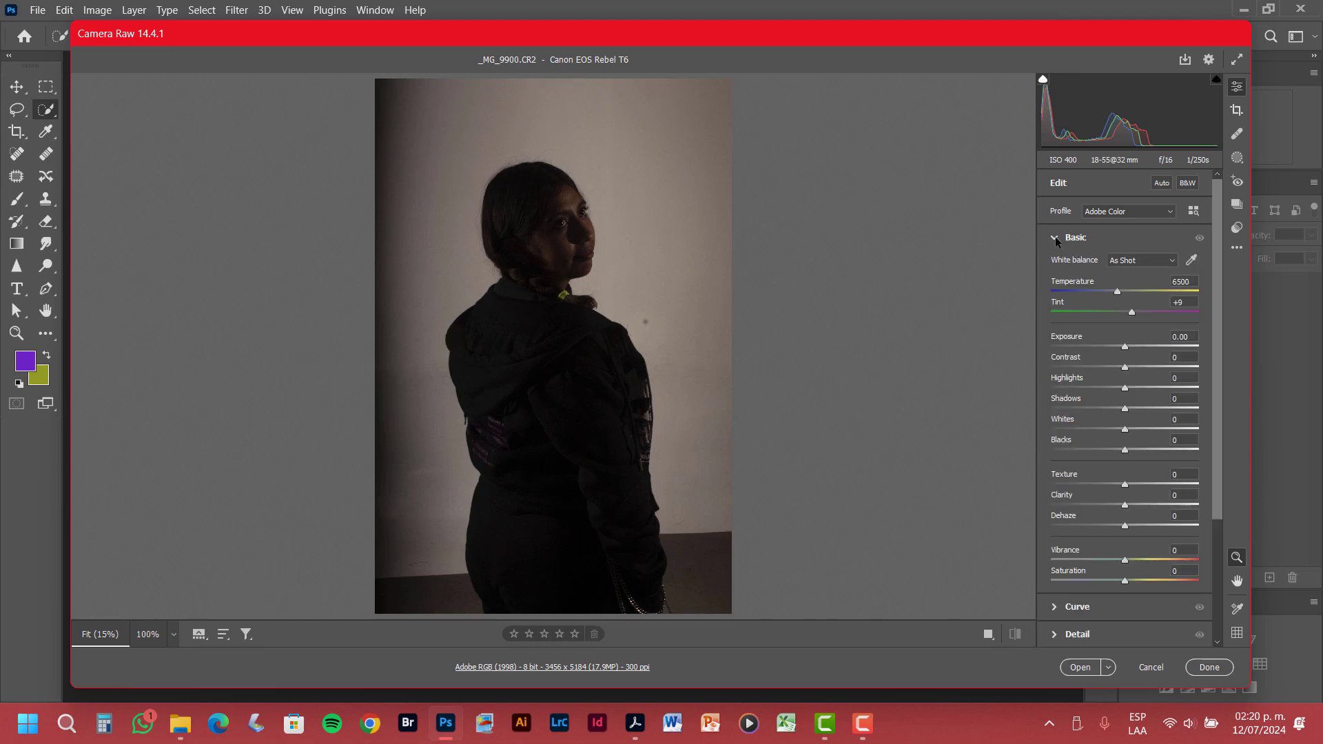
left_click(1055, 238)
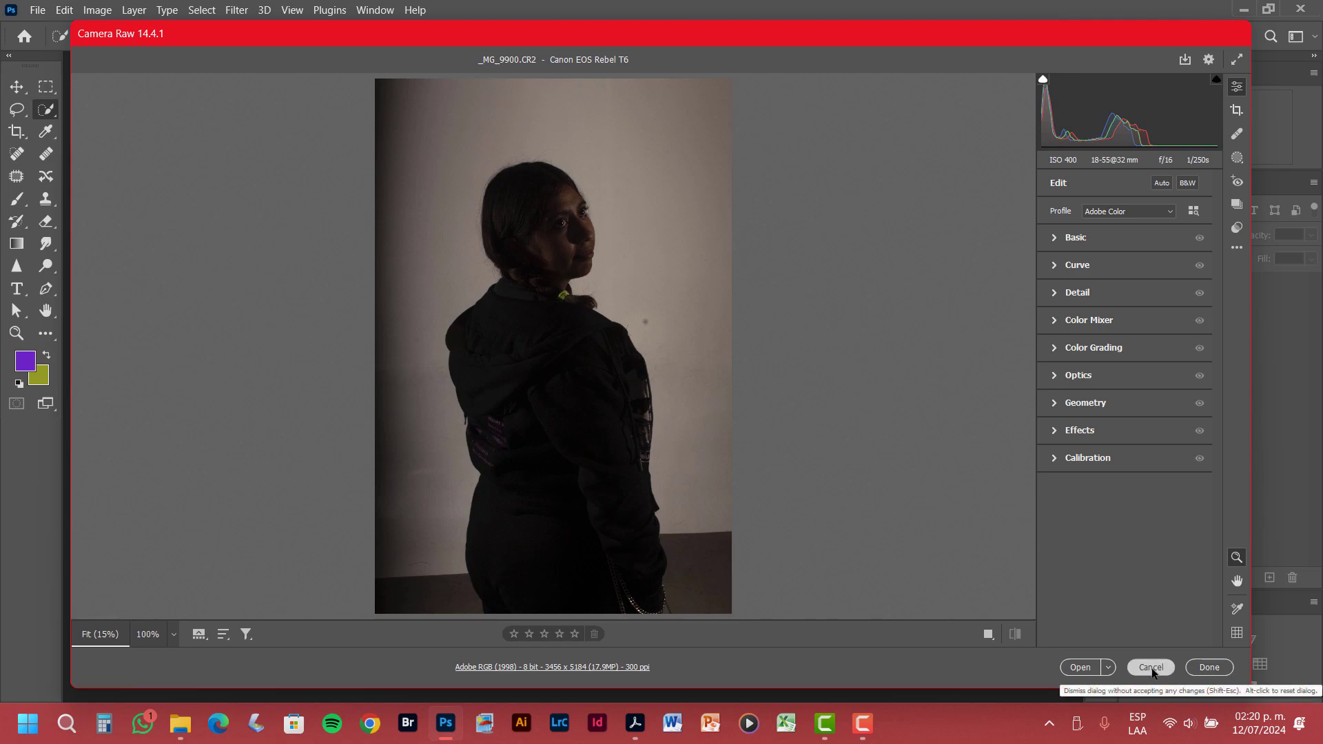
left_click(1172, 667)
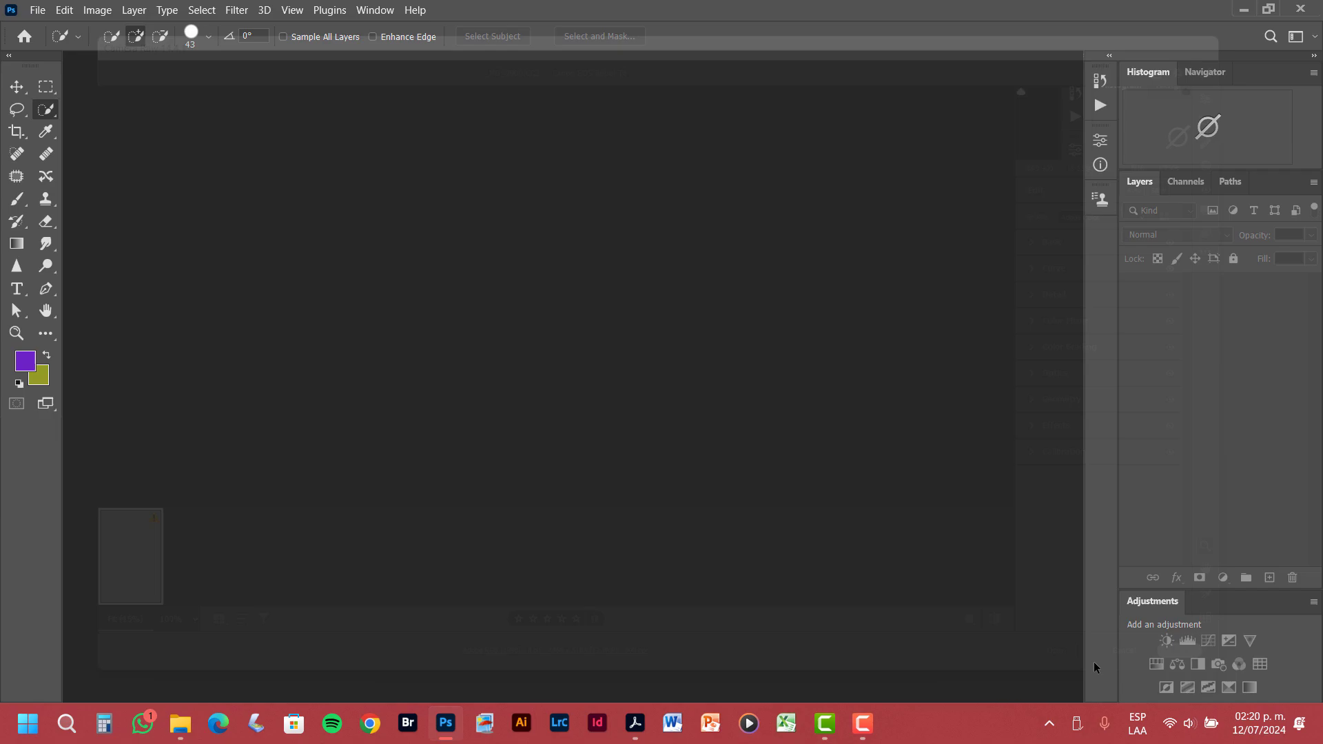
Switch to File Explorer and open the raw photo _MG_9903 in Camera Raw
left_click(180, 725)
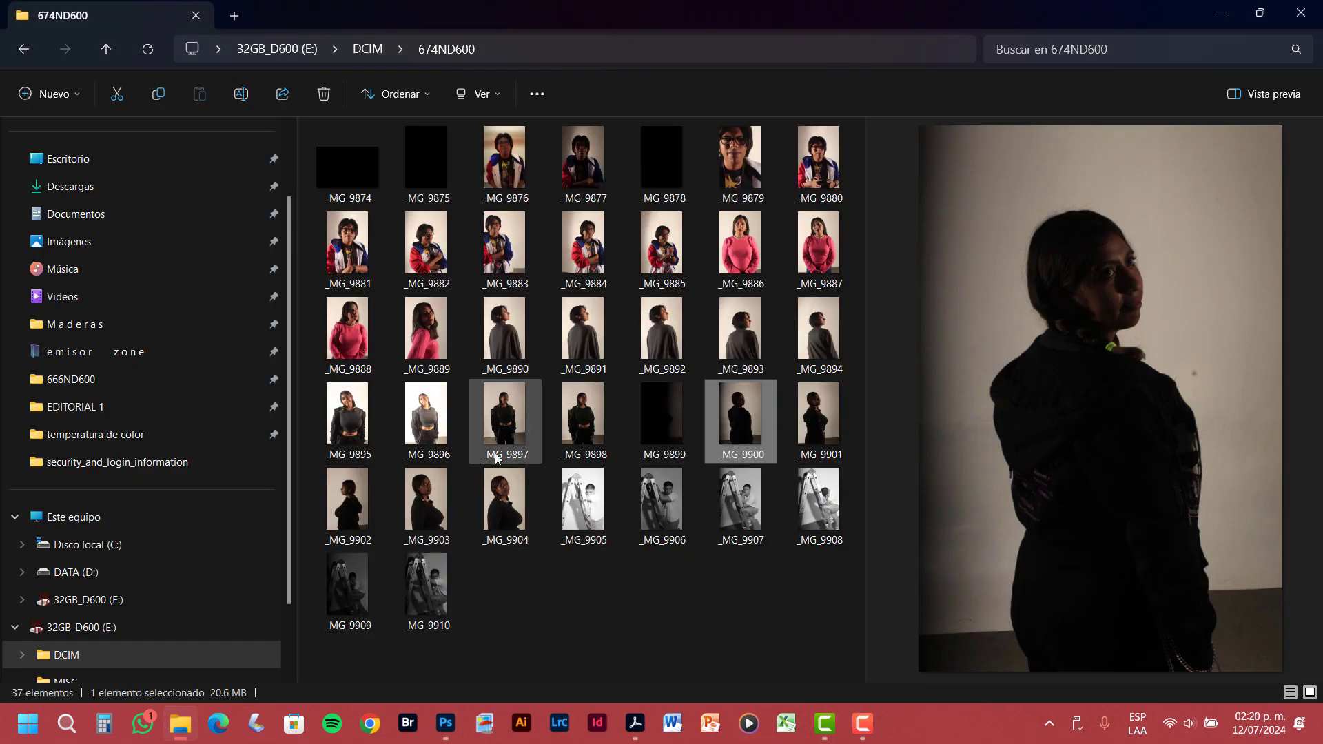
left_click(421, 502)
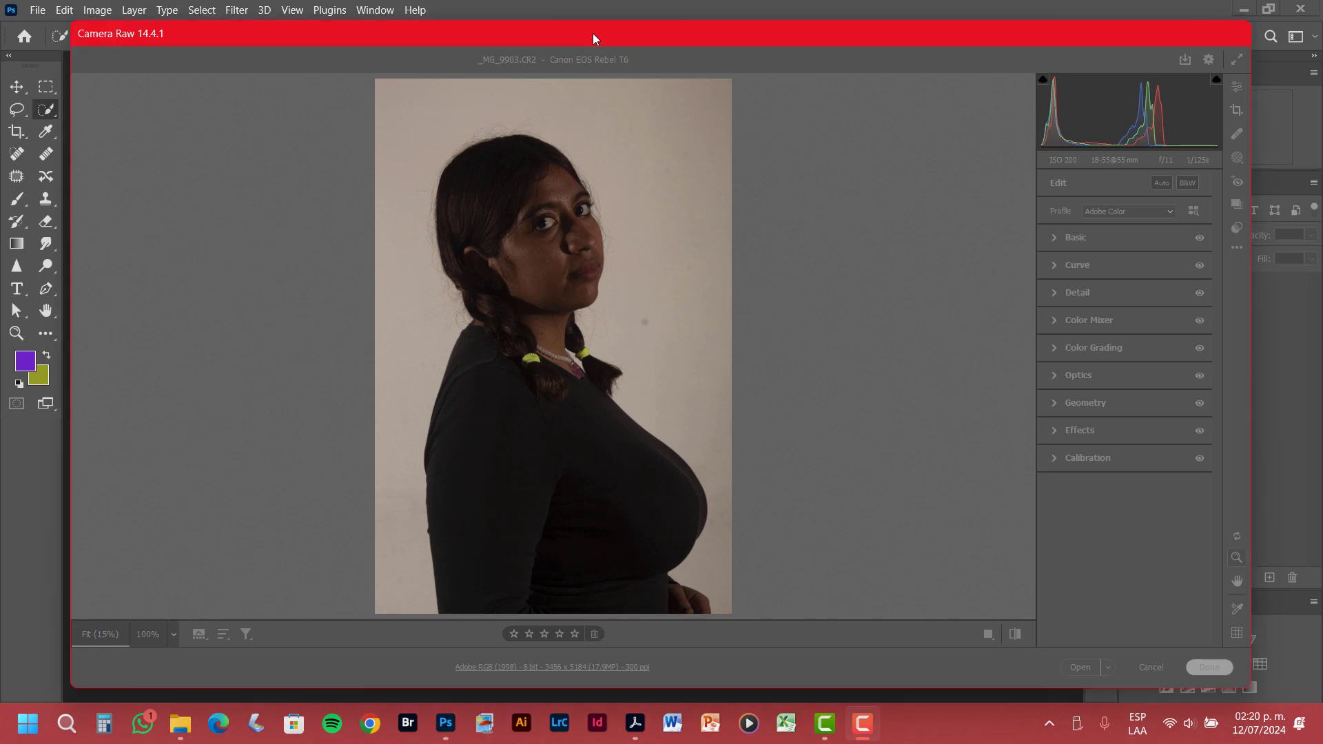
Enlarge the Camera Raw window and expand it to full screen
left_click_drag(593, 33, 622, 66)
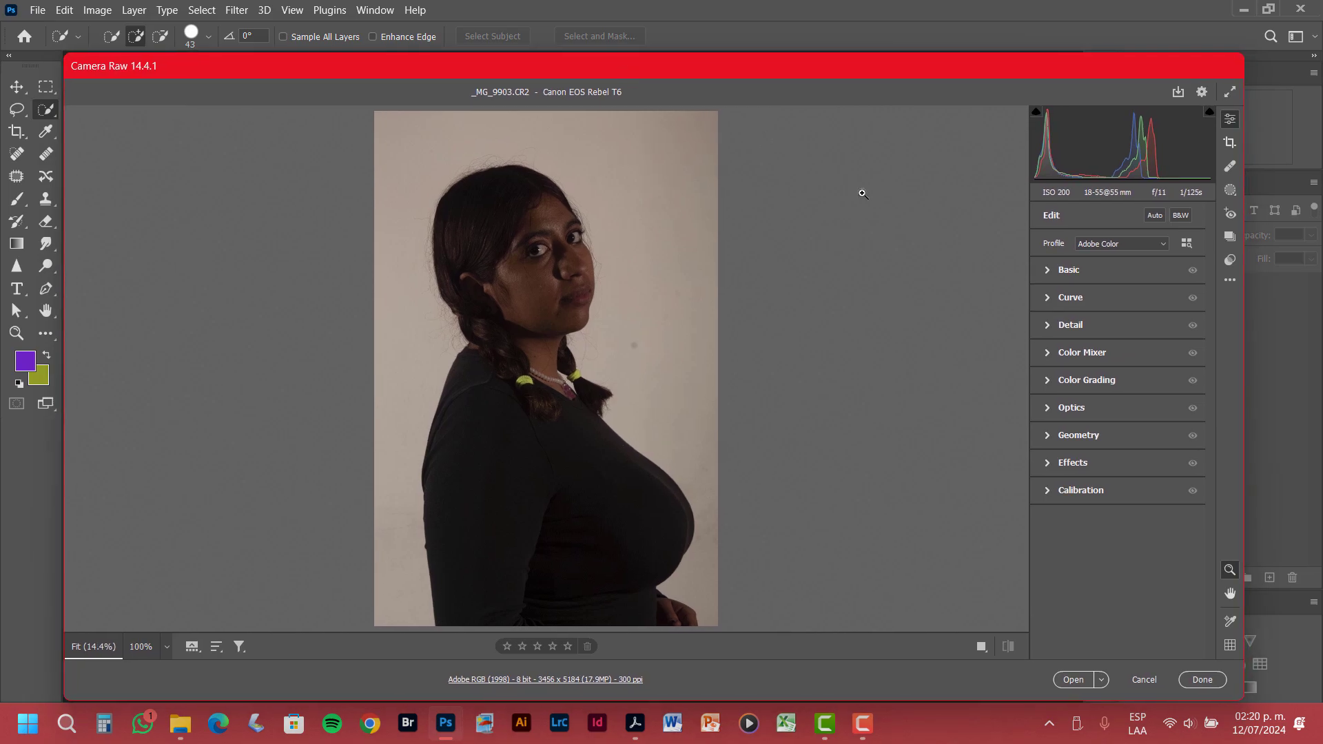
left_click_drag(1245, 438, 1305, 437)
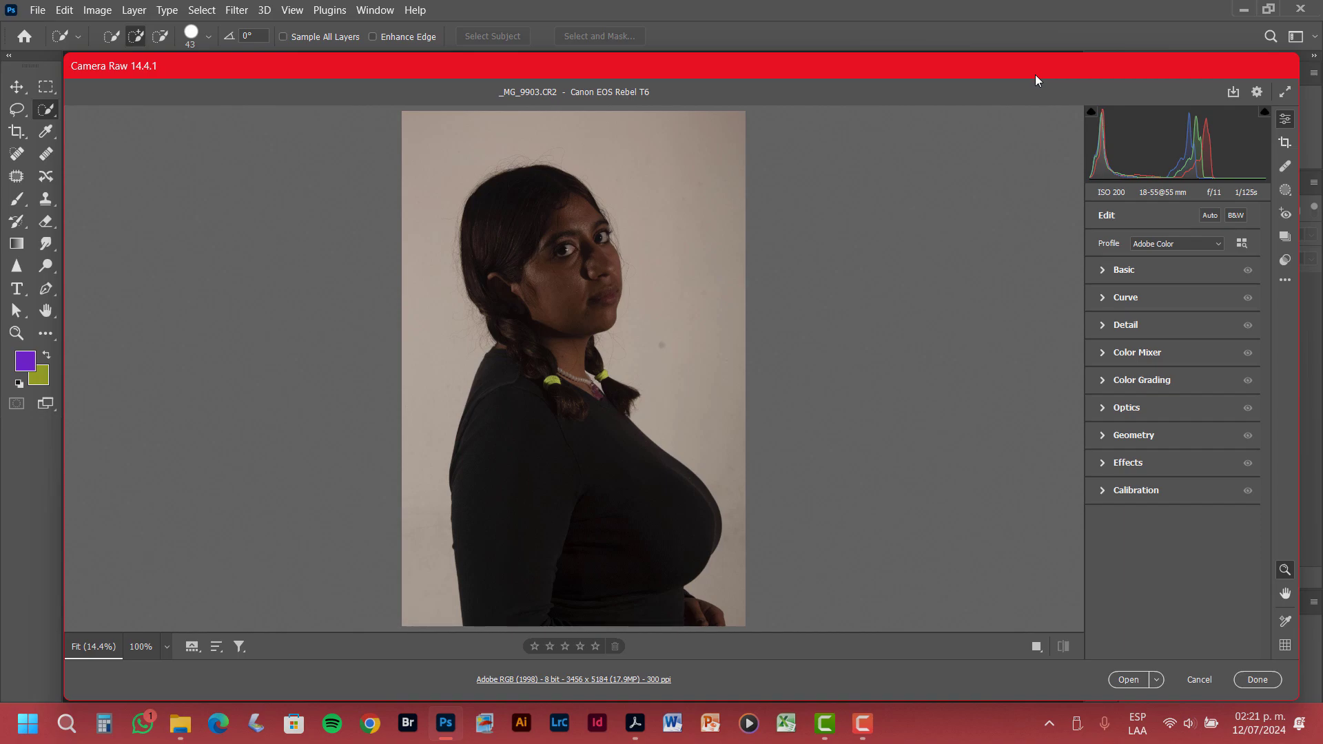
left_click(1287, 92)
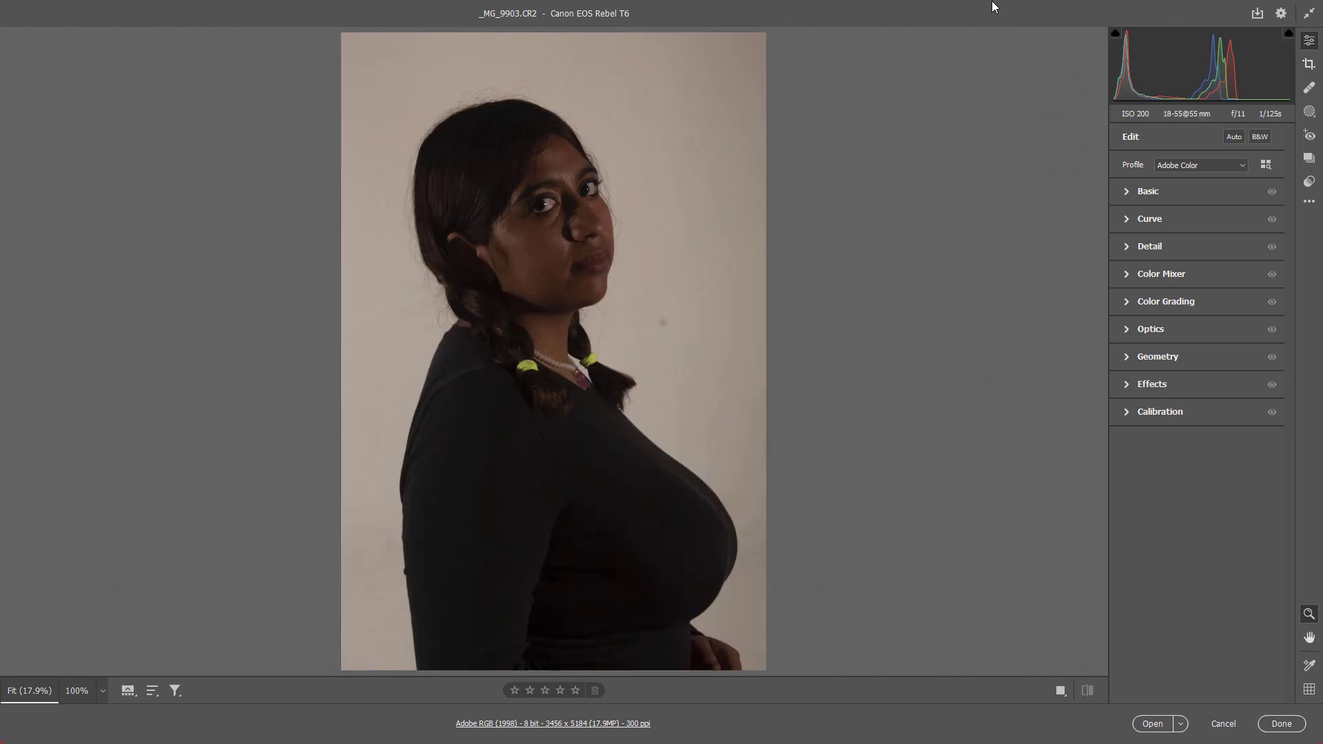
key("Return")
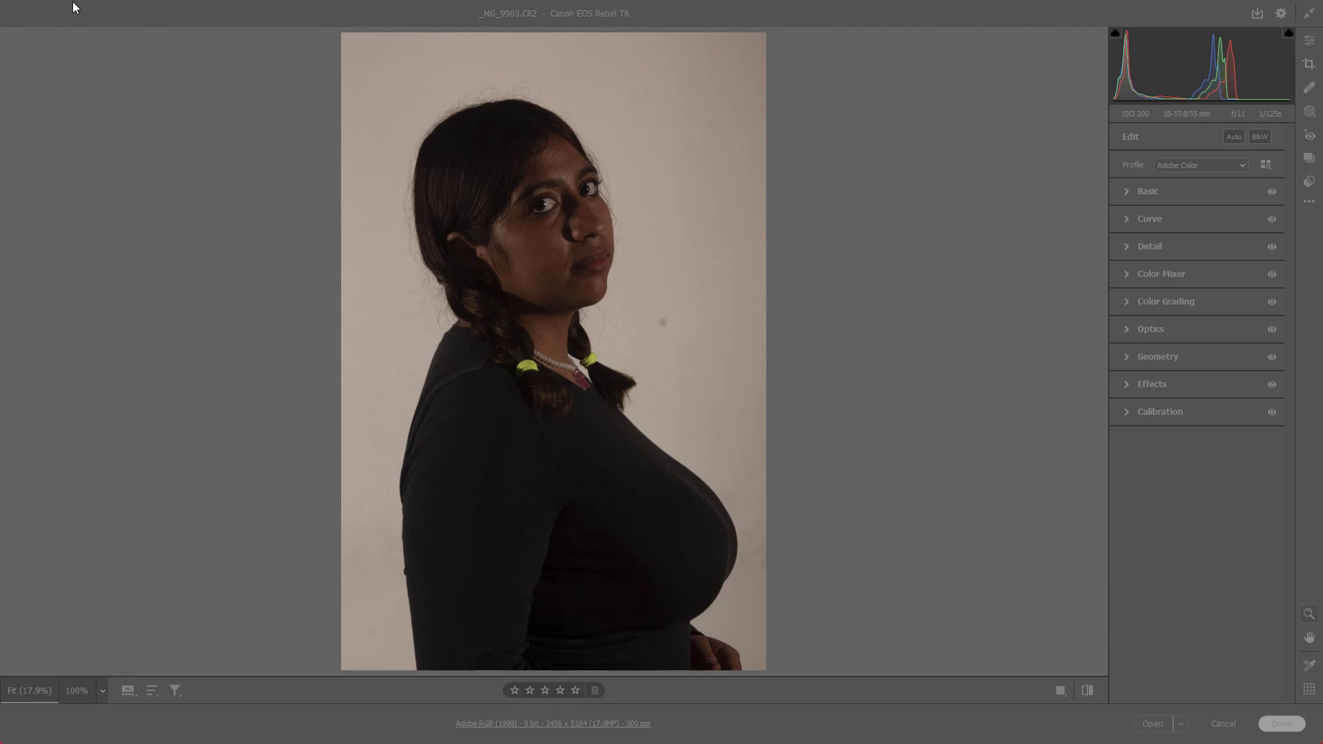
Fit the whole portrait in view and show it as a side-by-side before/after comparison
left_click(1004, 153)
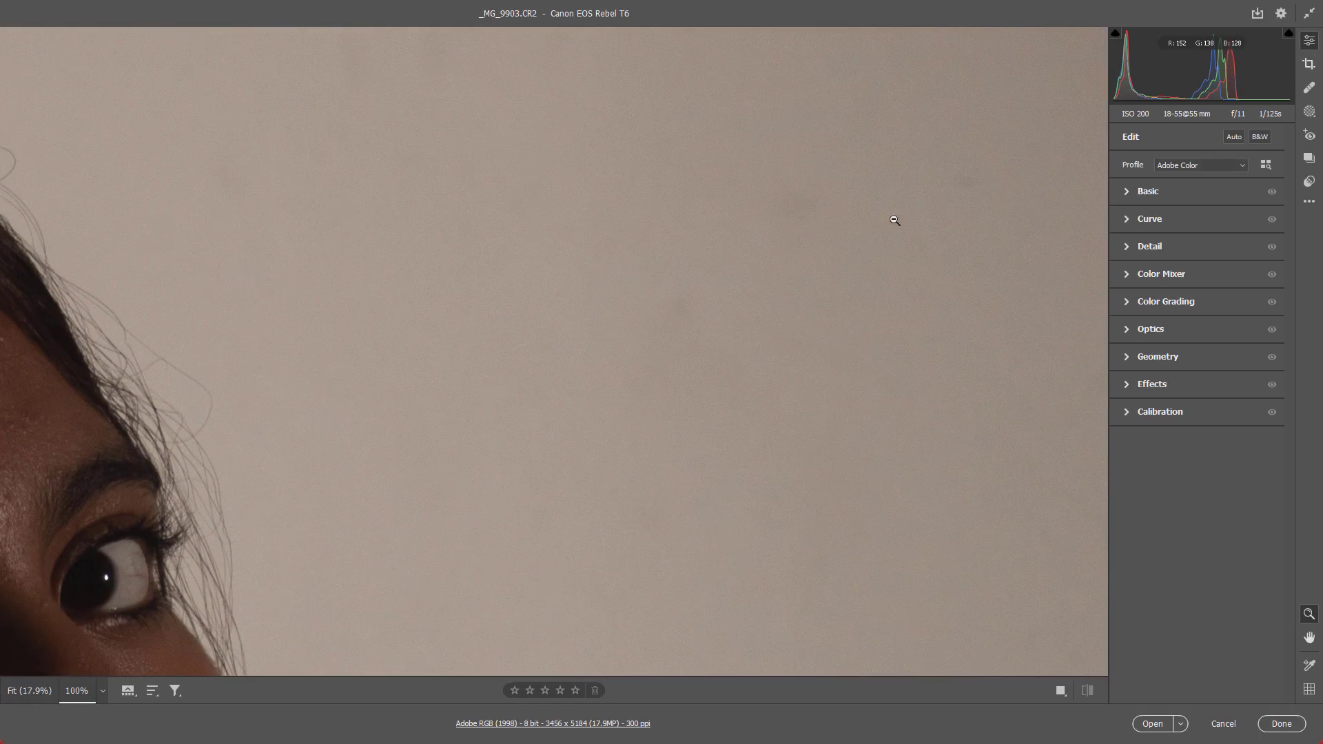
left_click(894, 220)
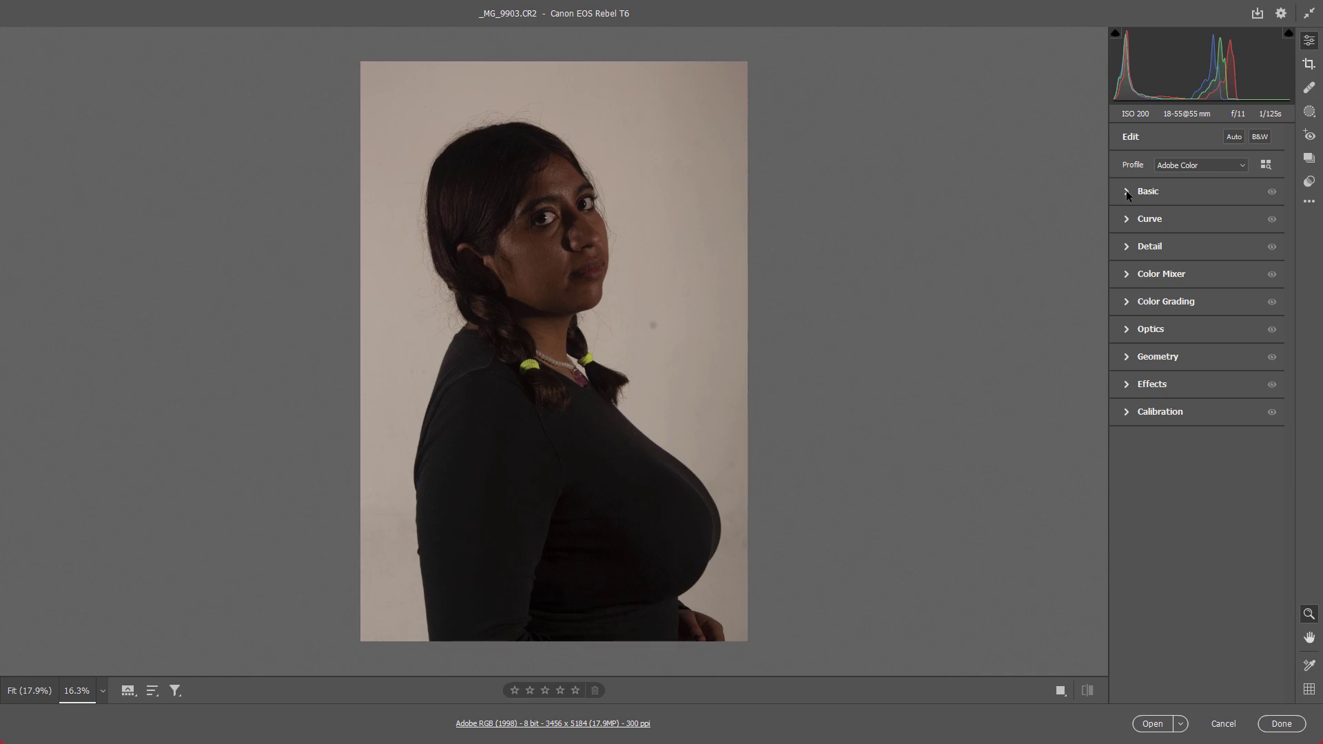
left_click(1062, 689)
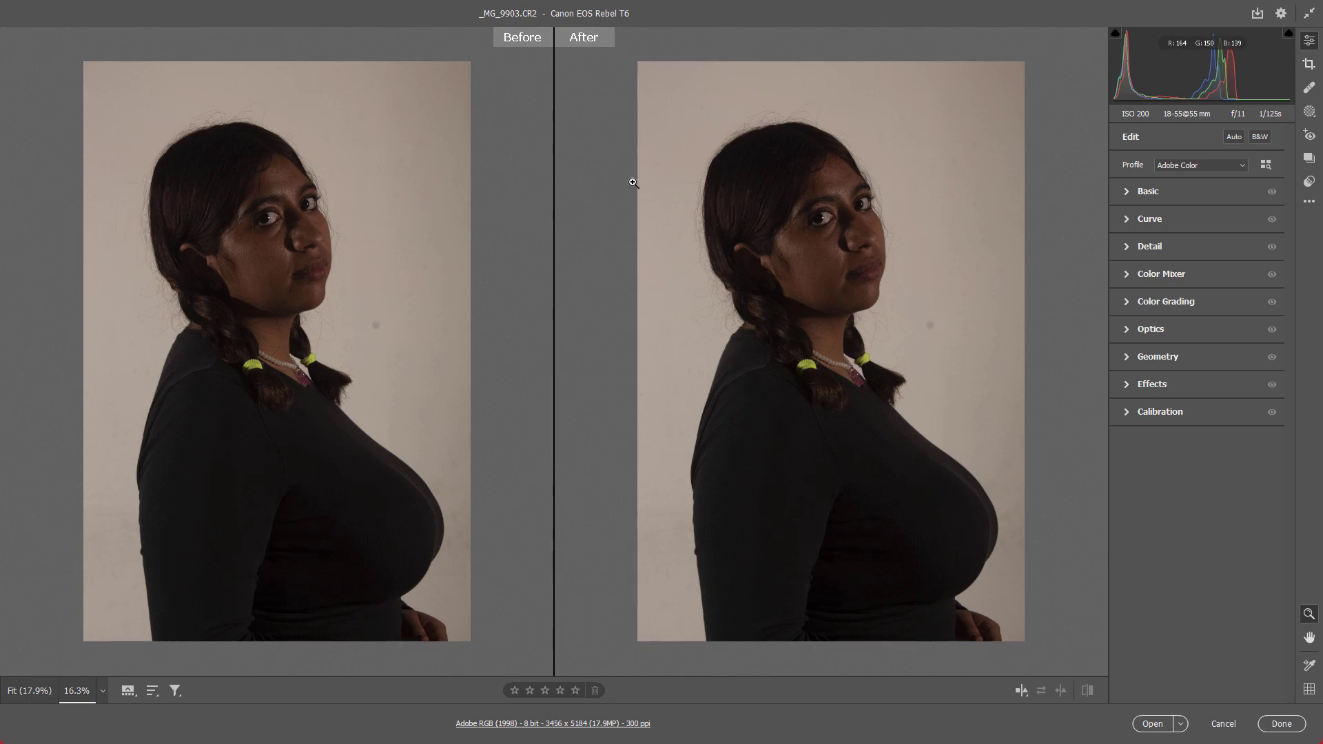
Enable chromatic aberration removal and lens profile corrections in the Optics settings
left_click(1152, 329)
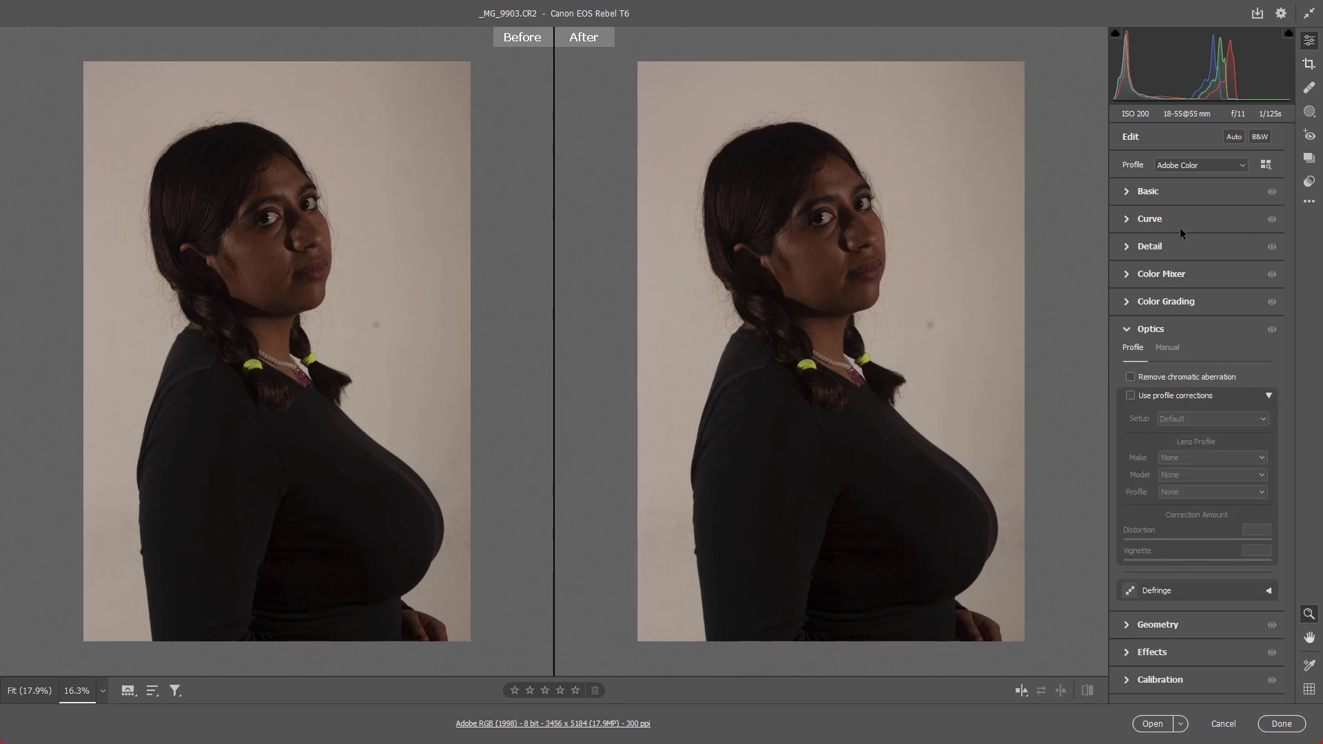
left_click(1127, 329)
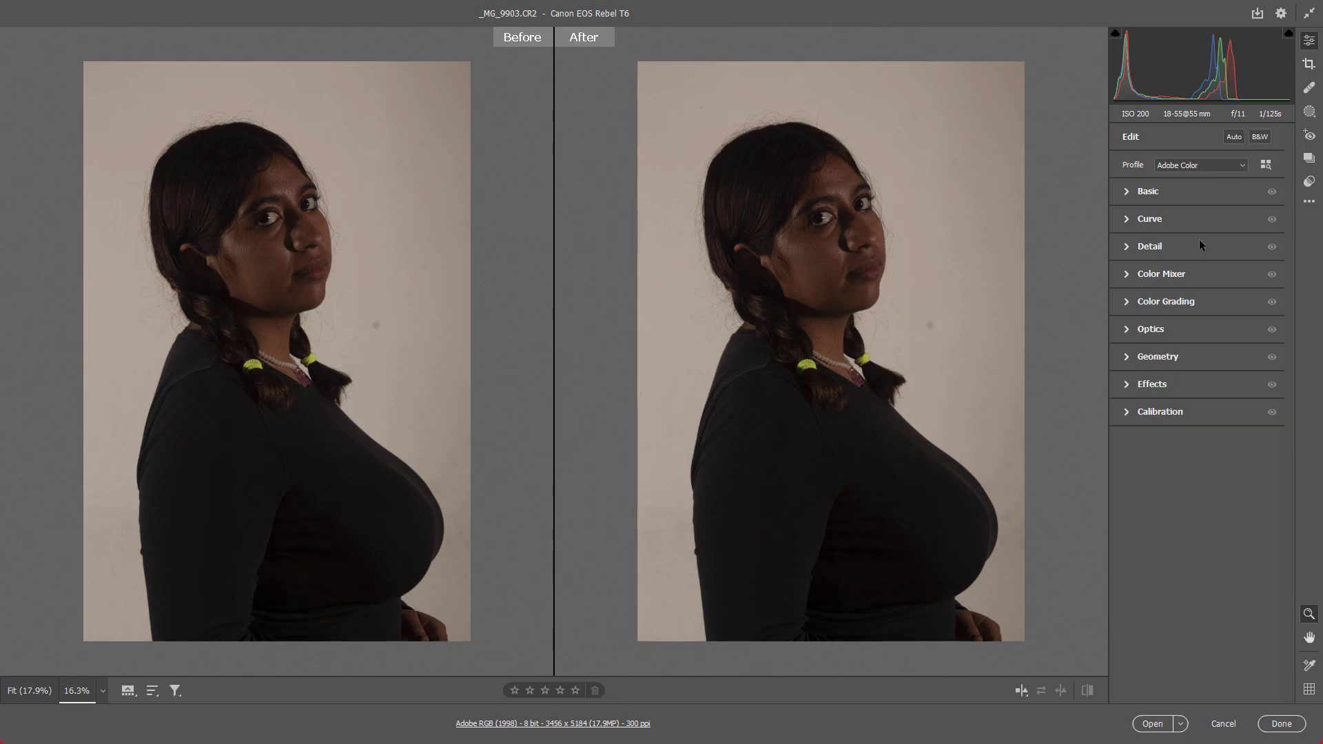
left_click(1153, 331)
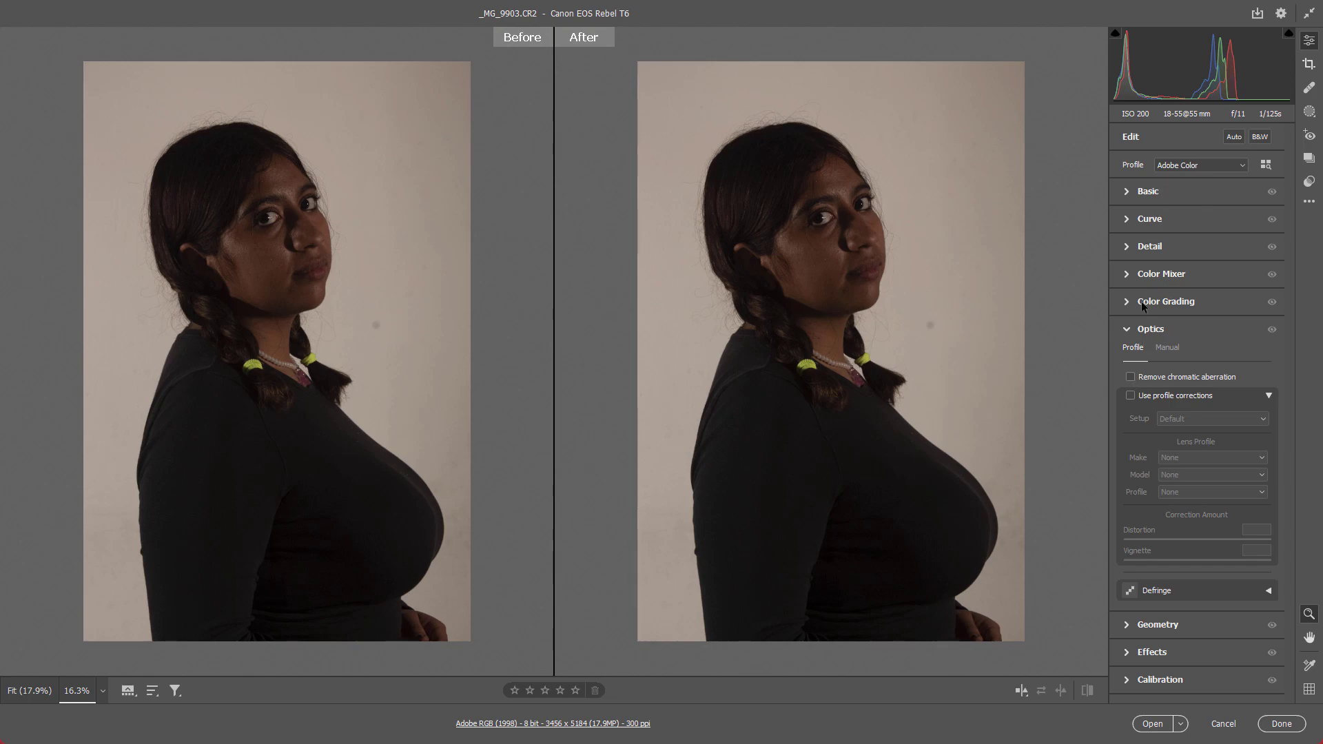
left_click(1127, 329)
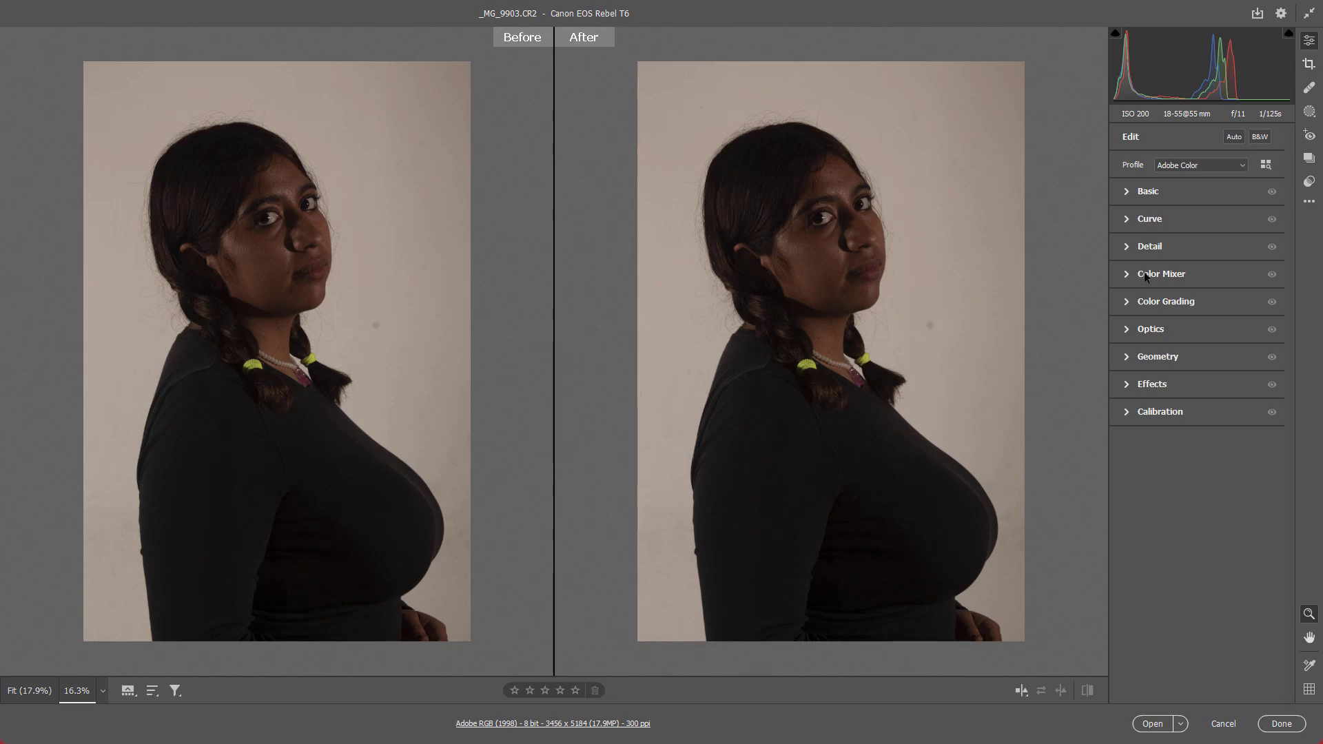
left_click(1152, 329)
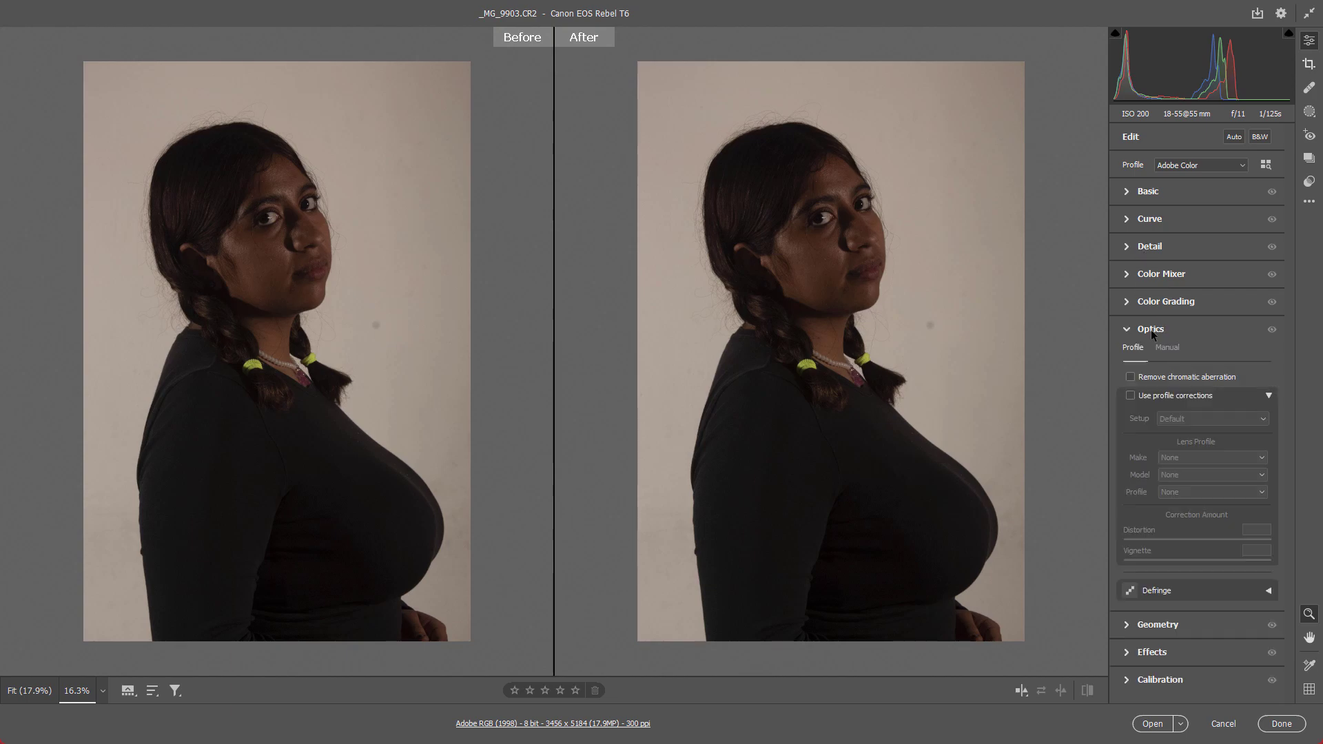
left_click(1131, 377)
left_click(1130, 395)
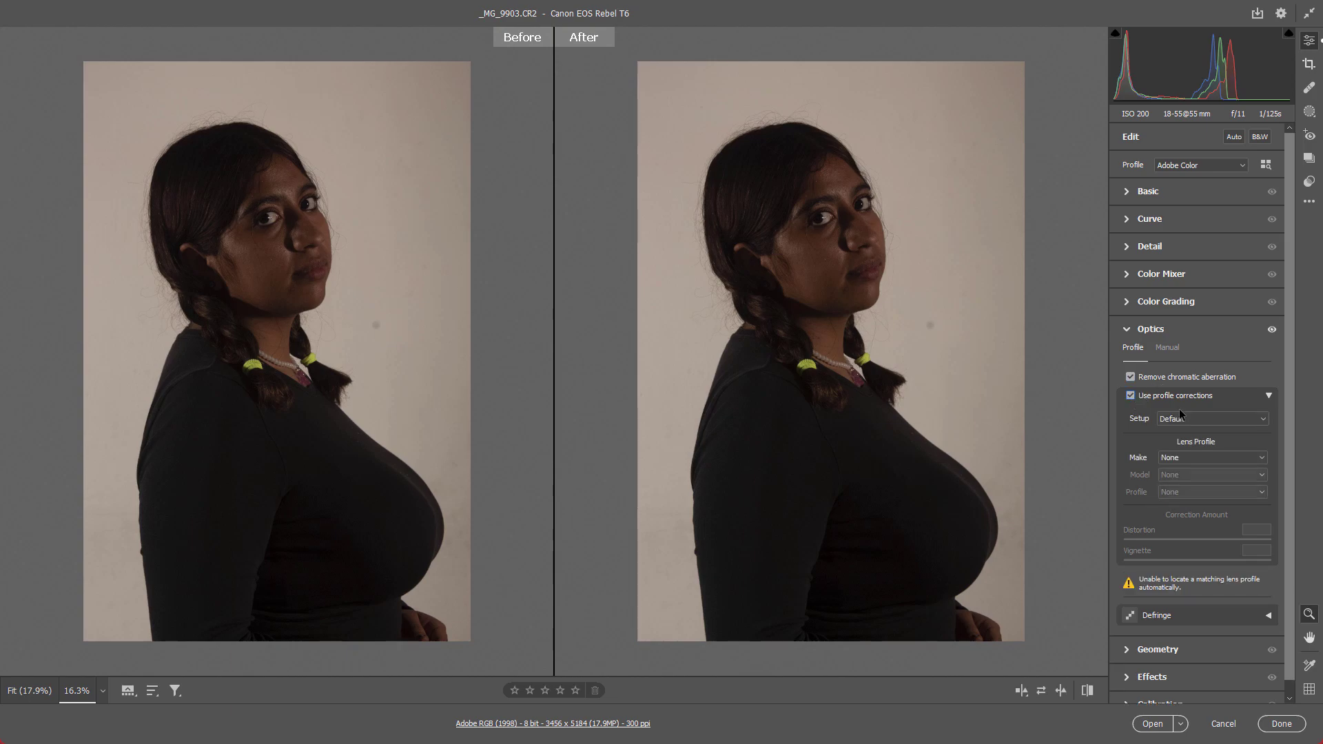
left_click(1194, 419)
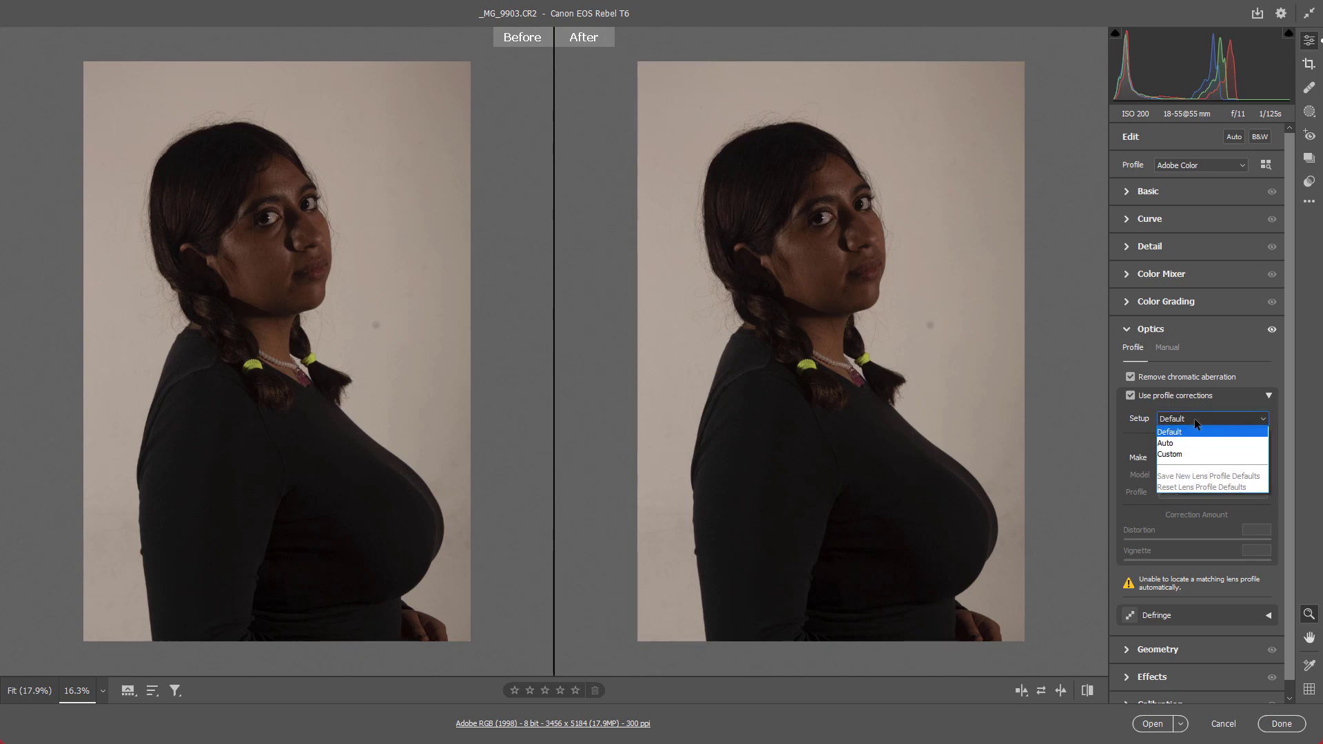
left_click(1194, 419)
left_click(1200, 420)
left_click(1193, 439)
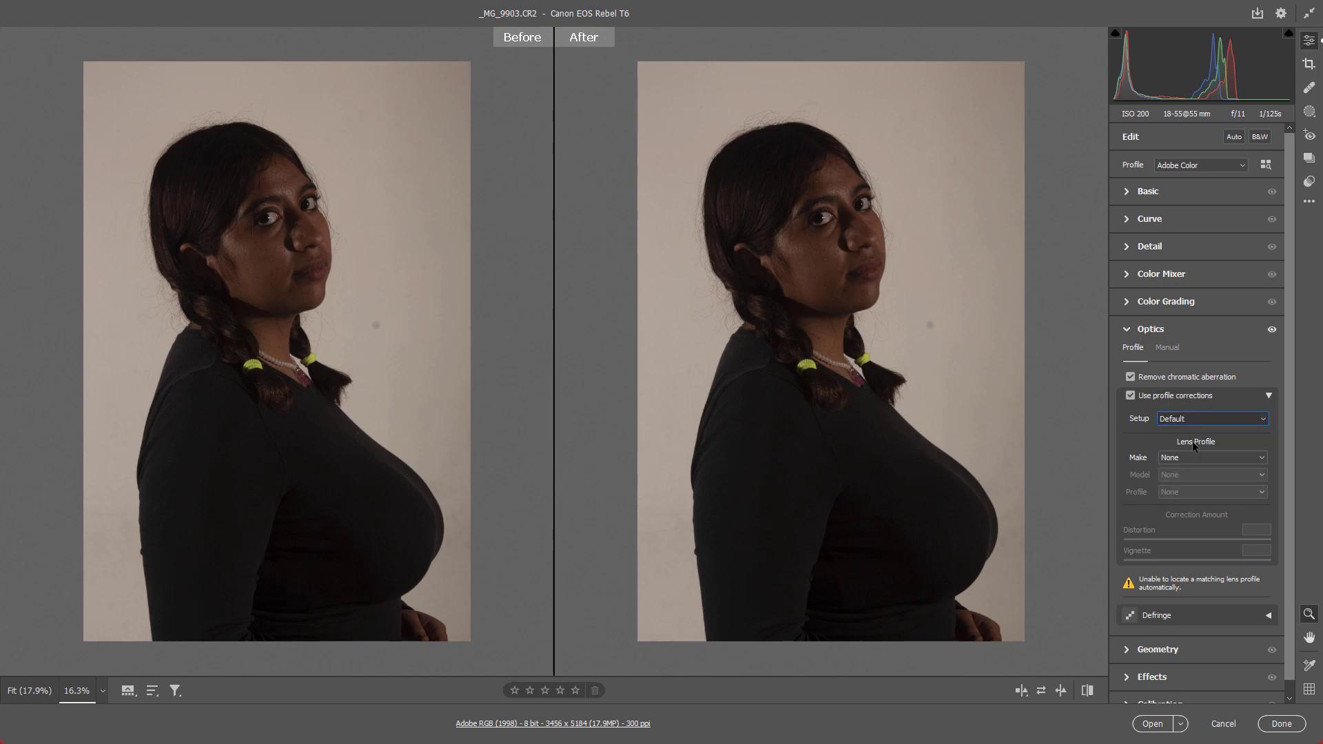
left_click(1189, 458)
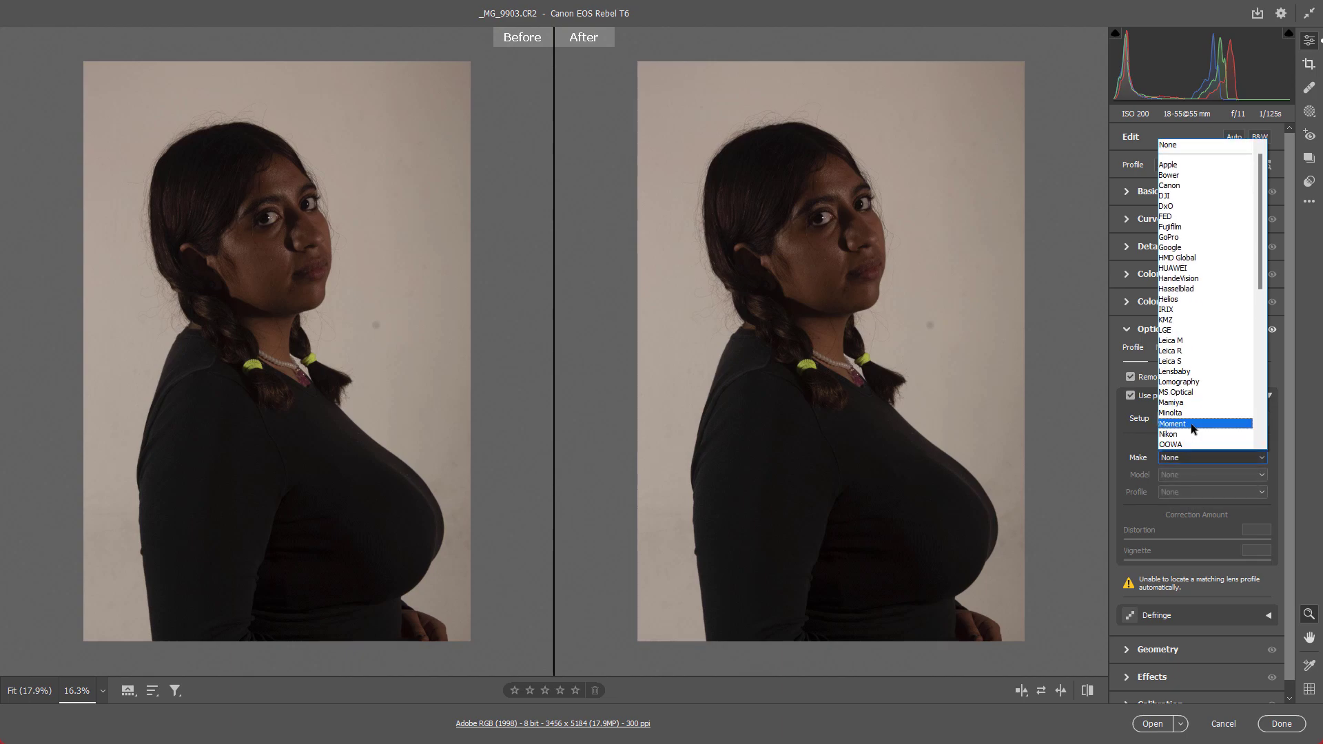
left_click(1143, 373)
left_click(1130, 396)
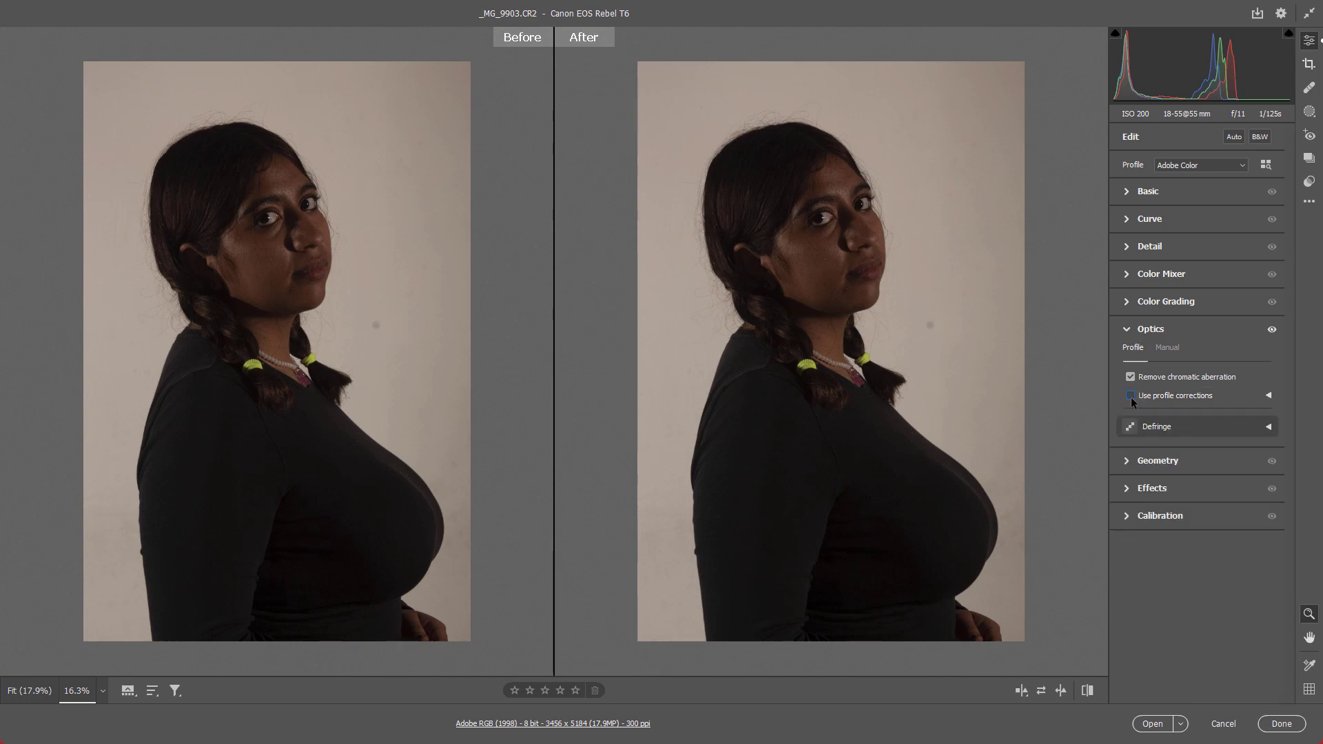
left_click(1131, 396)
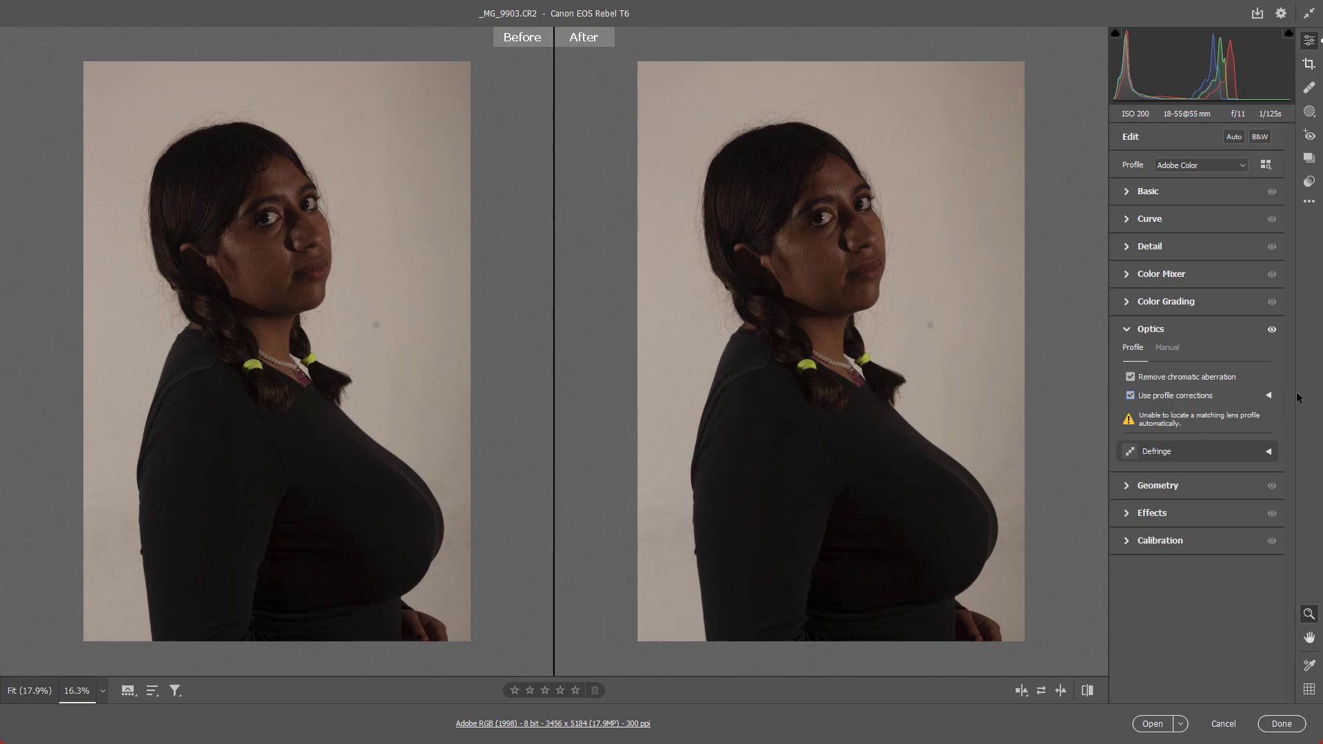
left_click(1267, 391)
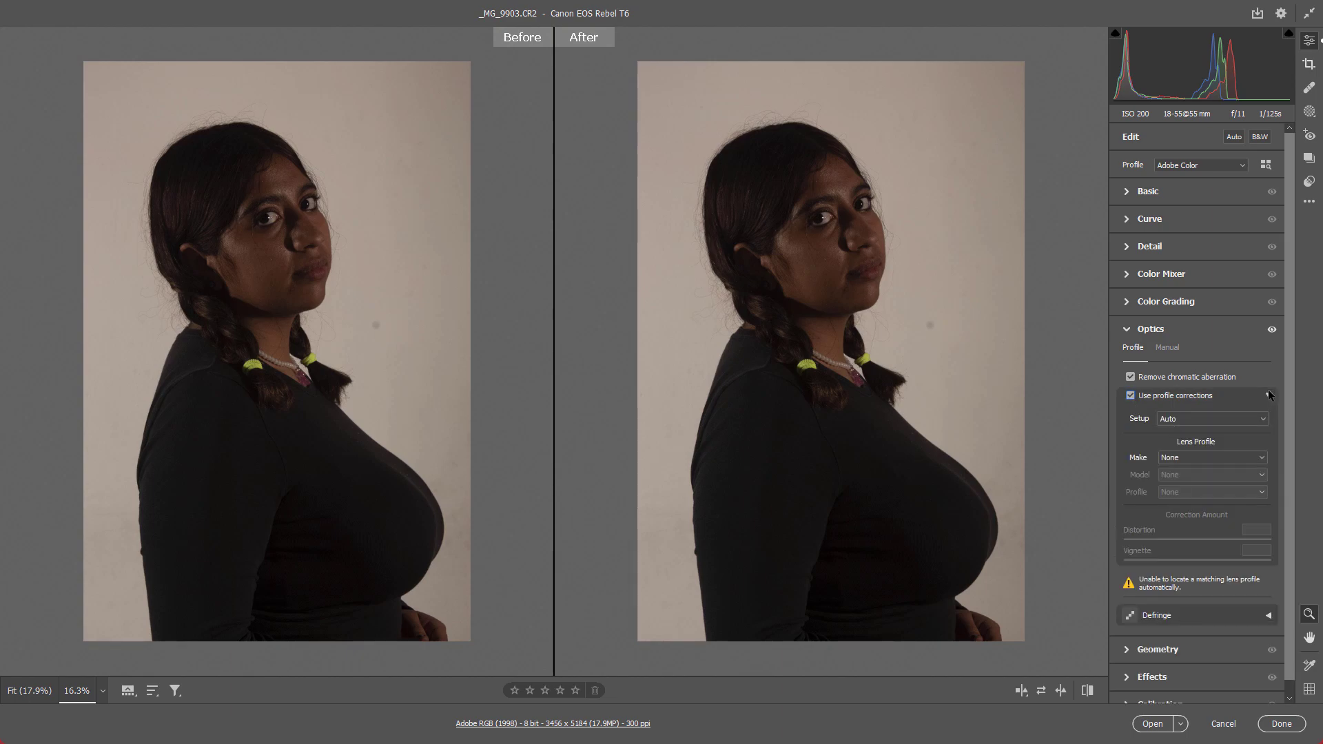
Set the lens profile make to Canon and keep the suggested Canon EF-S 18-55mm model and Adobe profile
left_click(1185, 457)
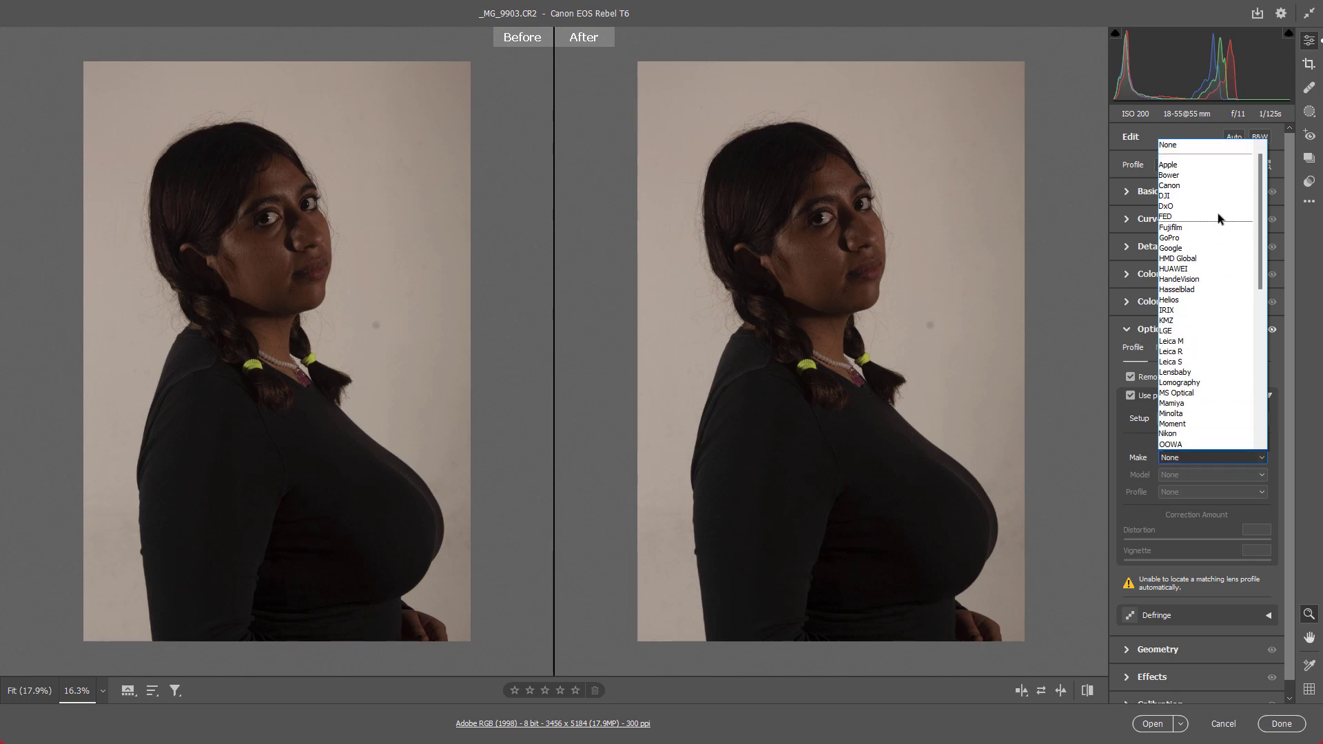
left_click(1174, 183)
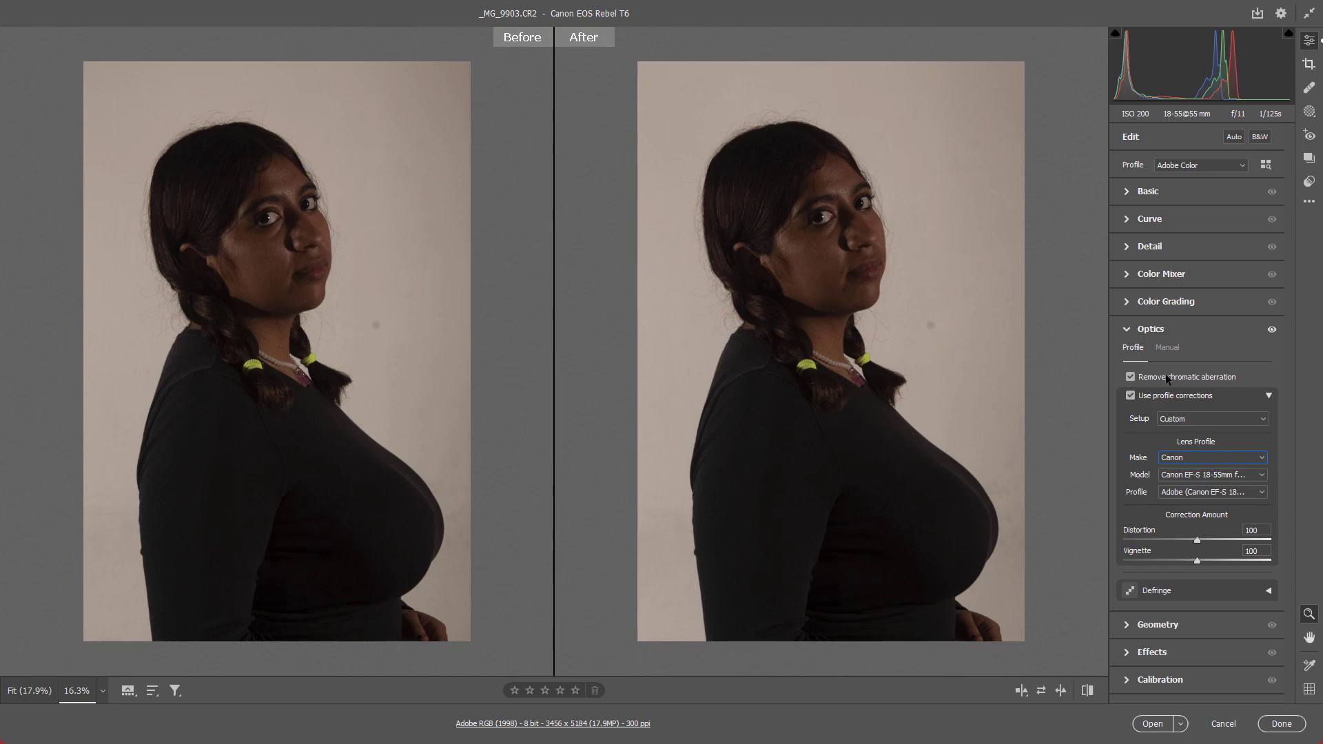
left_click(1194, 475)
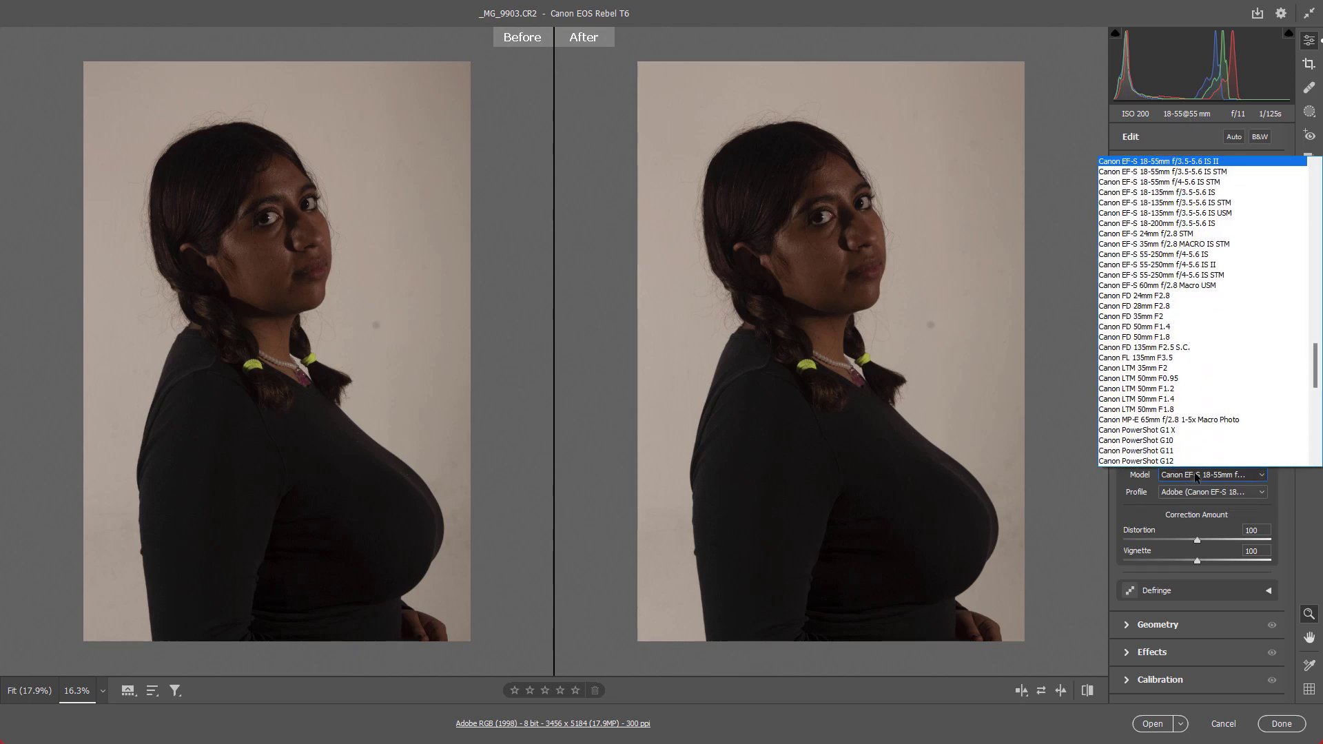
left_click(1194, 475)
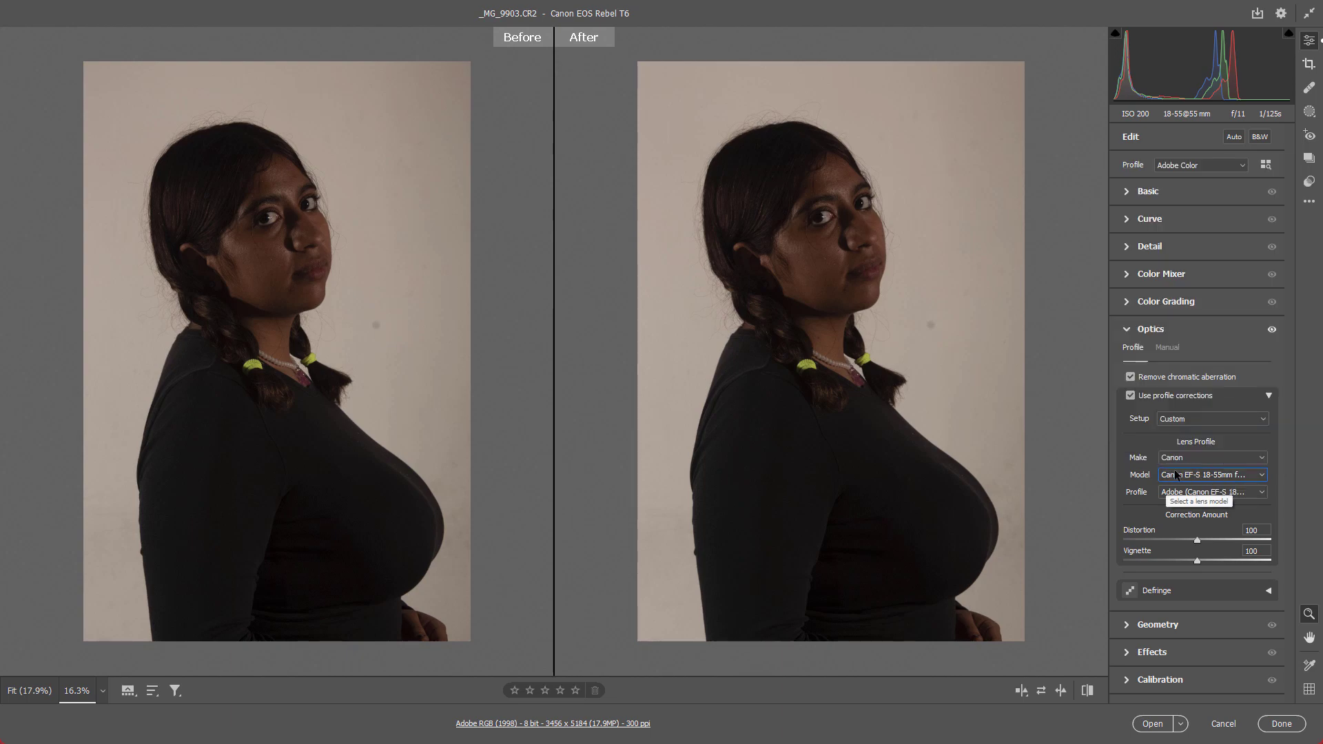
left_click(1186, 491)
left_click(1186, 491)
Set the lens correction amounts to 55 for distortion and 200 for vignette, and close the Optics settings
left_click_drag(1179, 529, 1204, 562)
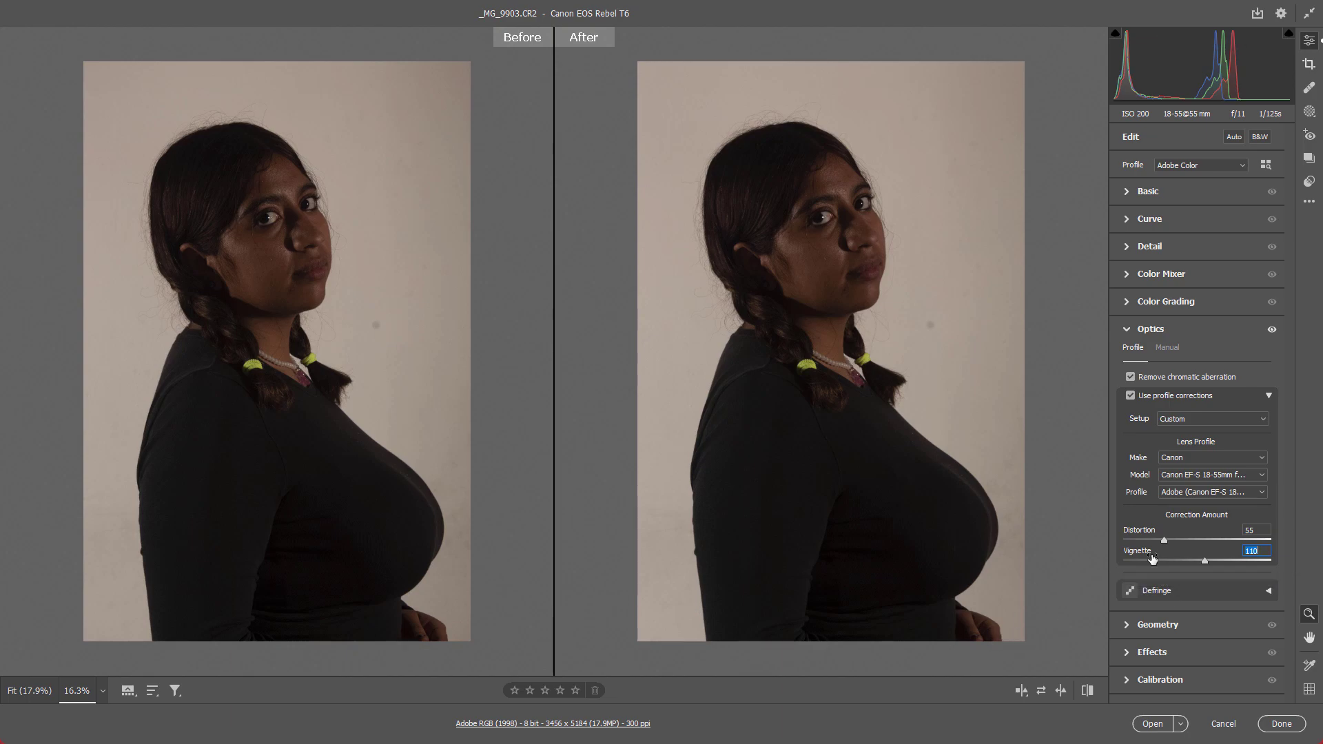
left_click_drag(1153, 559, 1260, 541)
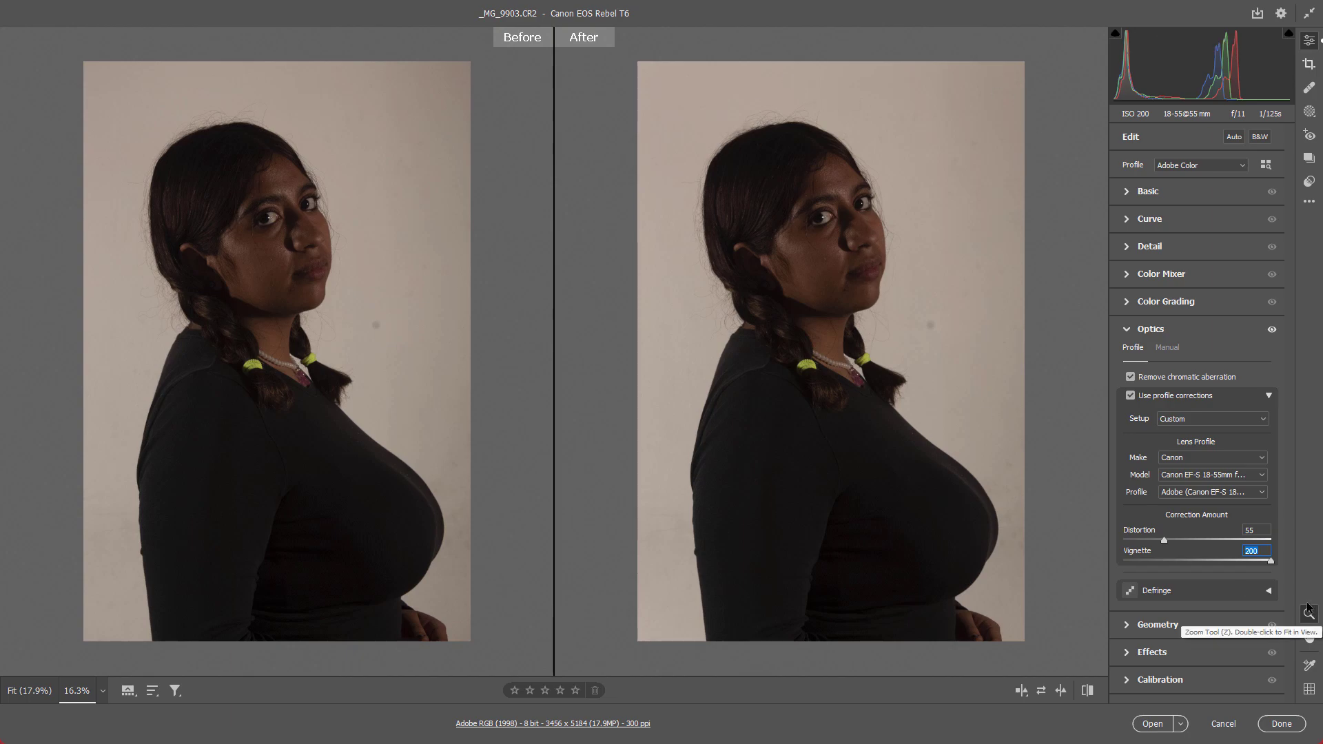
left_click(1127, 329)
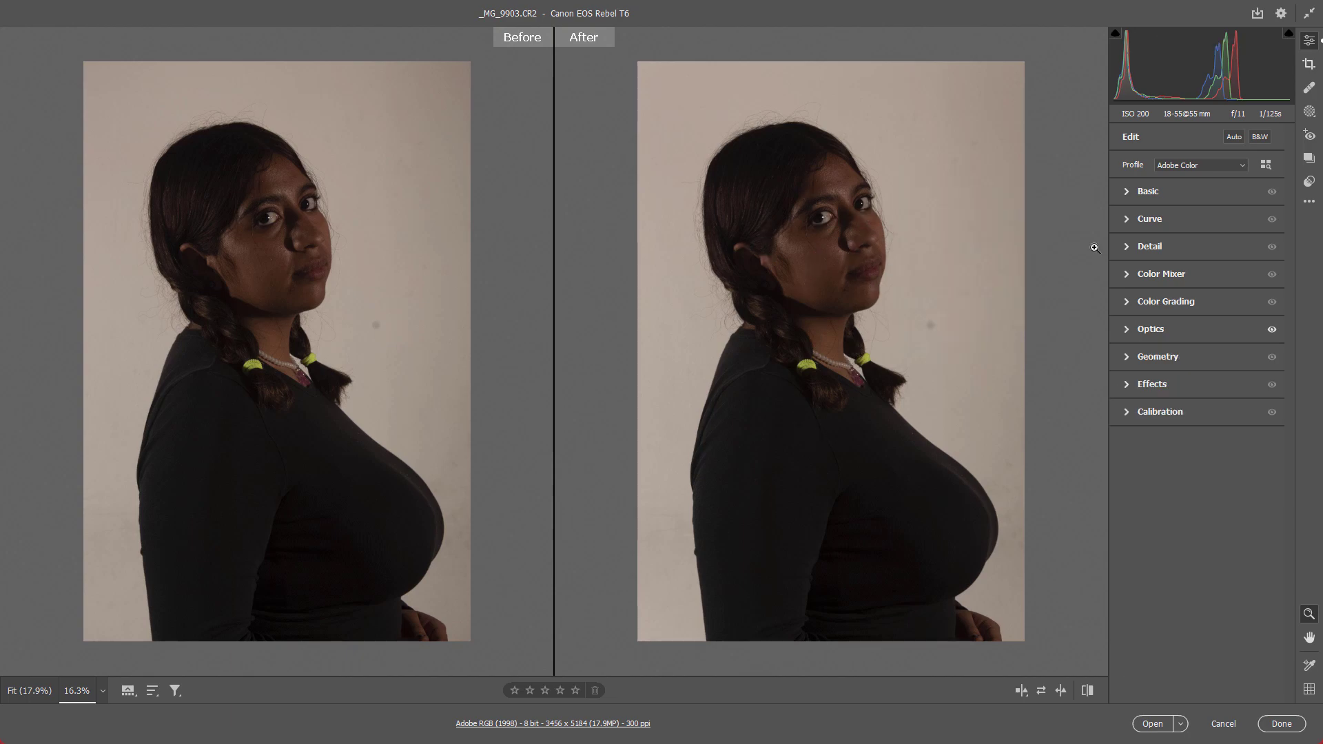
Open the Basic adjustments and review the available white balance presets from As Shot to Custom
left_click(1152, 193)
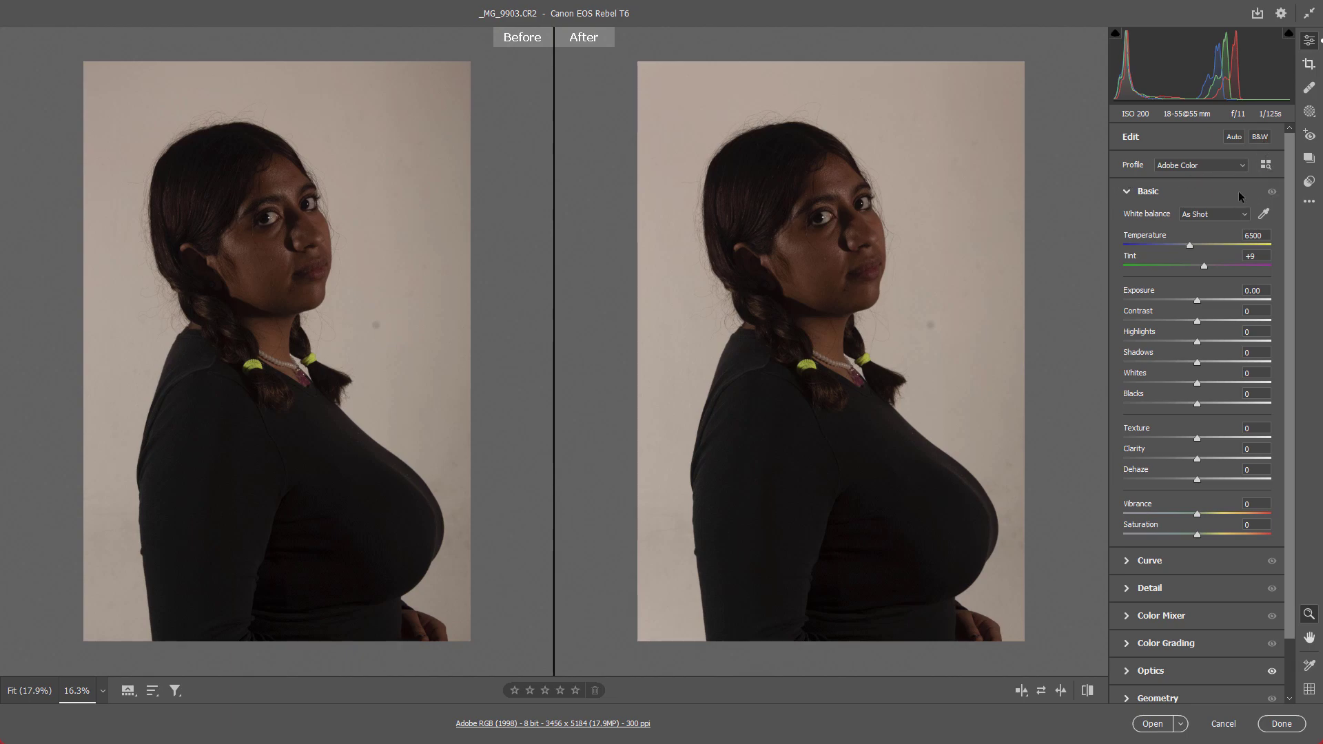
left_click(1217, 164)
left_click(1217, 164)
left_click(1217, 214)
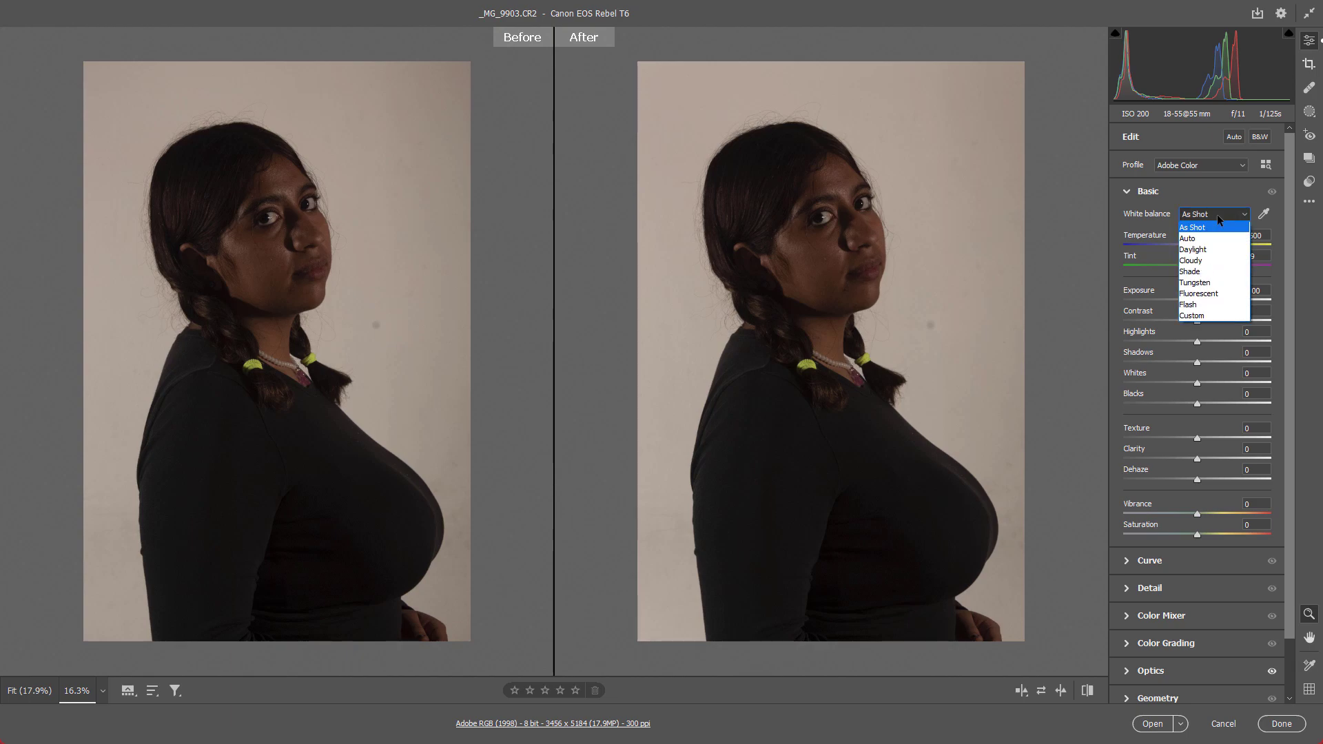
left_click(1217, 214)
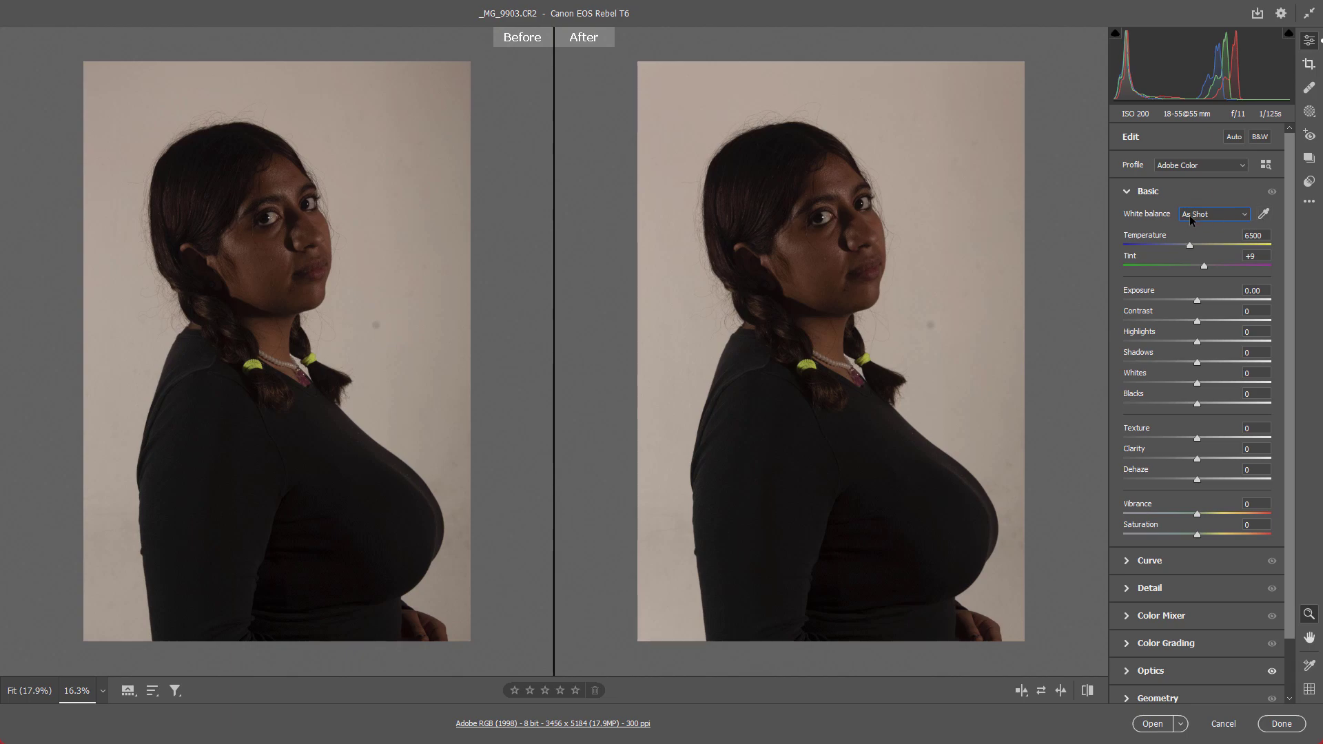
left_click(1189, 218)
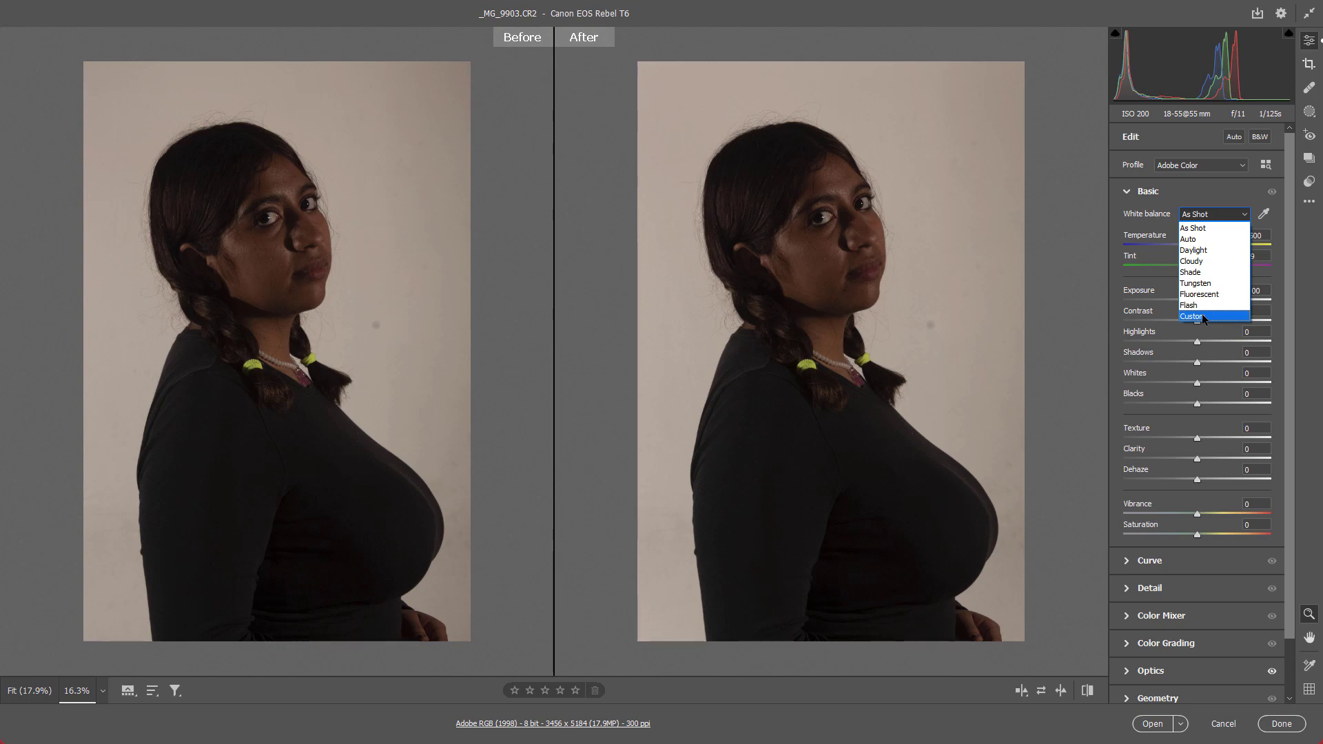
left_click(1146, 241)
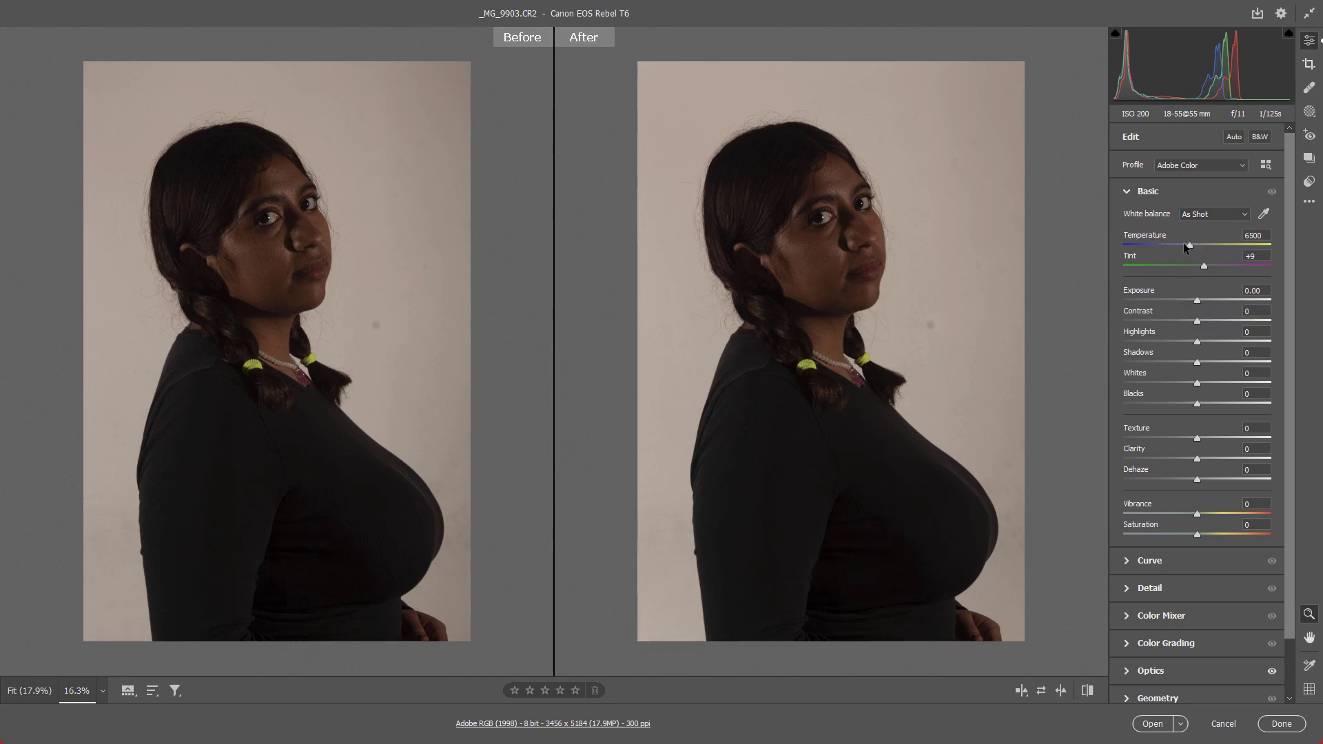
Try a white balance temperature of 7100, and return the white balance to As Shot
mouse_move(1188, 246)
left_mouse_down()
mouse_move(1156, 247)
mouse_move(1224, 242)
mouse_move(1199, 246)
left_mouse_up()
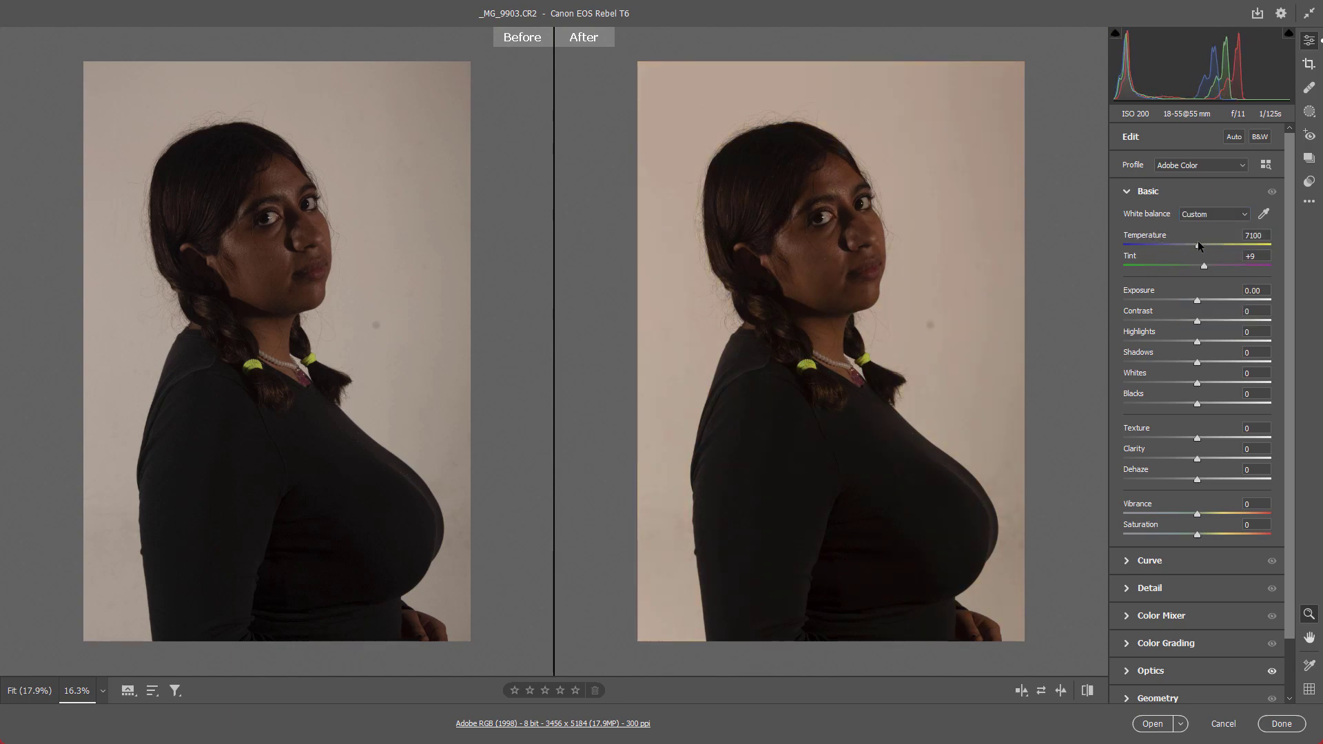
left_click(1201, 214)
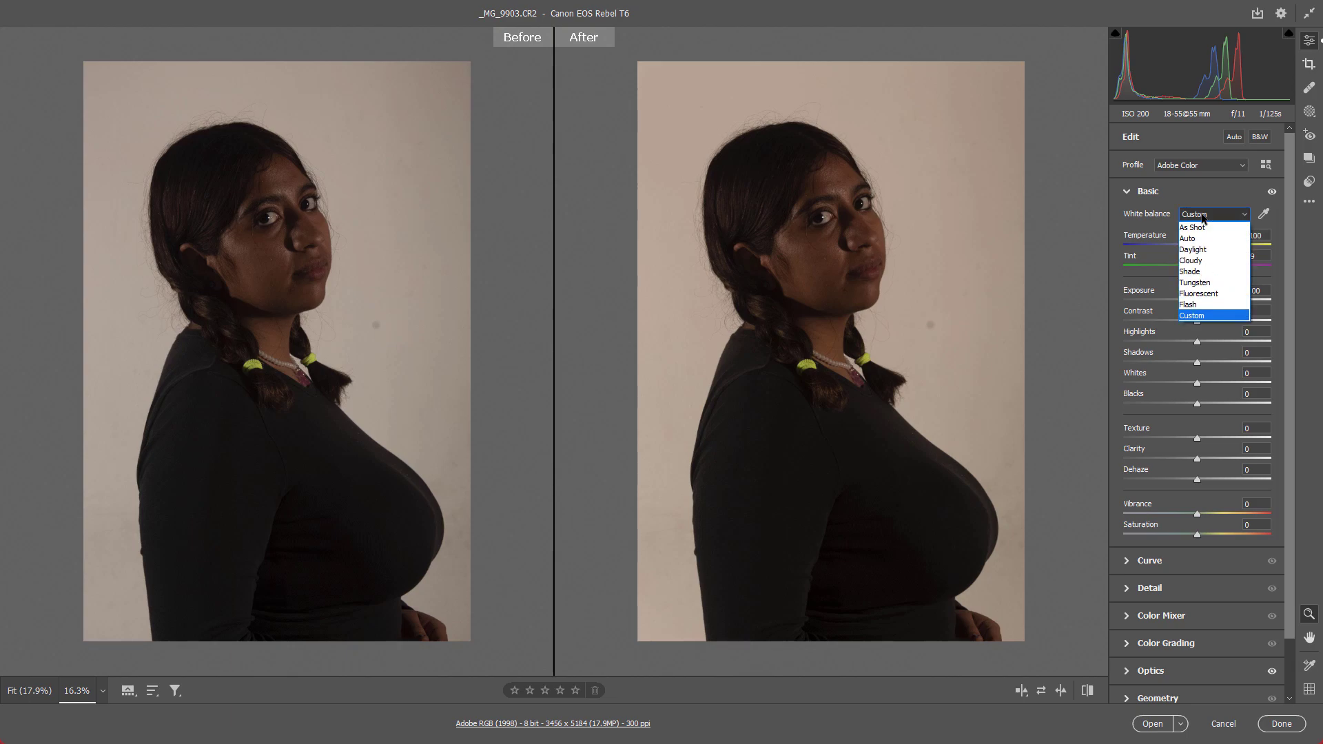
left_click(1201, 228)
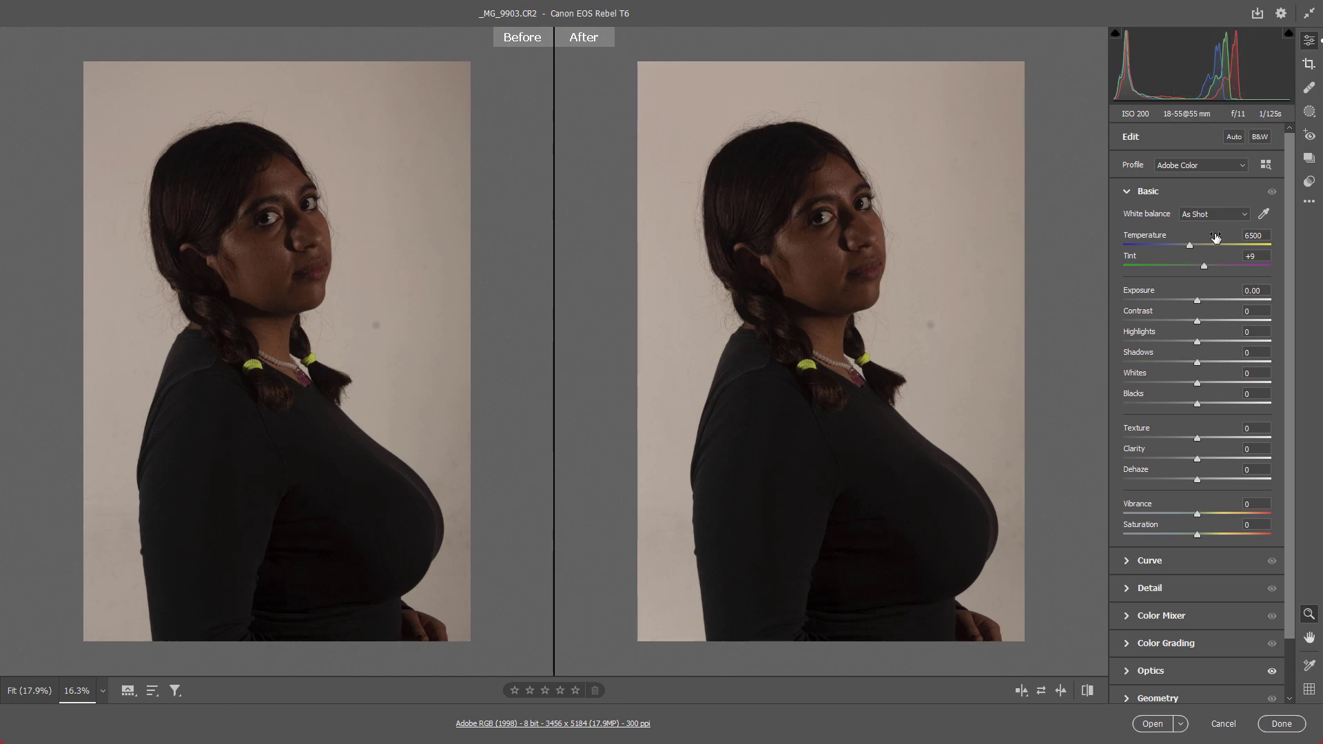
Set the tint to 0, try it at +49, and return it to 0
left_click(1259, 255)
type("0")
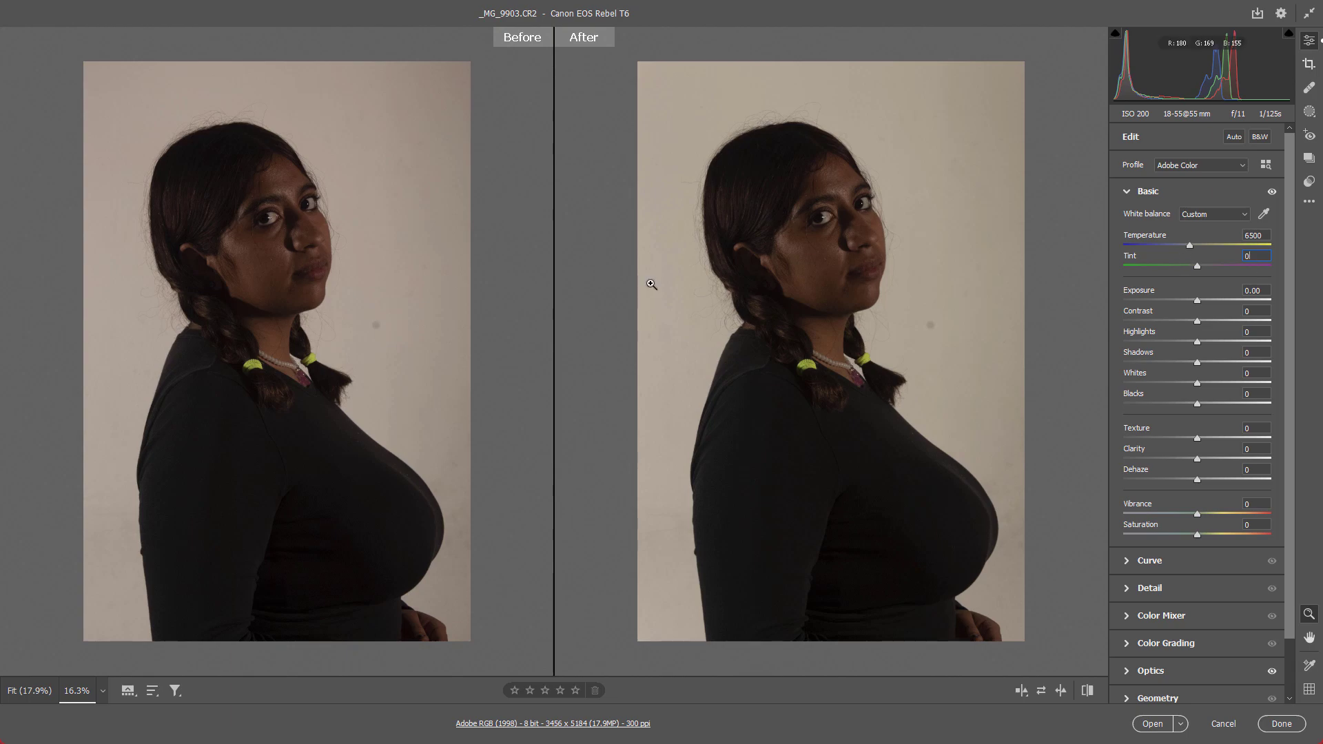
left_click_drag(1197, 266, 1228, 260)
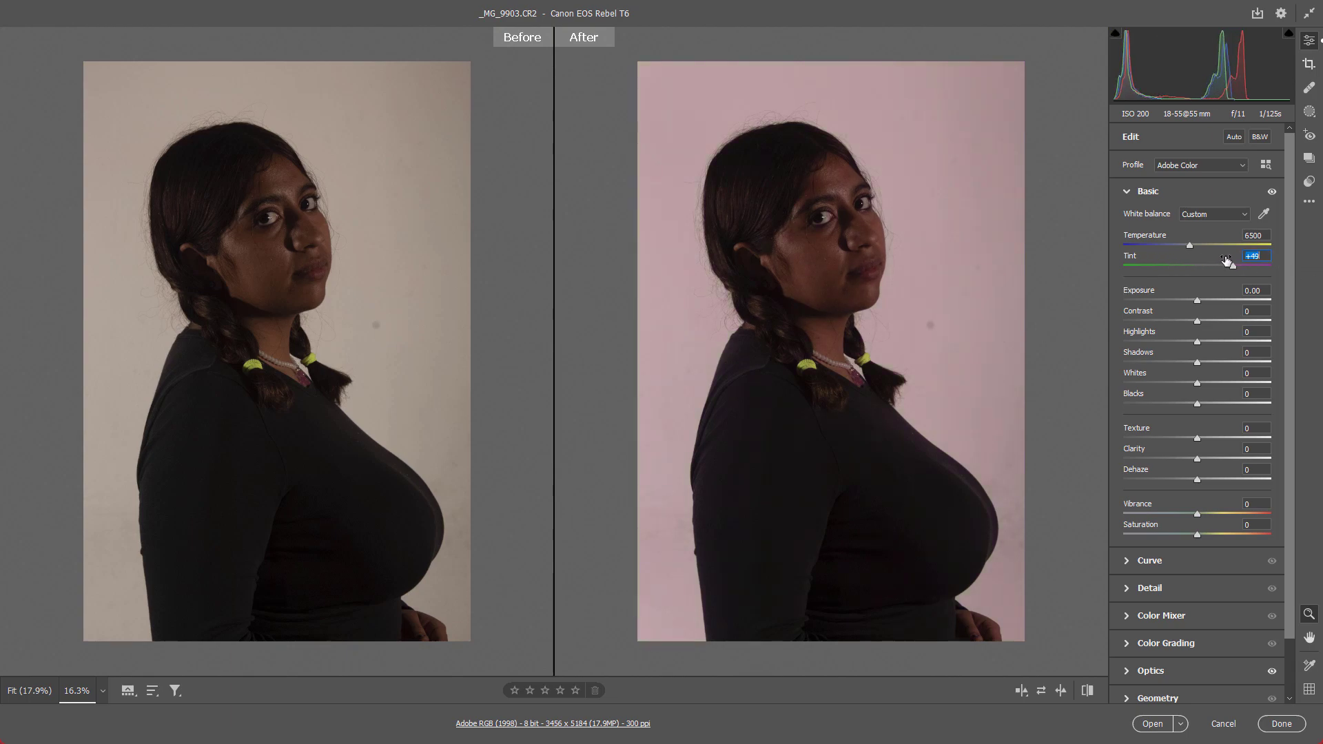
type("0")
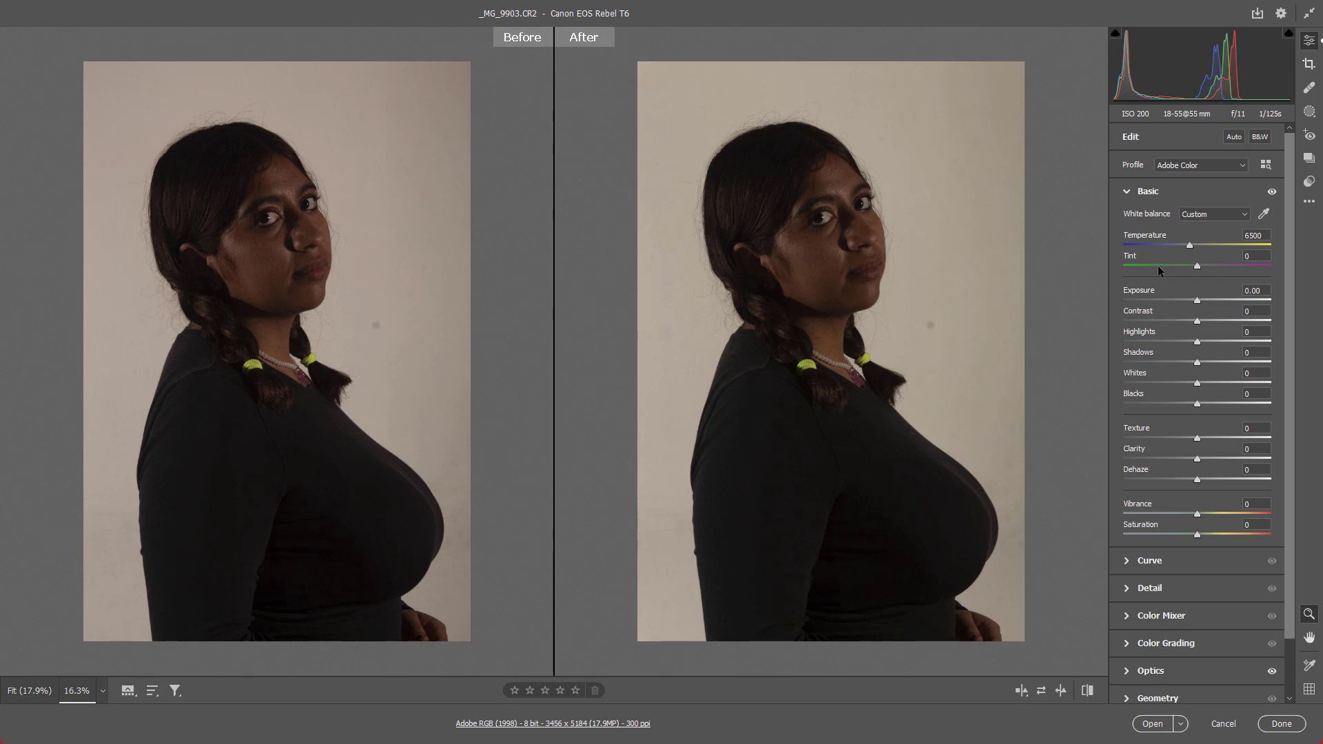
Sample the wall beside the face for the white balance, and set the temperature to 5500 and tint to 0
left_click(1264, 212)
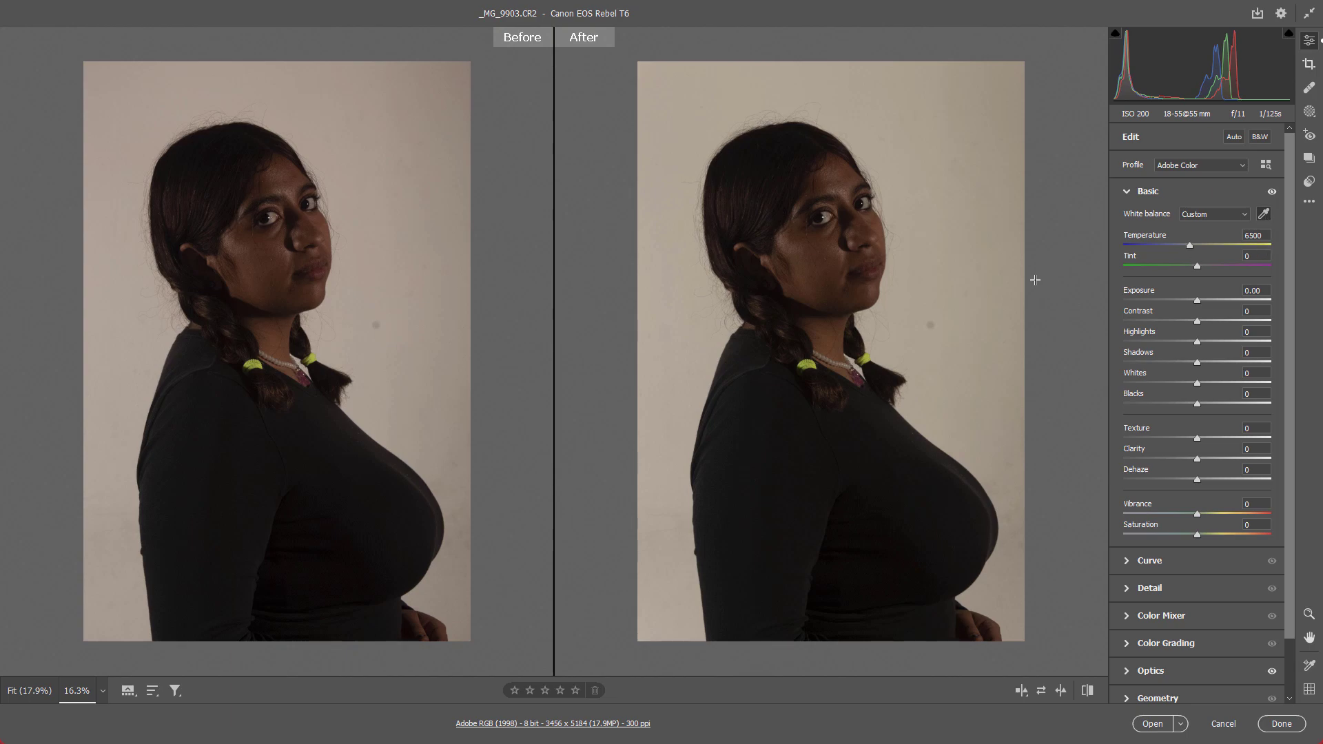
left_click(916, 298)
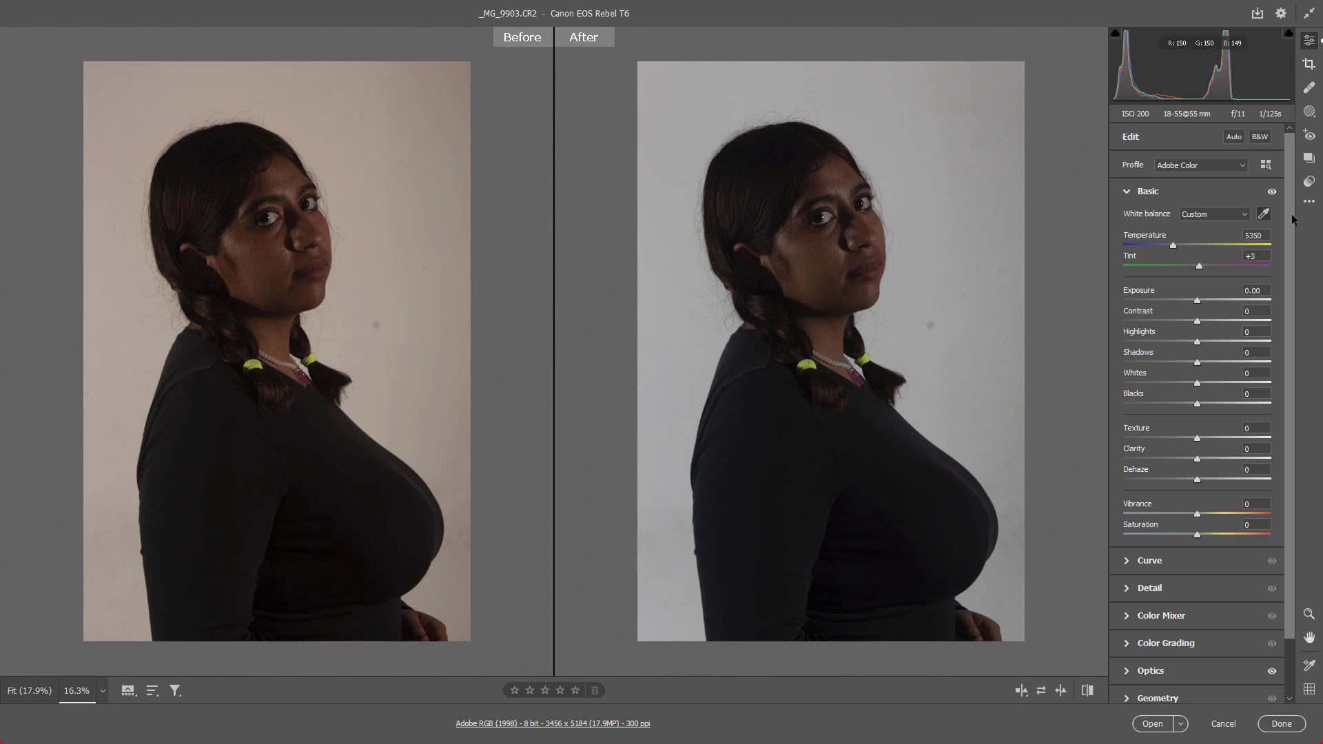
left_click(1264, 236)
left_click_drag(1163, 236, 1165, 236)
left_click(1262, 257)
type("0")
mouse_move(1190, 261)
left_mouse_down()
mouse_move(1237, 259)
mouse_move(1156, 259)
mouse_move(1187, 259)
left_mouse_up()
Set the tonal adjustments to highlights +45, shadows +27, whites +19 and blacks +11
mouse_move(1250, 74)
left_click_drag(1152, 332, 1183, 337)
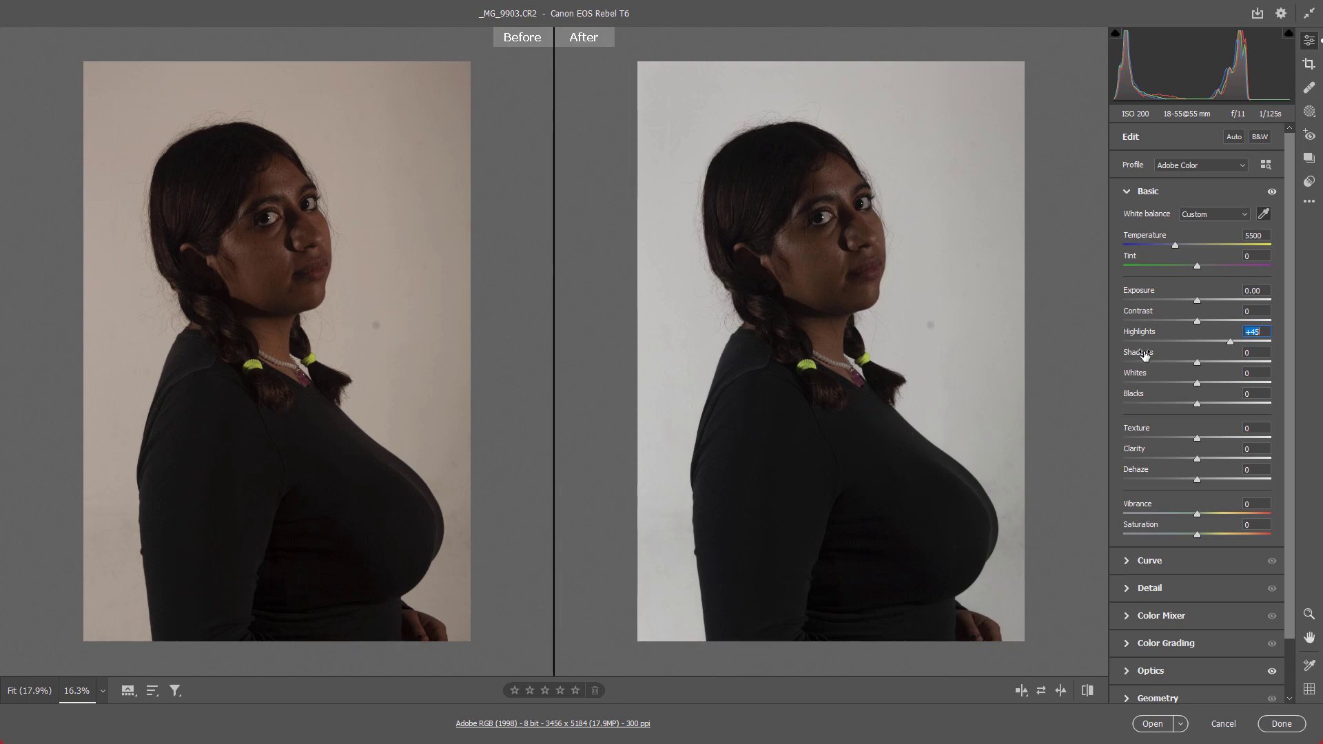
mouse_move(1145, 355)
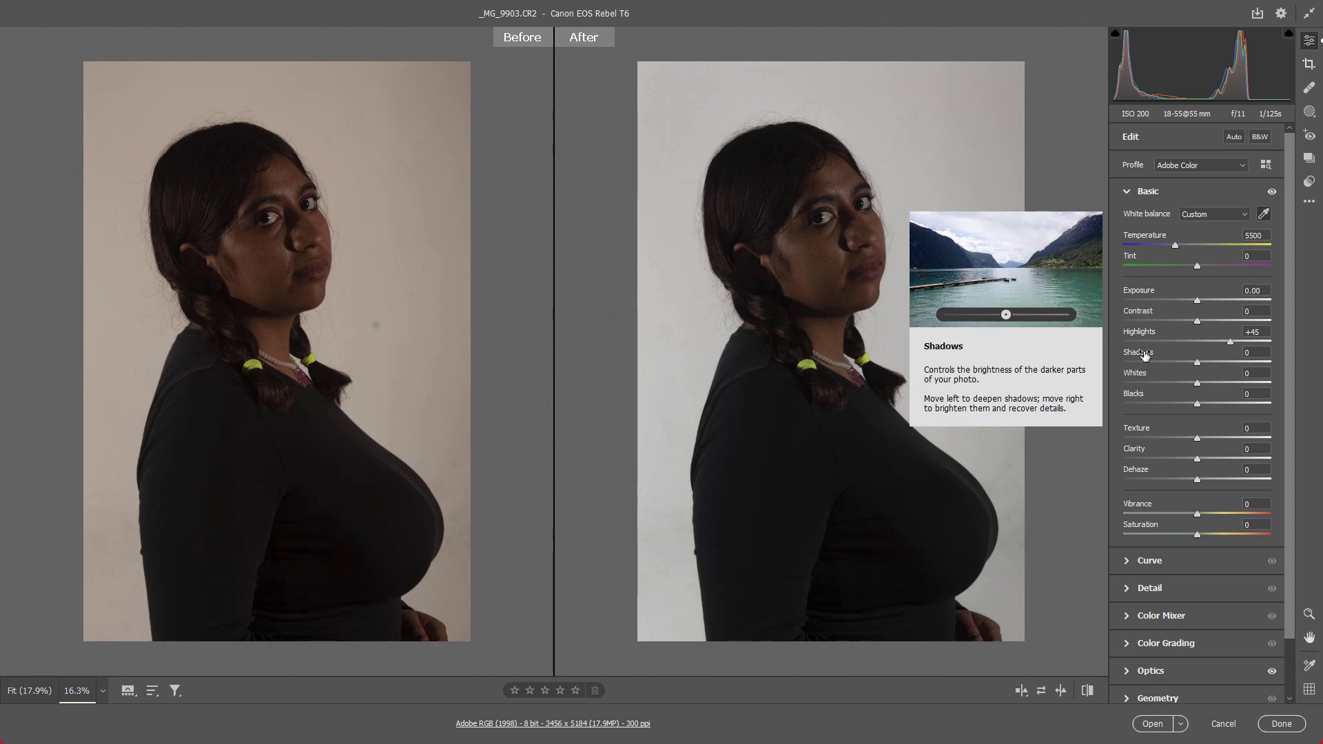
mouse_move(1144, 355)
left_mouse_down()
mouse_move(1176, 355)
mouse_move(1163, 354)
left_mouse_up()
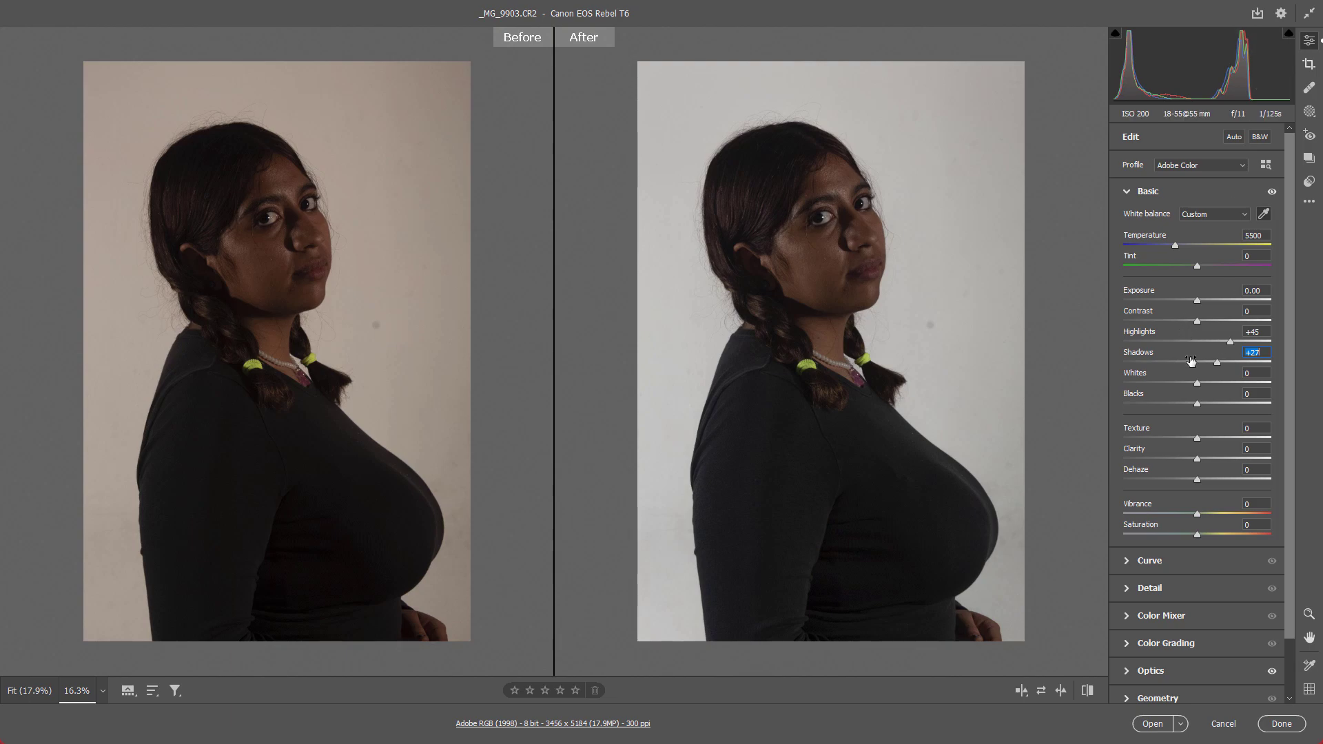
left_click_drag(1187, 372, 1201, 373)
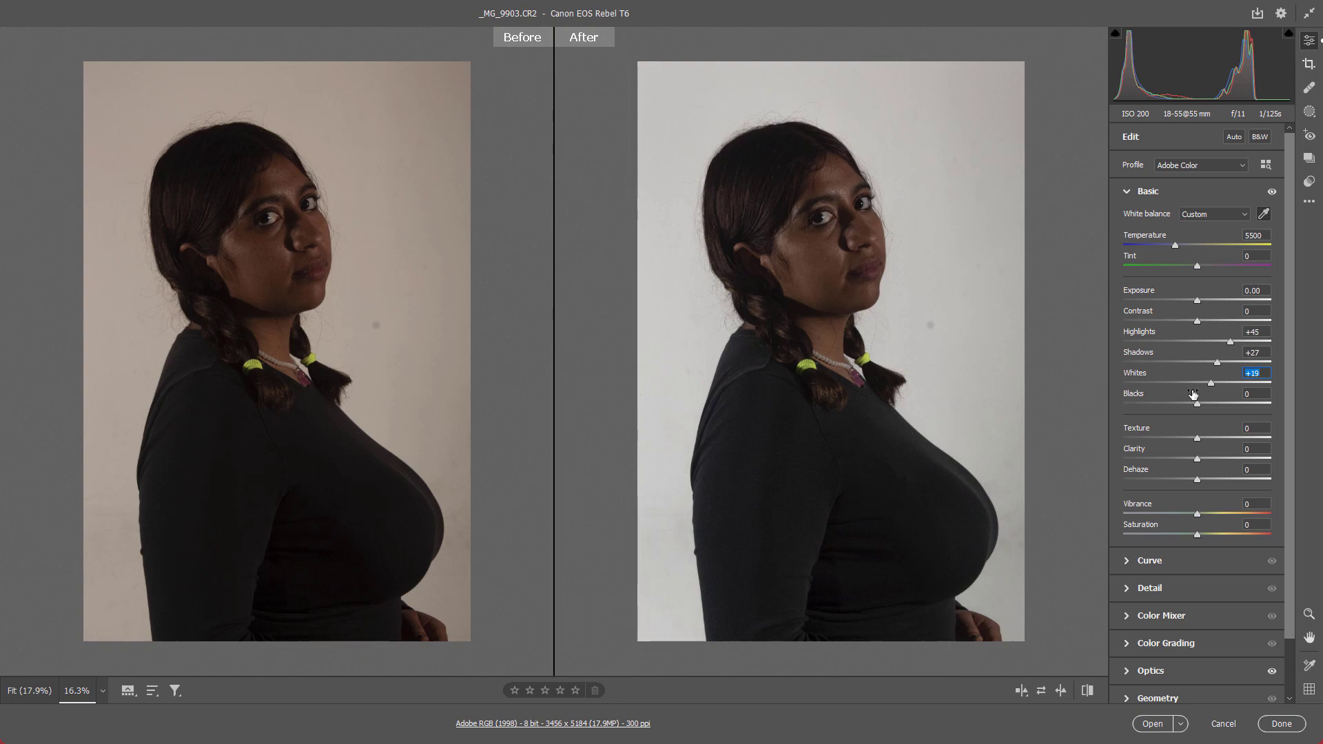
left_click_drag(1194, 395, 1201, 396)
Set the dehaze to -18 and the clarity to +14
mouse_move(1156, 474)
left_mouse_down()
mouse_move(1172, 477)
mouse_move(1144, 481)
left_mouse_up()
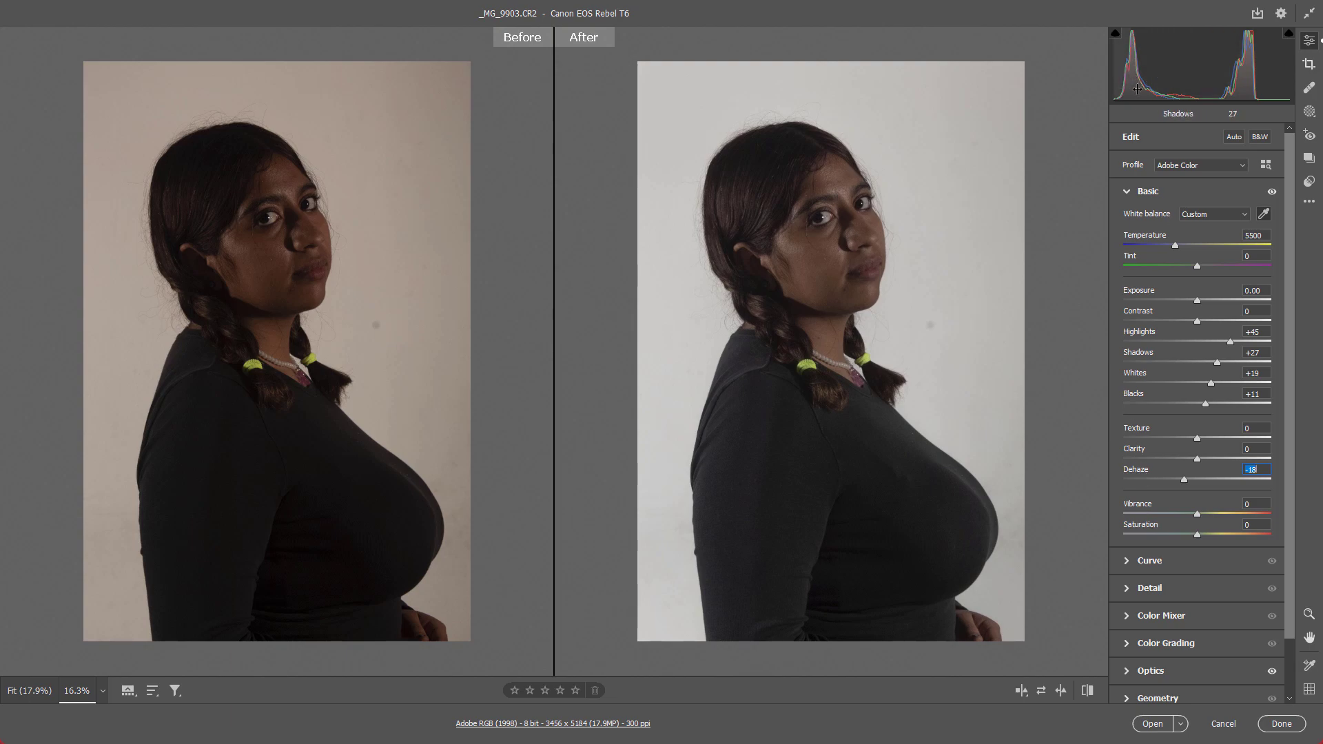
left_click_drag(1176, 451, 1186, 453)
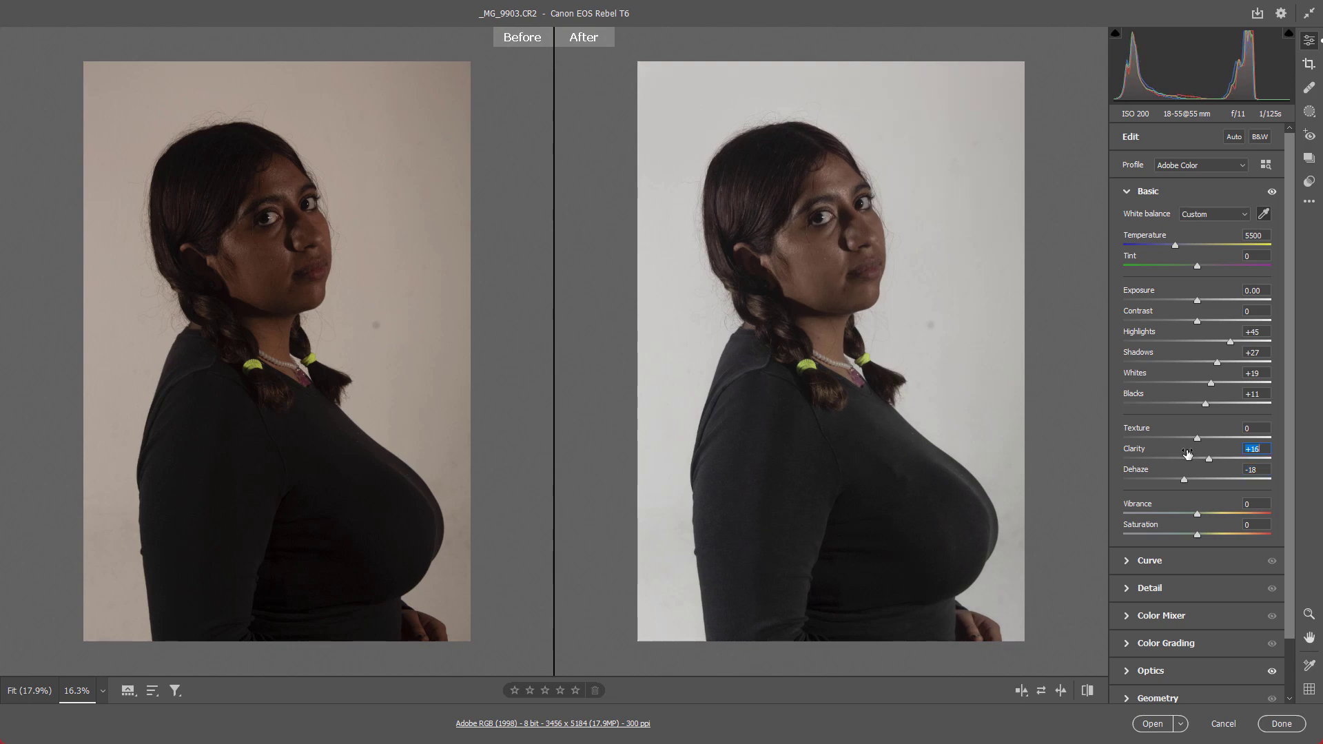
left_click_drag(1188, 454, 1185, 454)
Resample the white balance over the area from the face to the wall's upper corner, for temperature 5150 and tint -4
left_click_drag(857, 246, 631, 62)
scroll(867, 254, "up", 6)
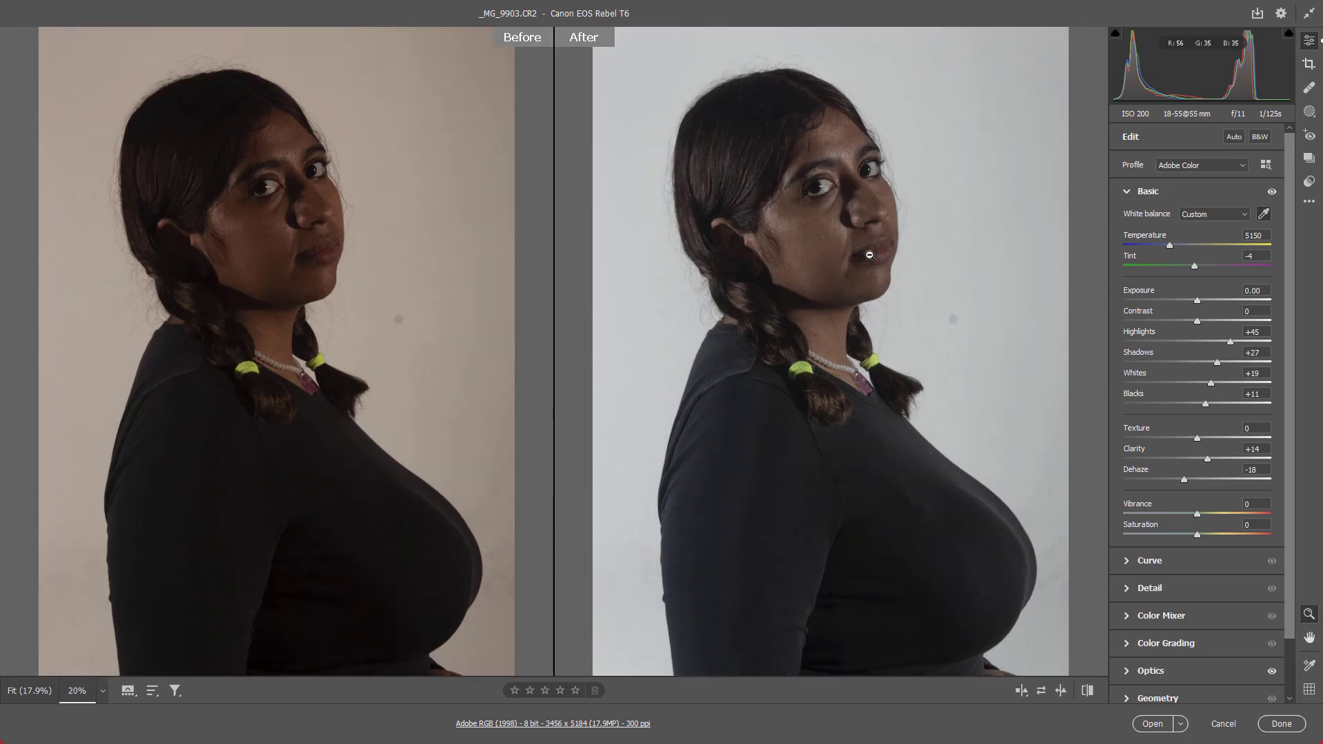
Set the texture to -11 and the dehaze to -12, judging the effect on the face up close
key("space")
left_click_drag(883, 131, 924, 349)
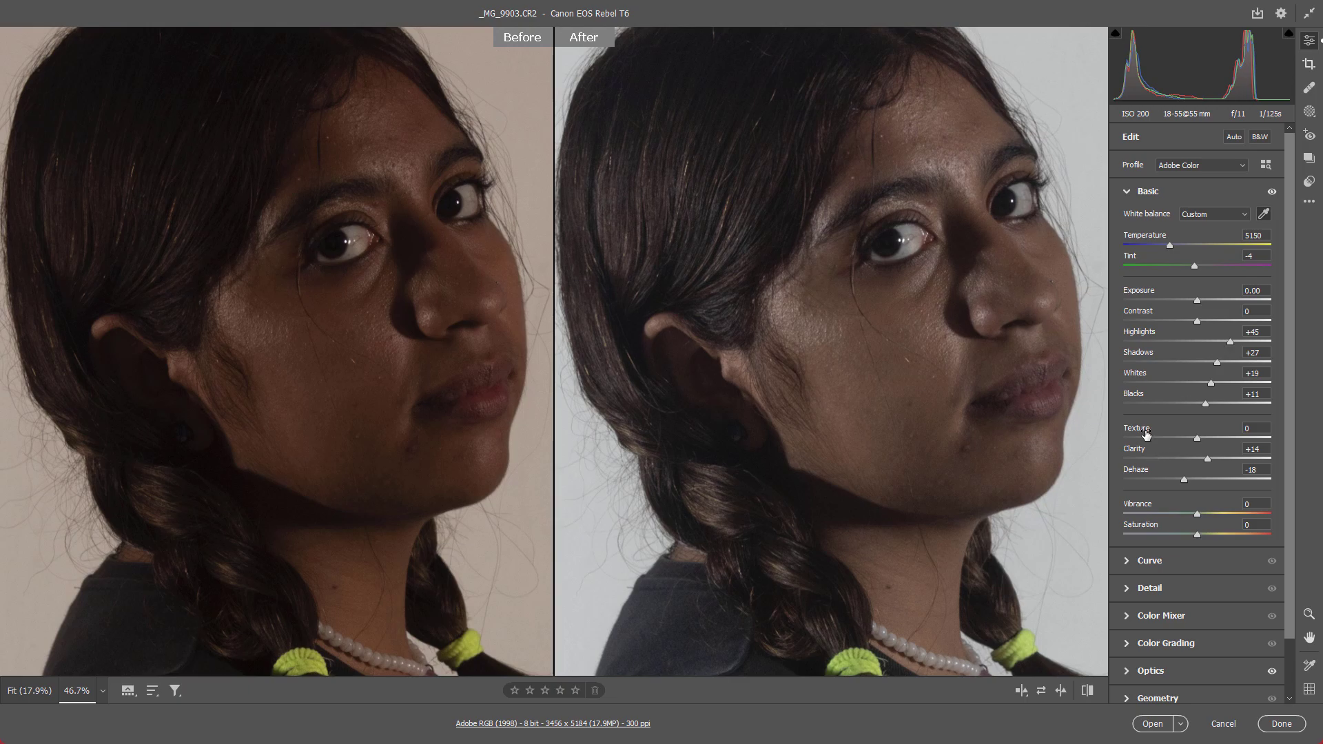
mouse_move(1147, 433)
left_mouse_down()
mouse_move(1175, 432)
mouse_move(1120, 434)
mouse_move(1162, 434)
mouse_move(1139, 433)
left_mouse_up()
left_click_drag(1148, 475, 1193, 479)
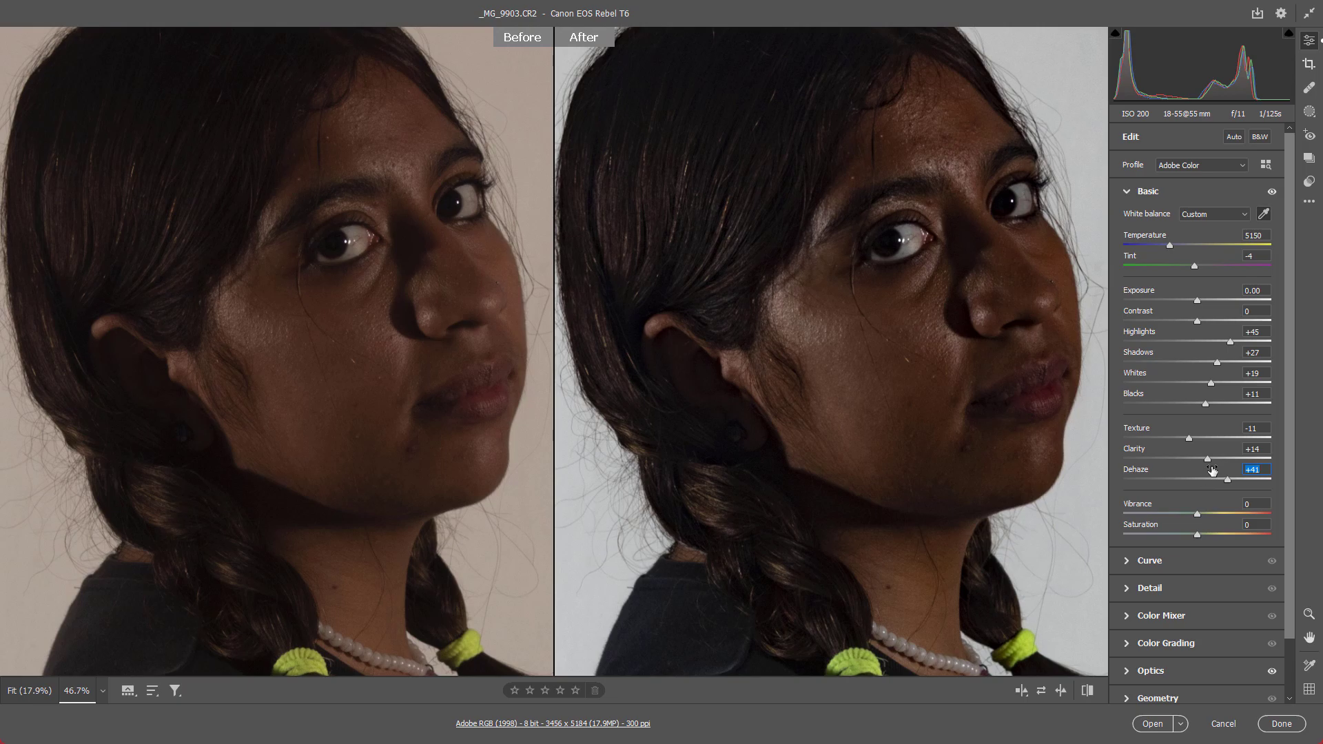
left_click_drag(1213, 471, 1177, 468)
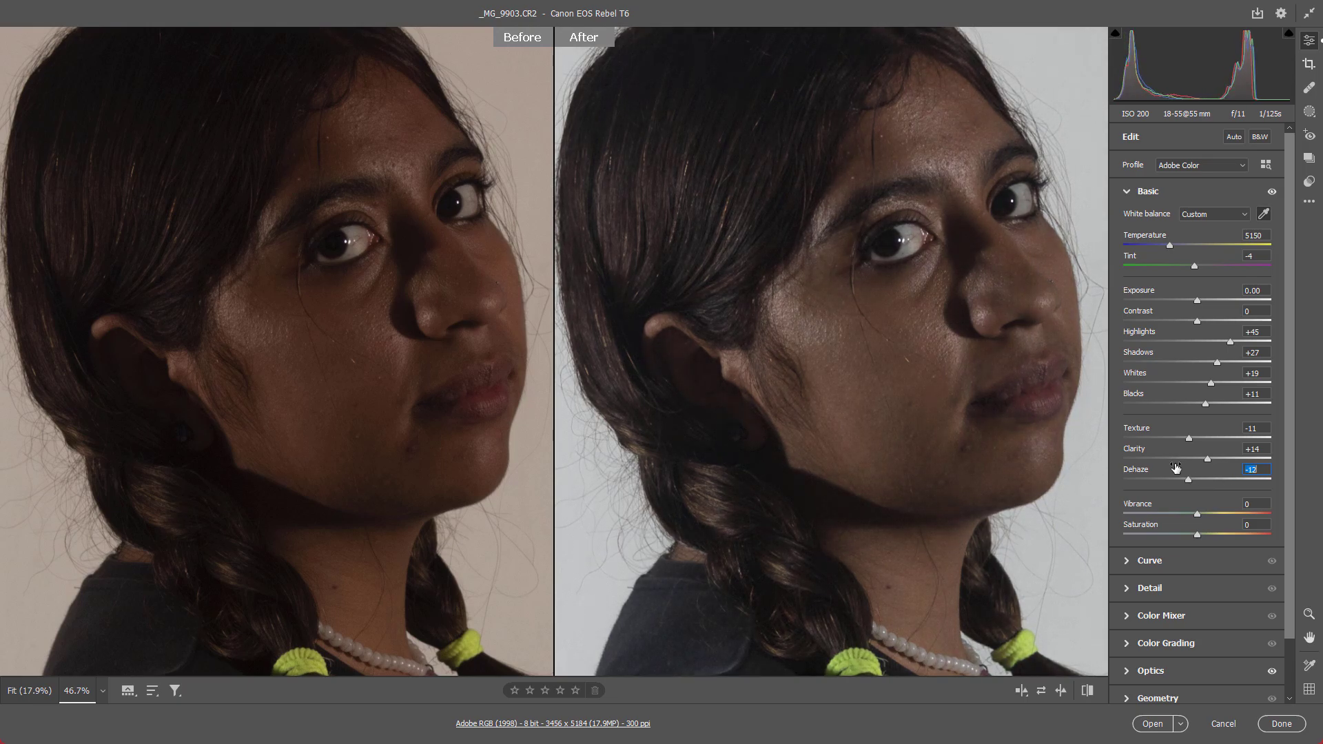
Try a strong texture of +86 on the close-up of the face
key("ctrl+0")
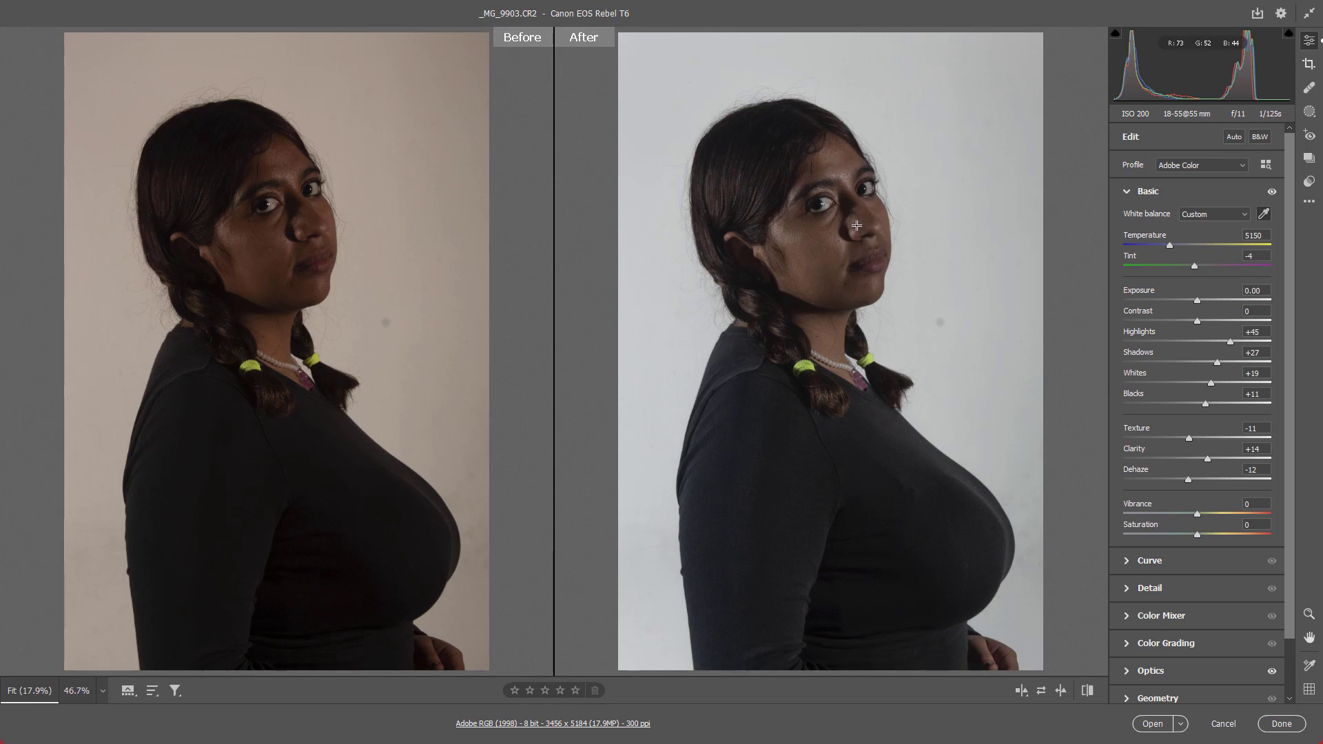
scroll(891, 224, "up", 5)
scroll(891, 224, "up", 2)
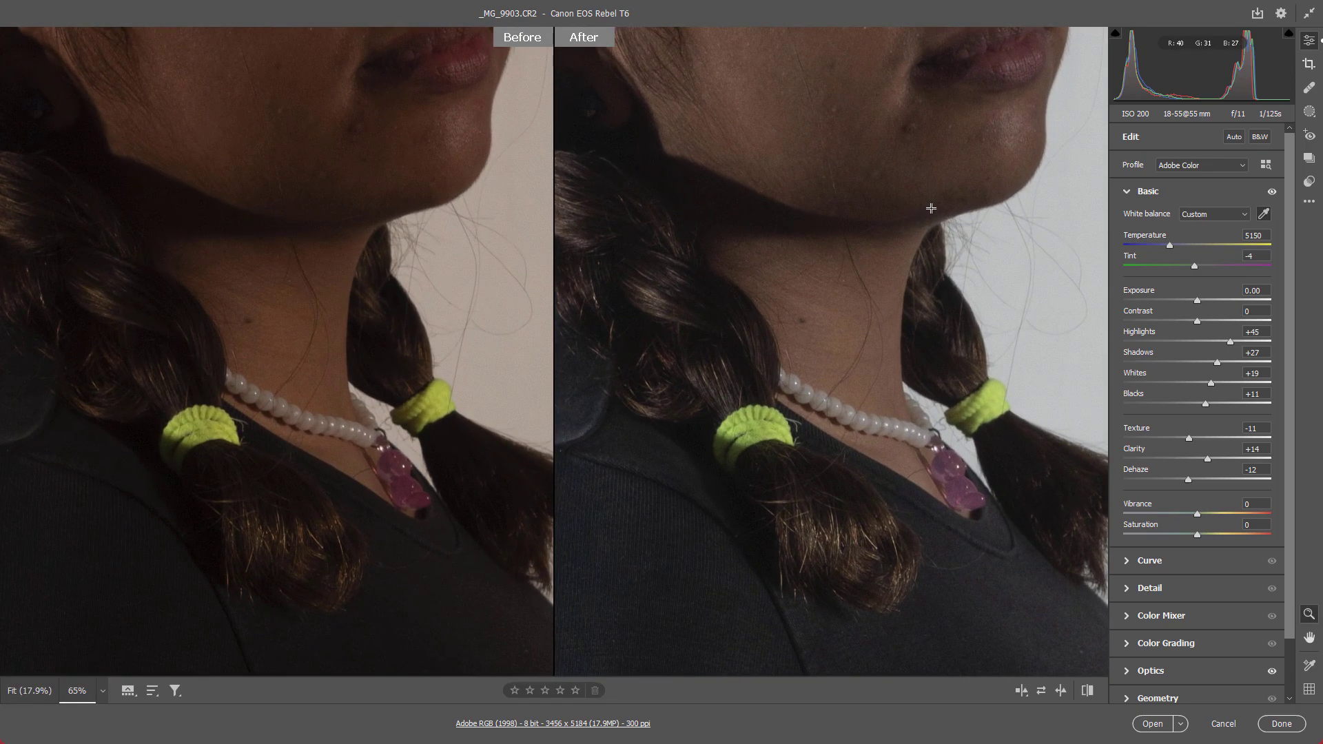
left_click_drag(930, 208, 939, 550)
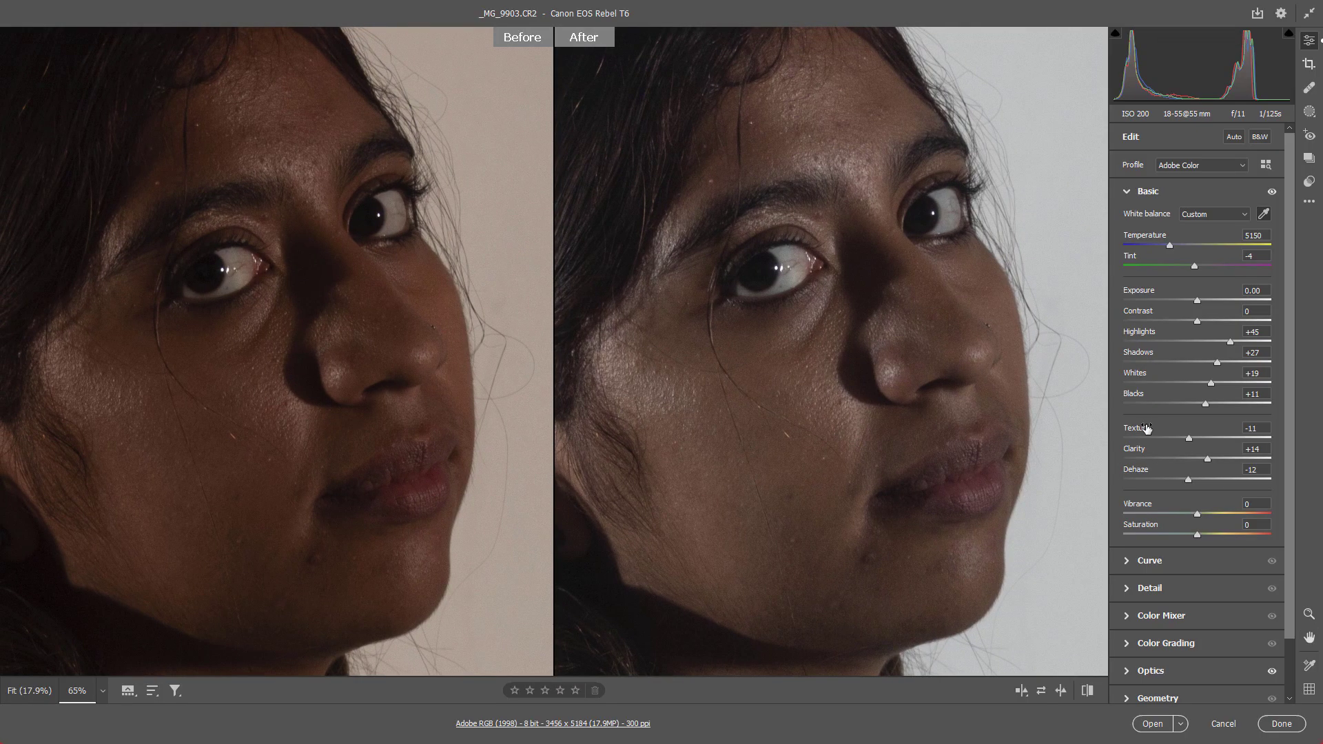
left_click_drag(1147, 431, 1215, 429)
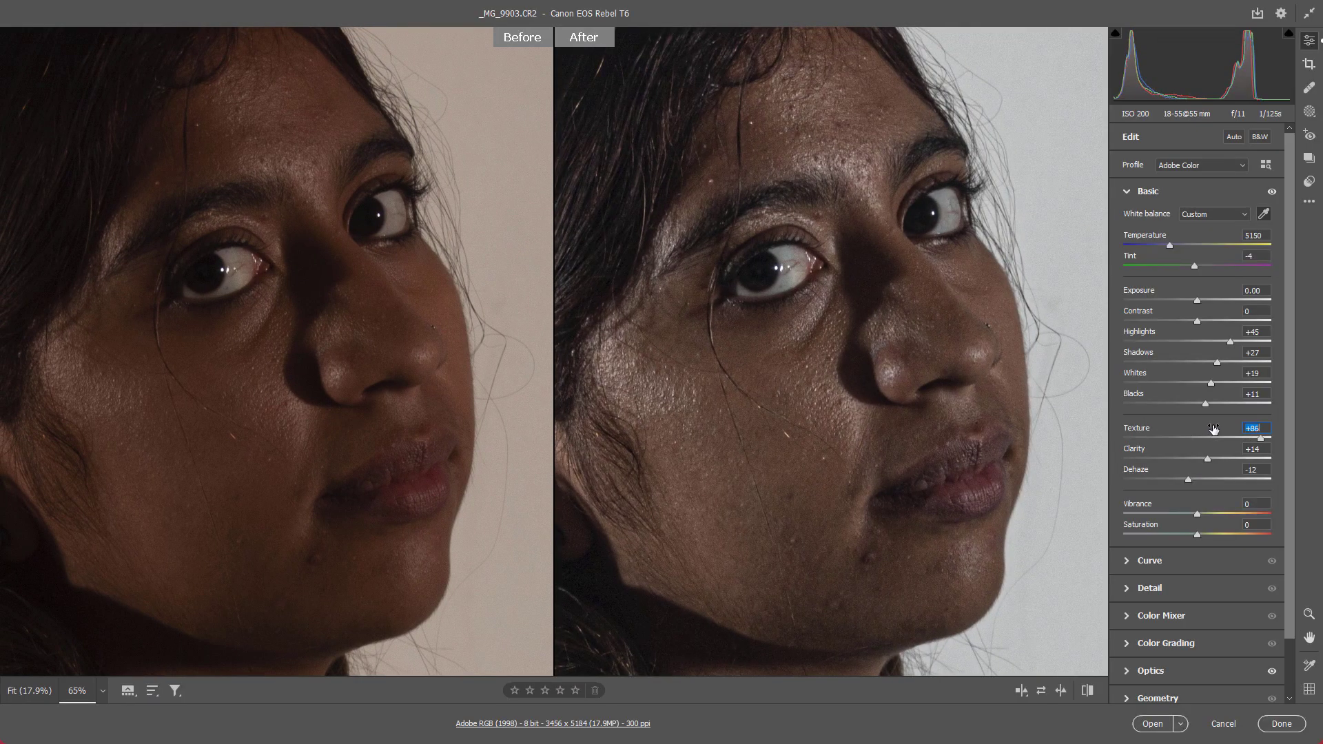
Examine the effect of the texture on the skin and hair around the temple, cheek and ear in the before/after view
left_click_drag(836, 184, 892, 142)
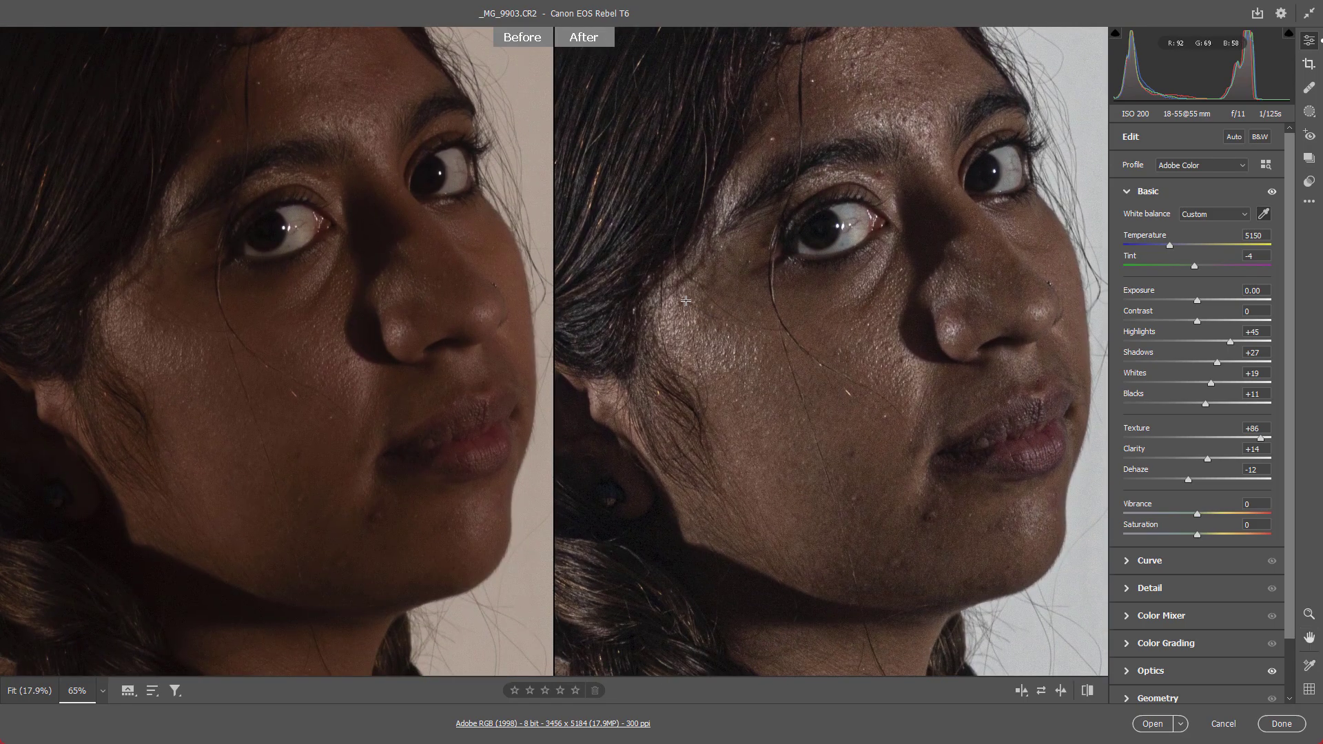
left_click_drag(685, 341, 752, 369)
left_click_drag(752, 368, 988, 346)
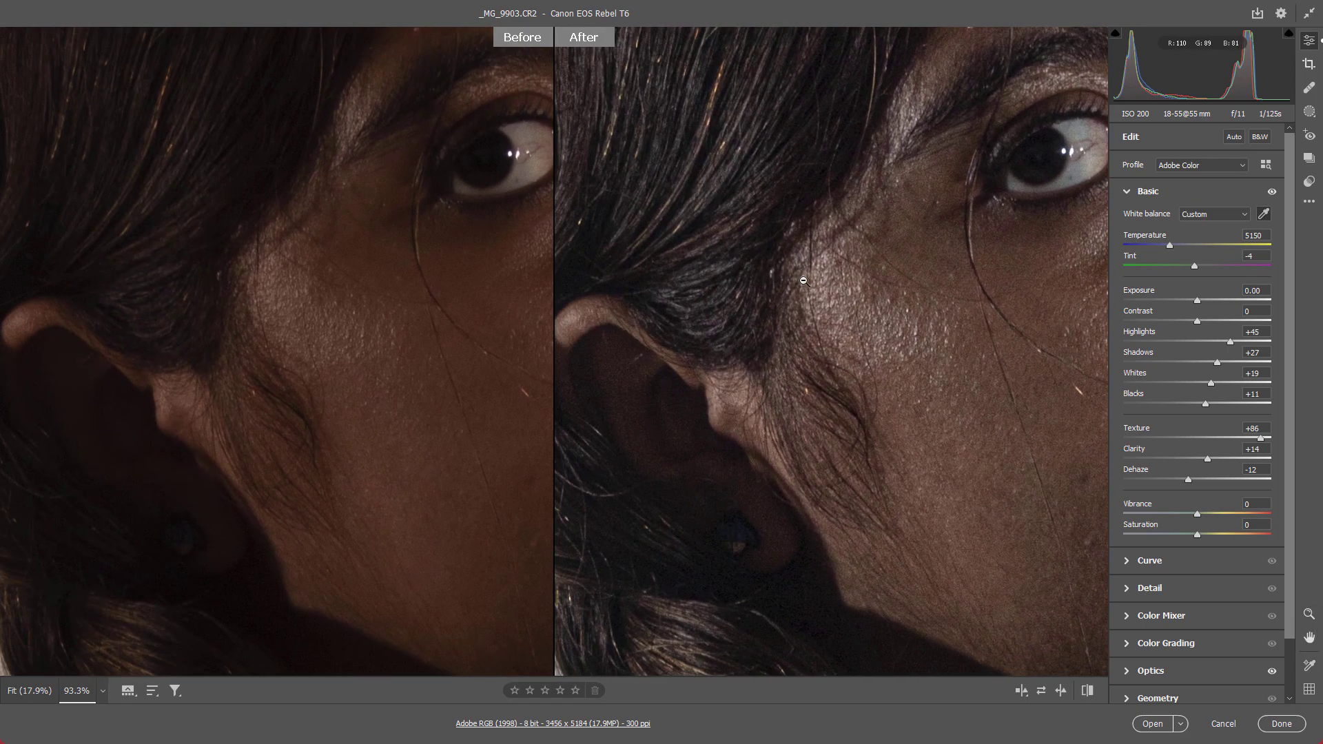
left_click_drag(803, 324, 850, 304)
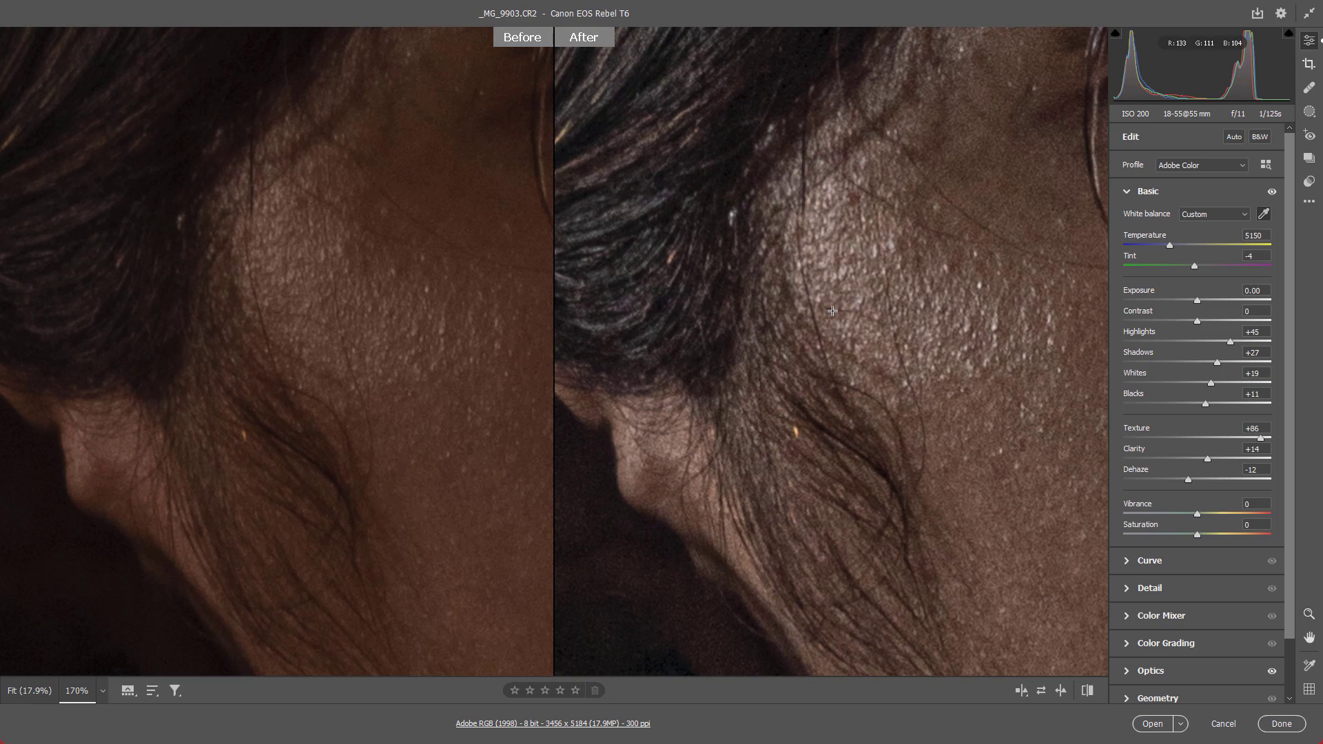
key("z")
key("z")
scroll(899, 229, "down", 5)
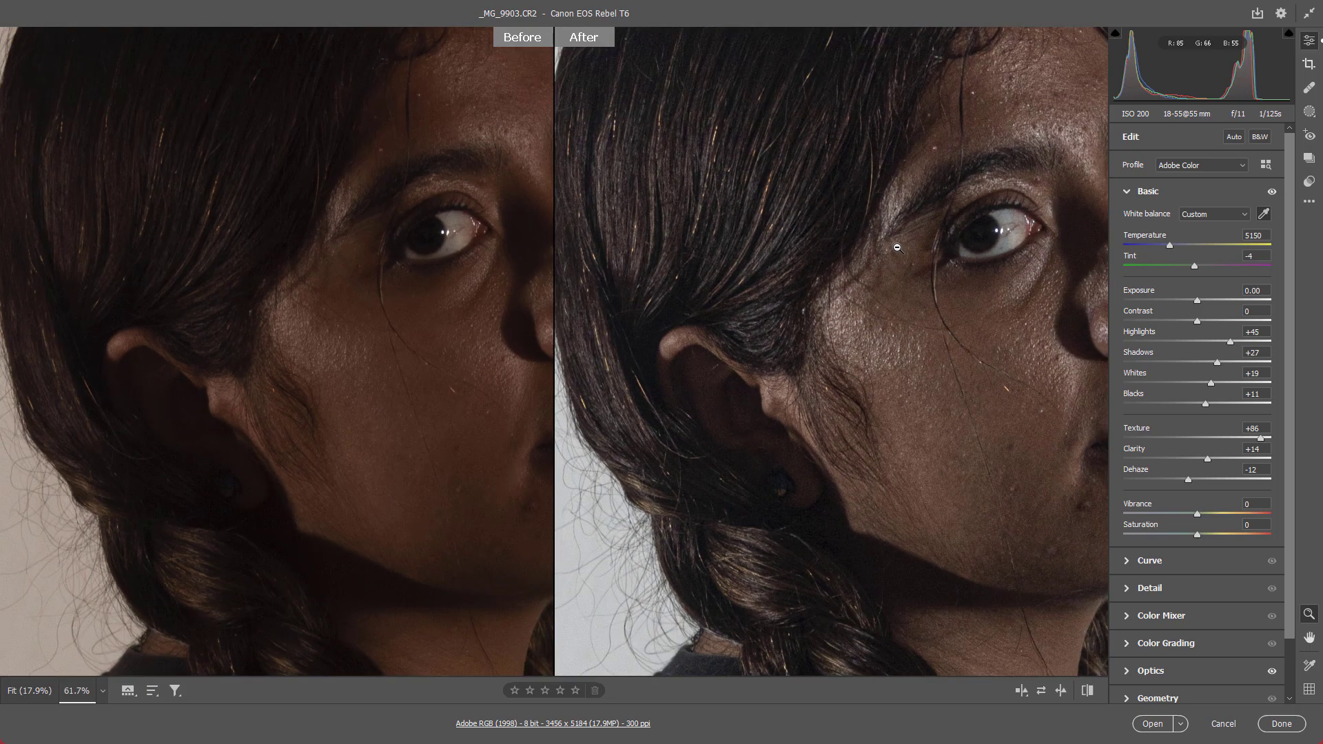
scroll(896, 246, "down", 1)
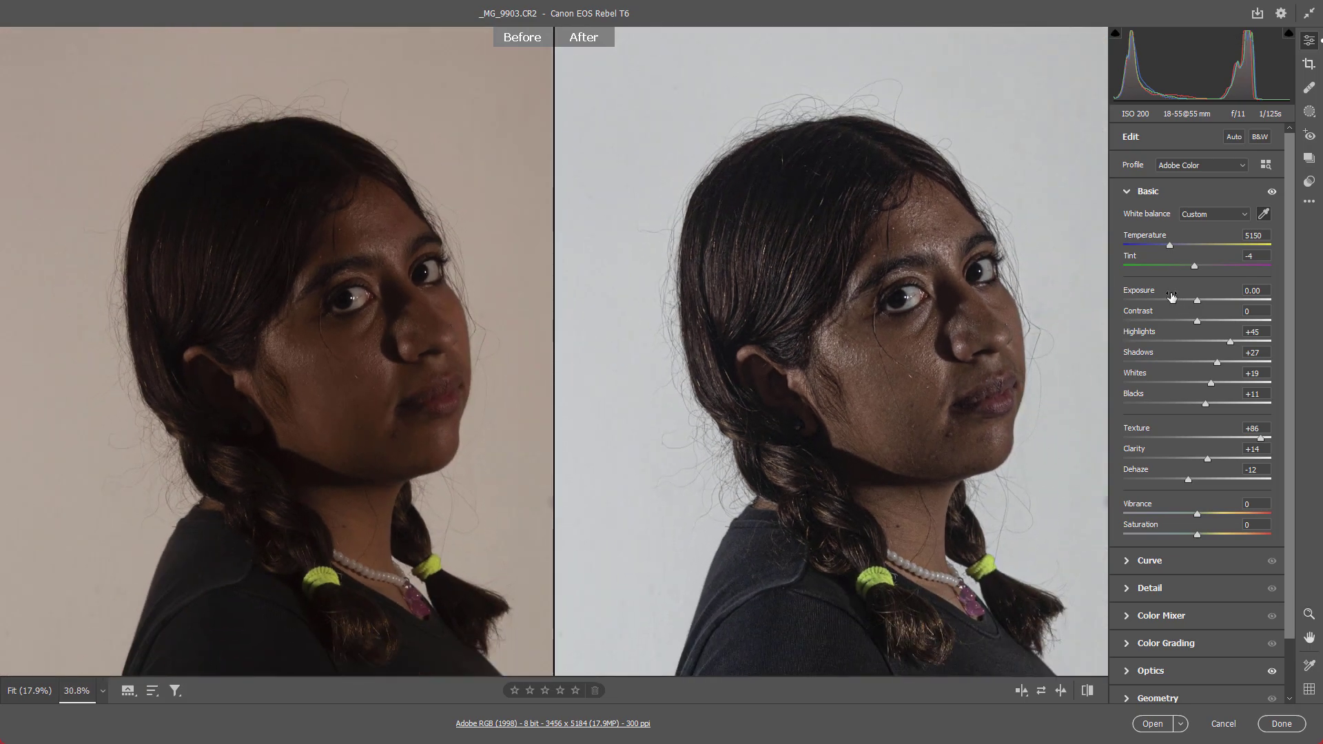
Set the texture to +6 and check the face at 50% zoom
left_click_drag(1198, 435, 1142, 428)
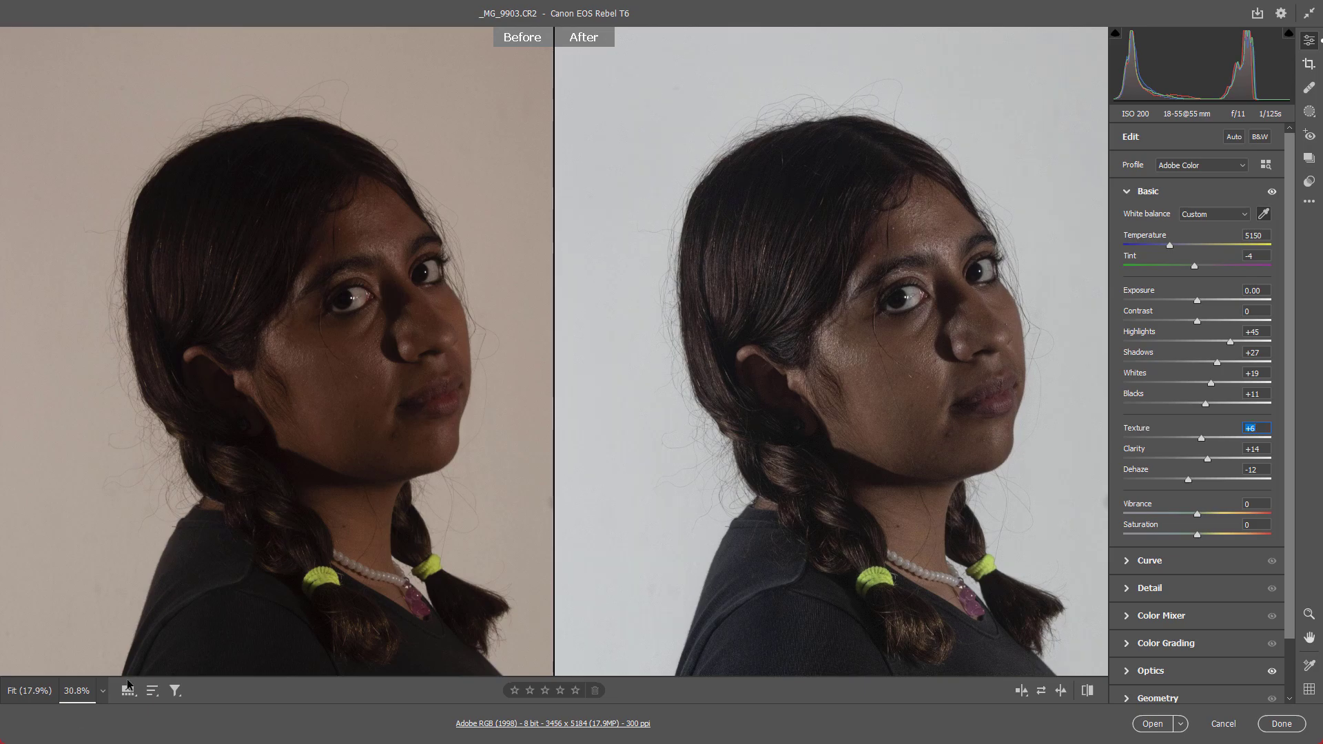
left_click(105, 691)
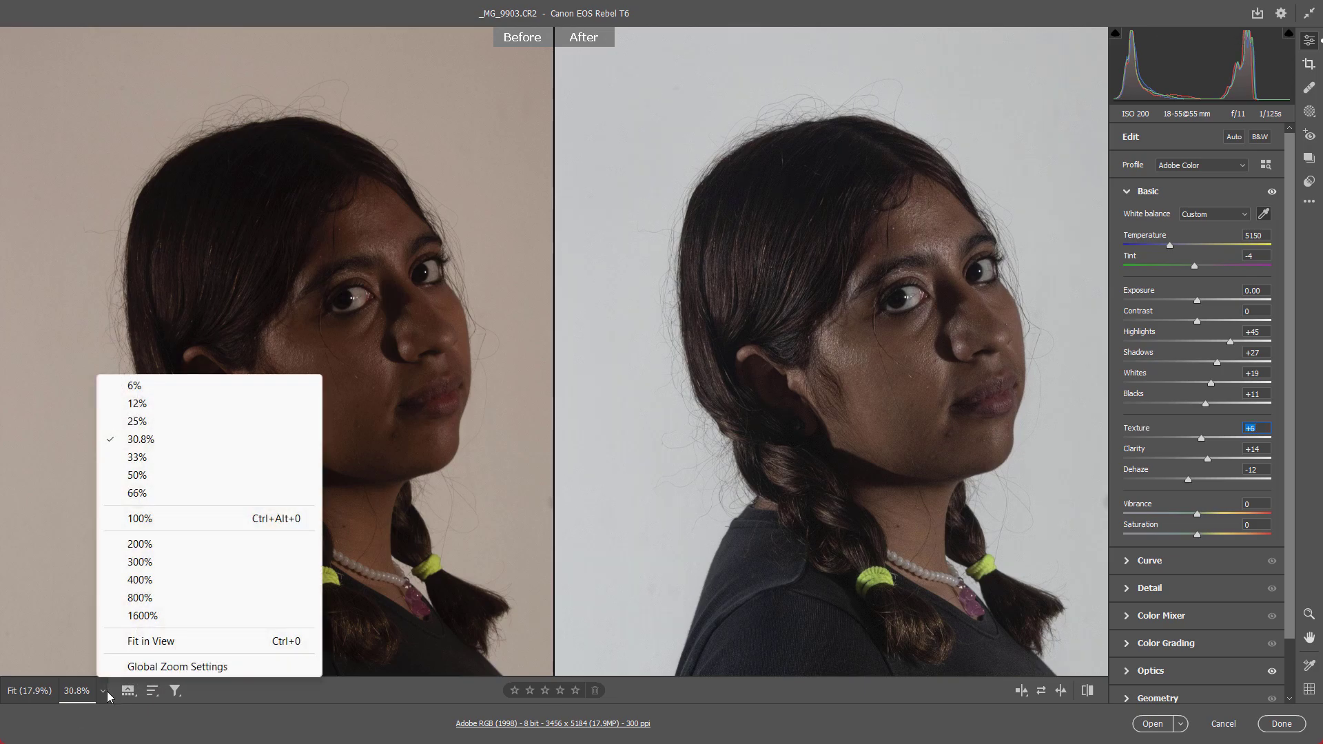
key("space")
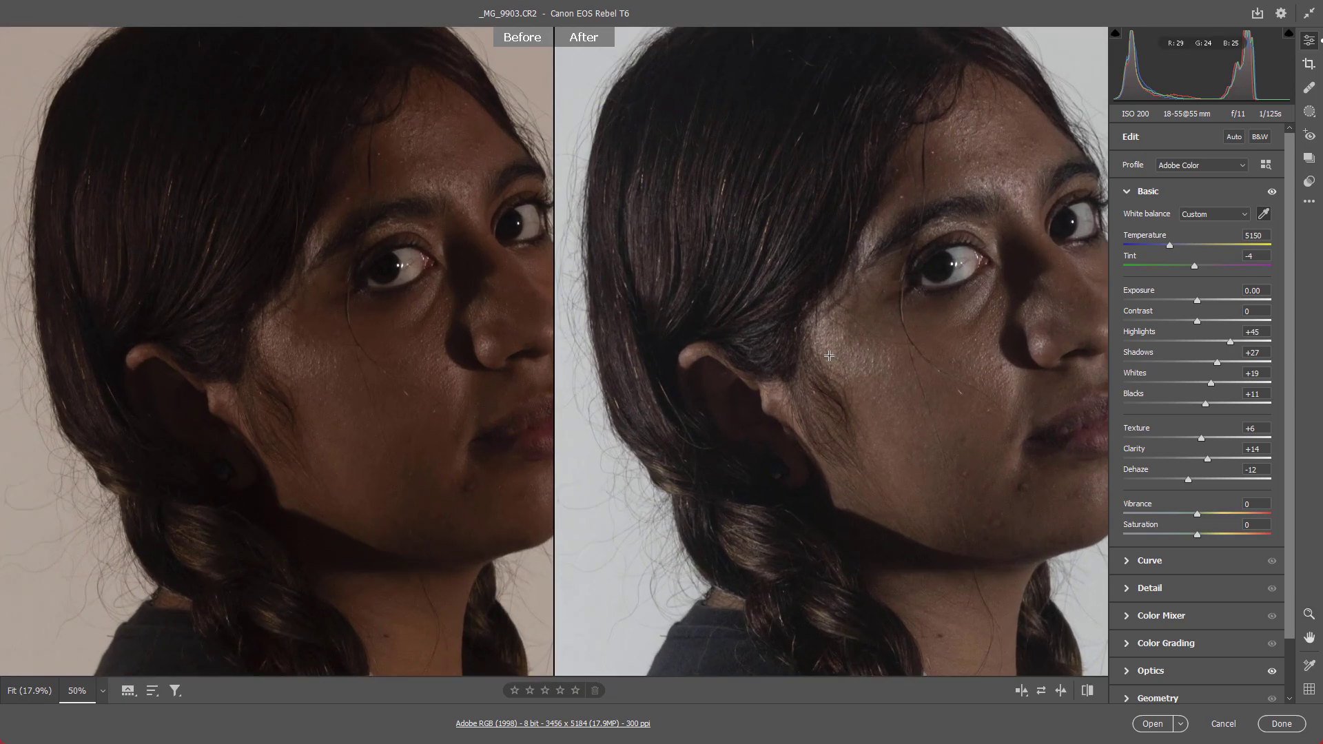
Set the texture to -15, the clarity to +15 and the dehaze to -15, checking the face and the whole portrait
left_click_drag(929, 444, 804, 475)
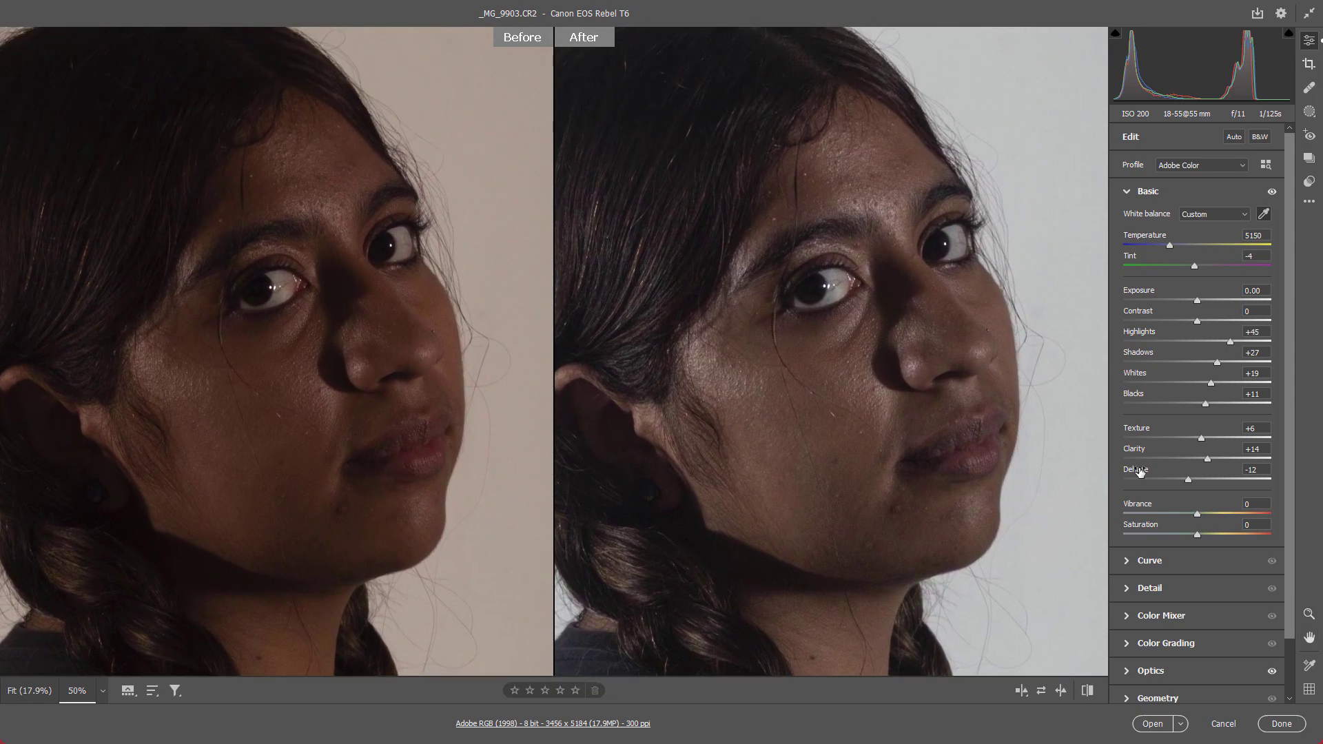
left_click_drag(1164, 428, 1147, 428)
left_click(1264, 449)
left_click(1262, 471)
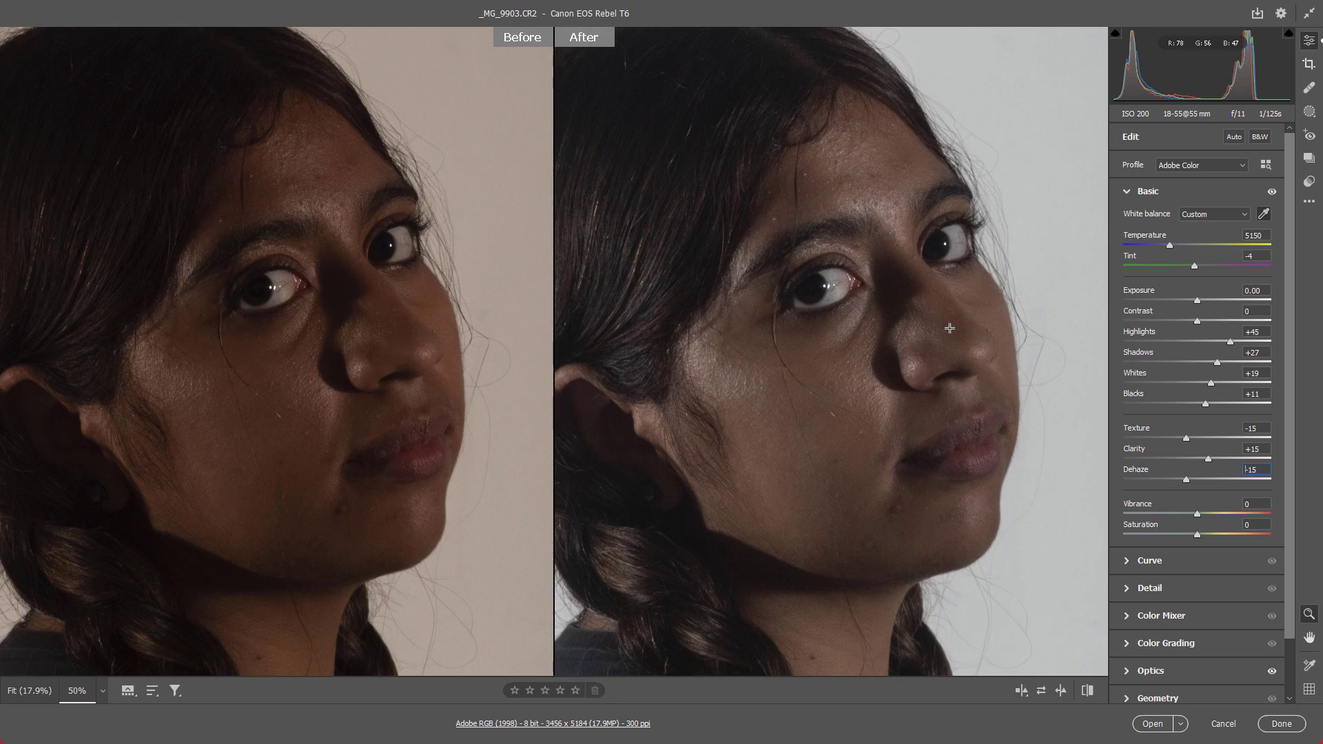
scroll(955, 331, "down", 8)
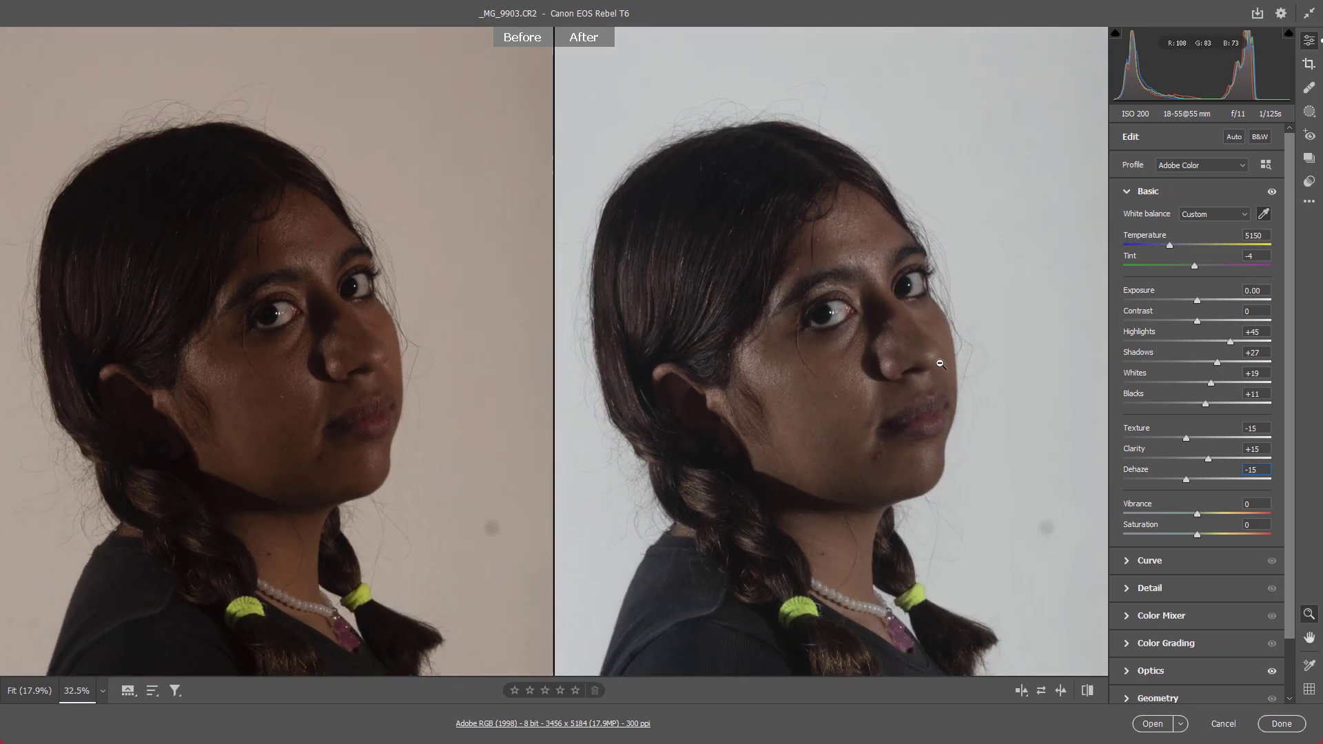
scroll(934, 365, "down", 4)
scroll(934, 365, "up", 4)
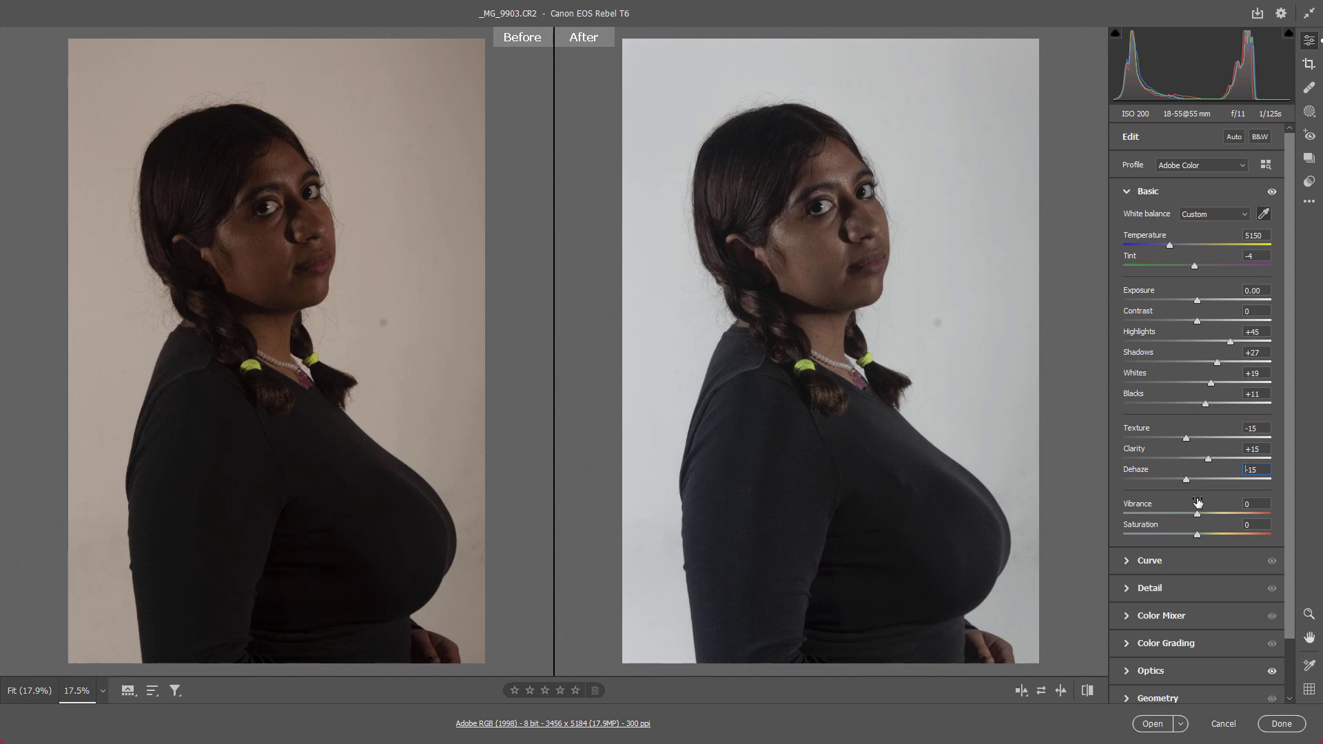
scroll(842, 225, "up", 3)
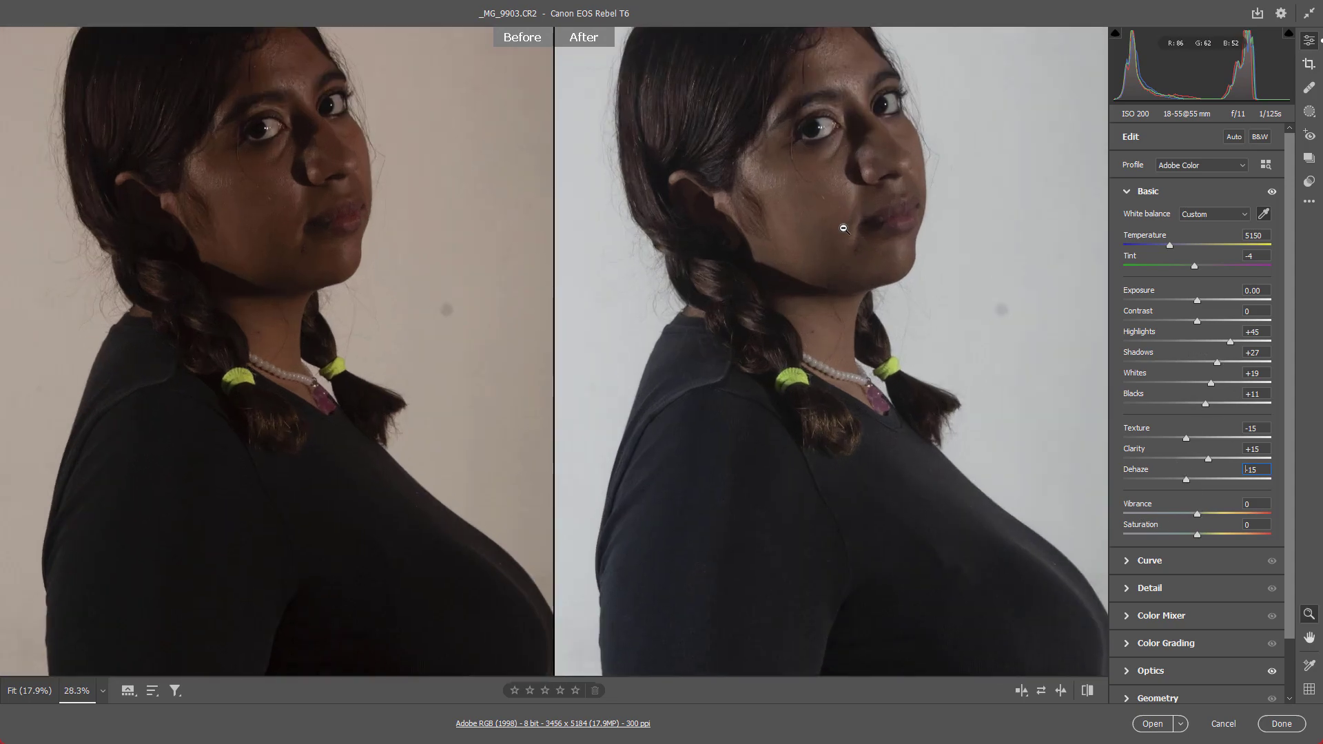
key("space")
left_click_drag(795, 282, 837, 410)
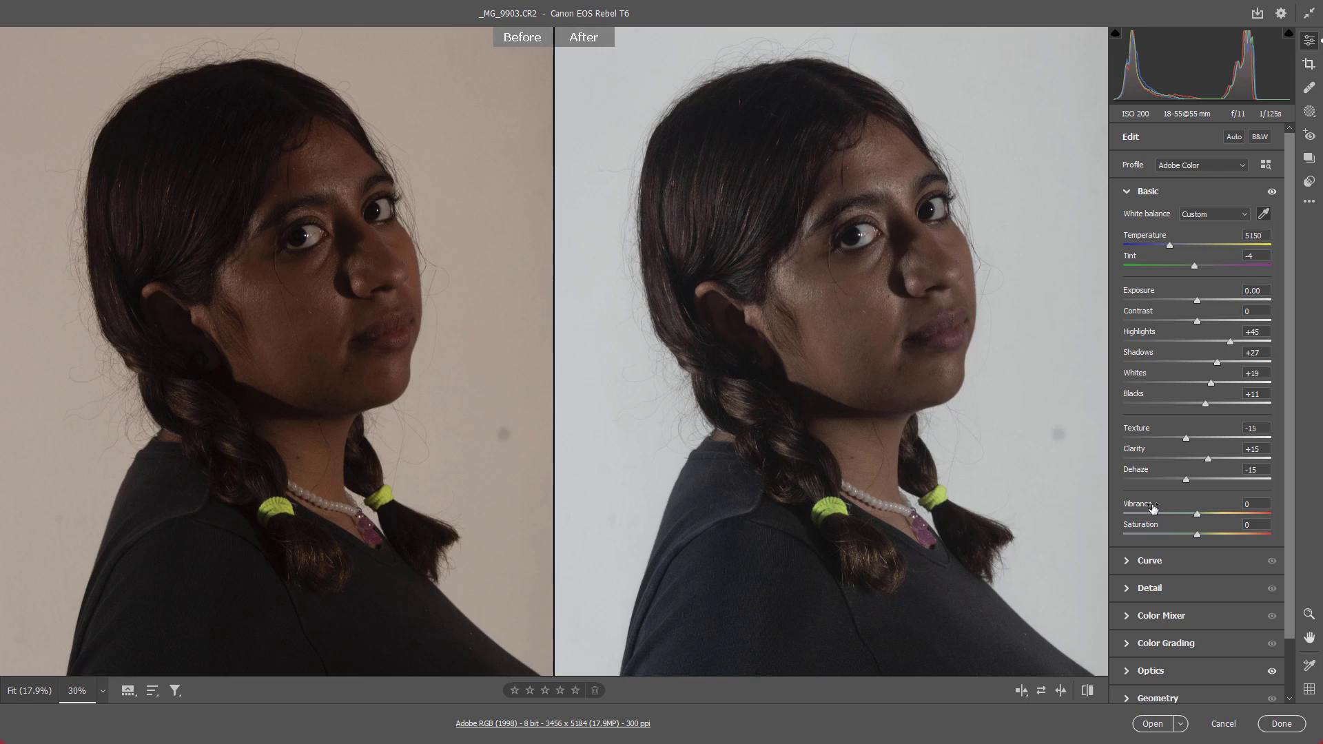
key("ctrl+0")
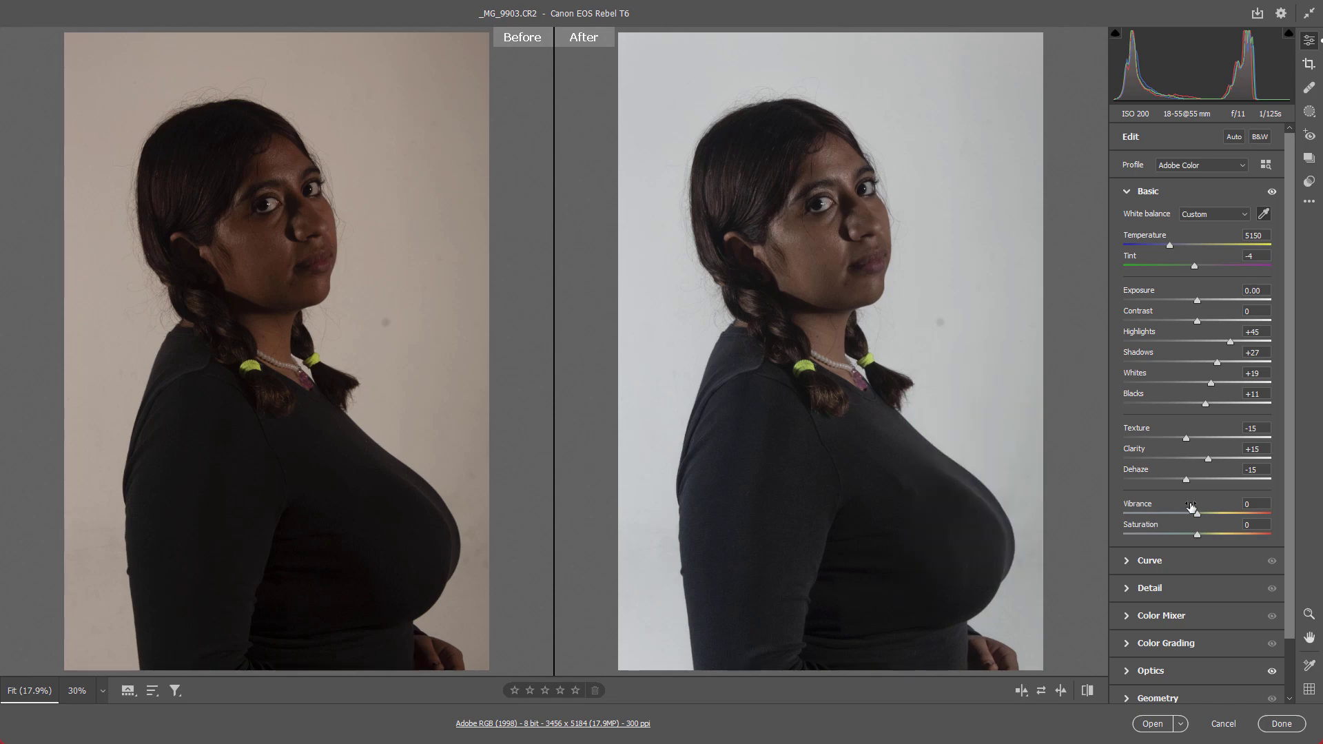
Try a saturation of +89 and examine its effect on the neck, hair ties and pendant up close
left_click_drag(1197, 534, 1243, 528)
scroll(848, 356, "up", 2)
scroll(849, 357, "up", 8)
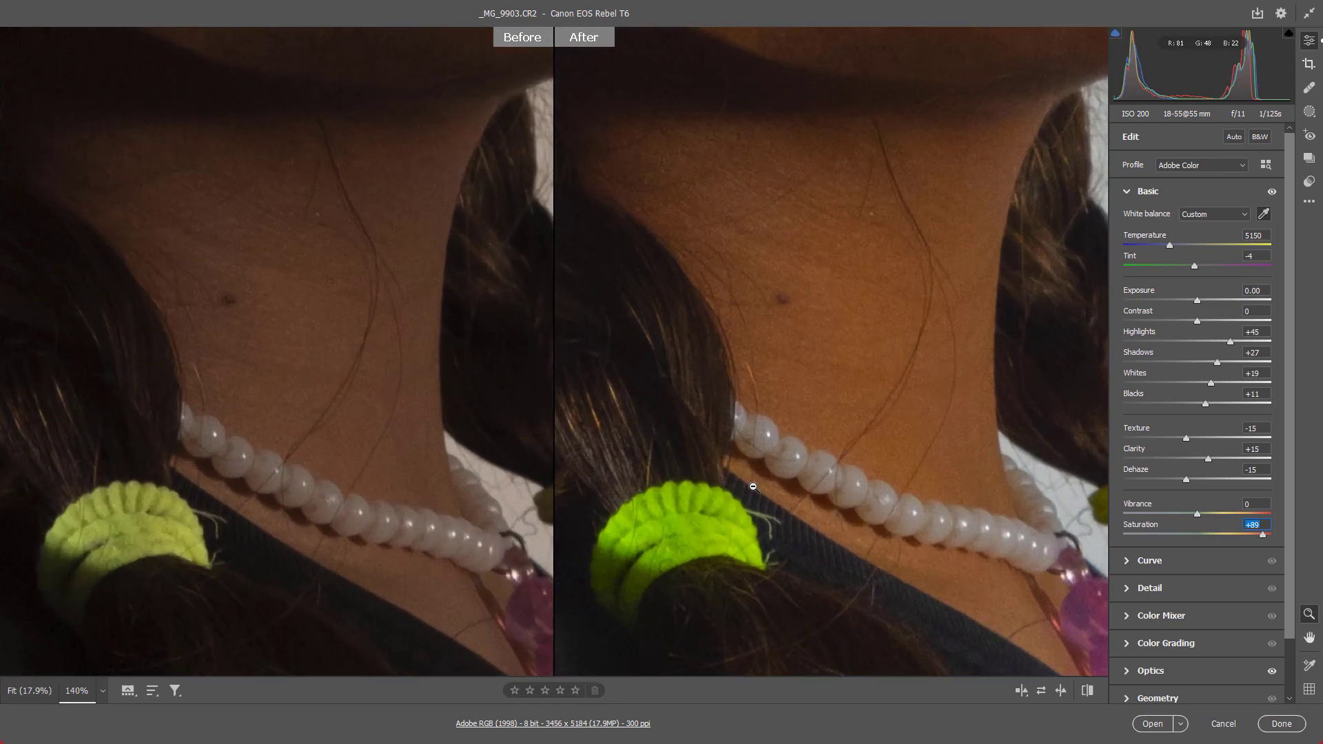
left_click_drag(753, 486, 891, 268)
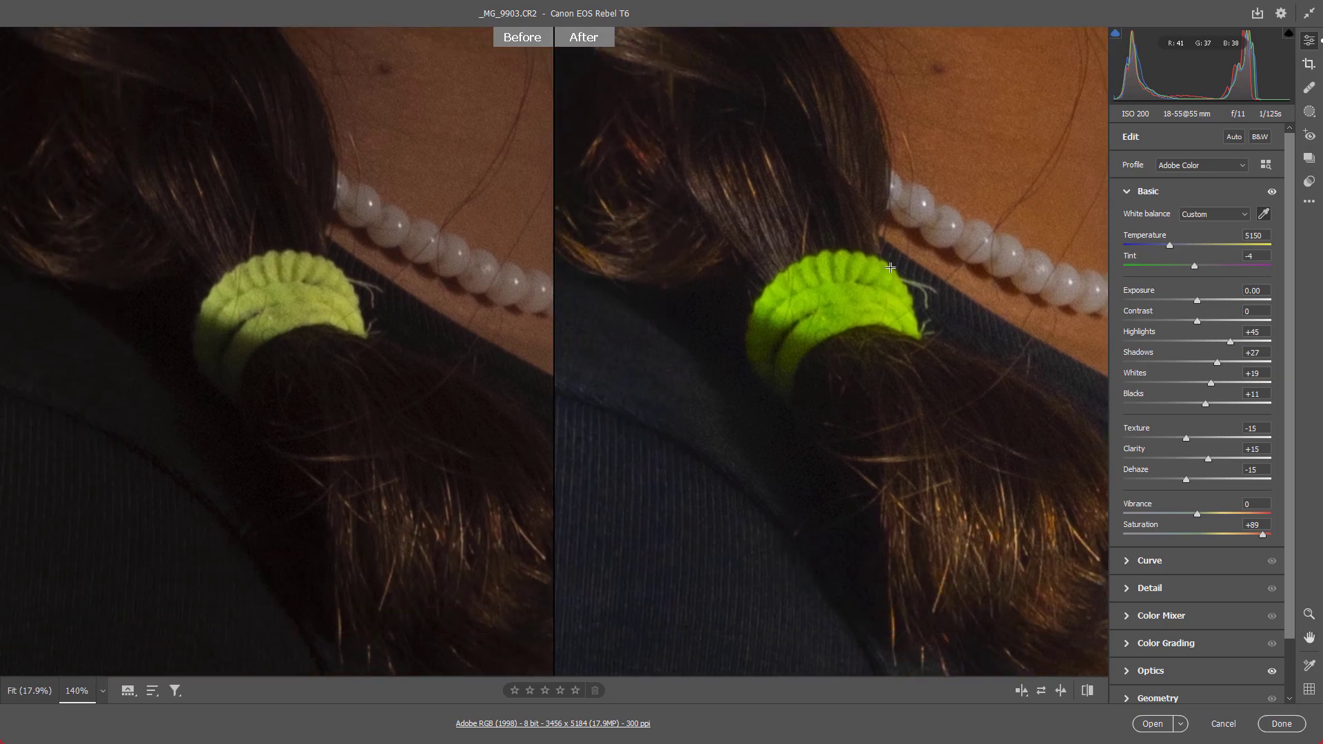
left_click_drag(990, 262, 827, 513)
scroll(891, 404, "down", 5)
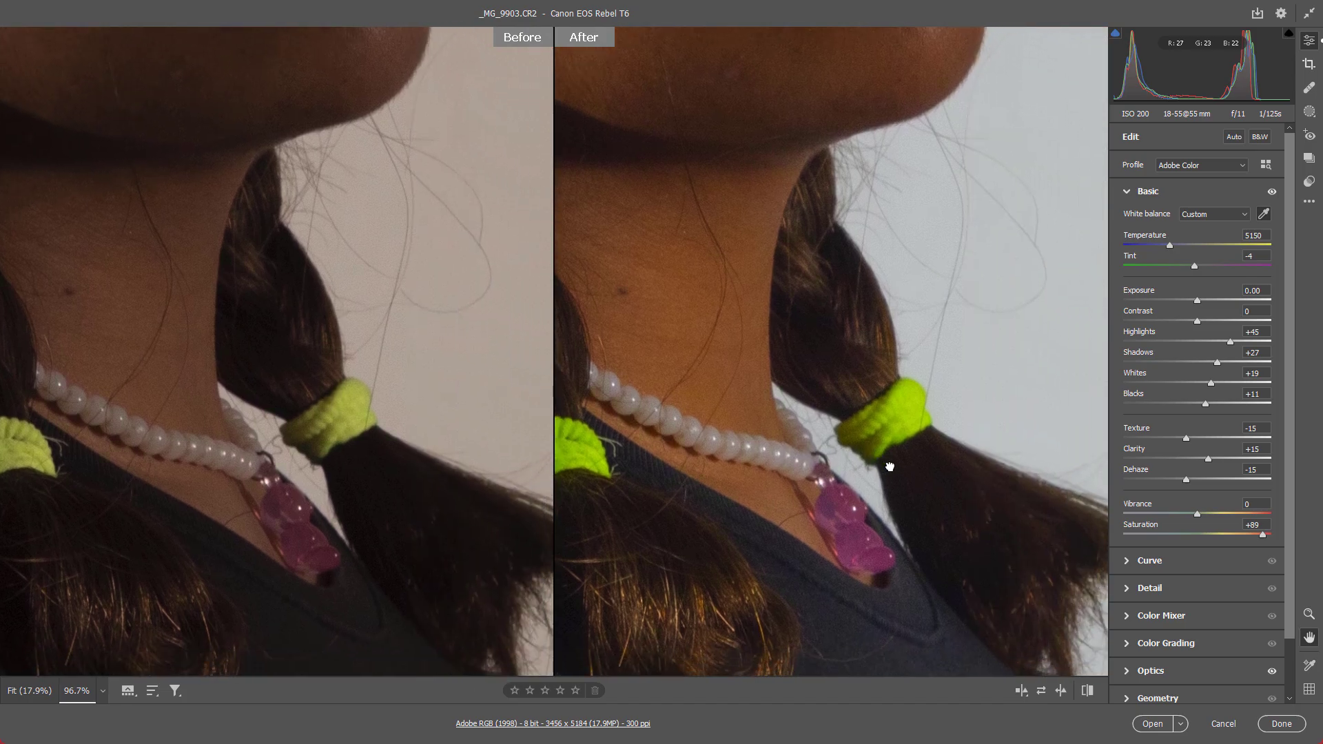
left_click_drag(889, 467, 891, 428)
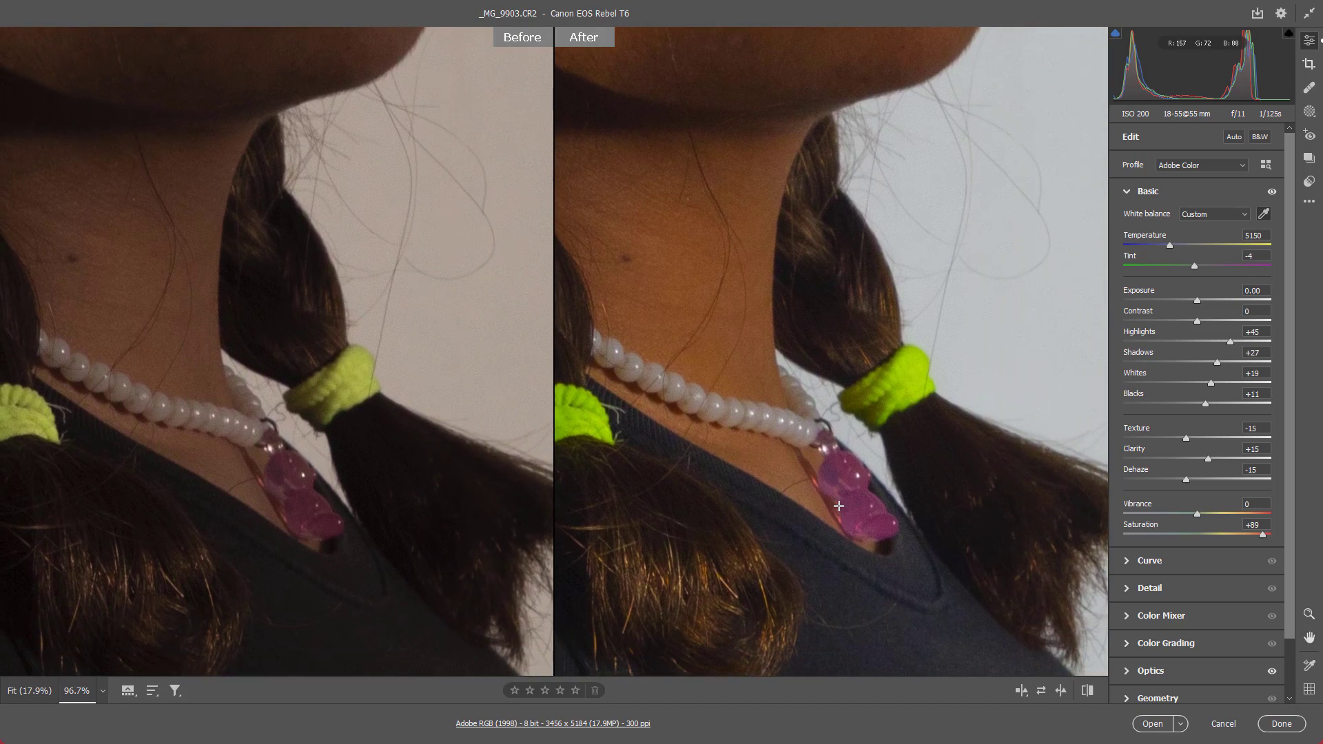
key("ctrl+0")
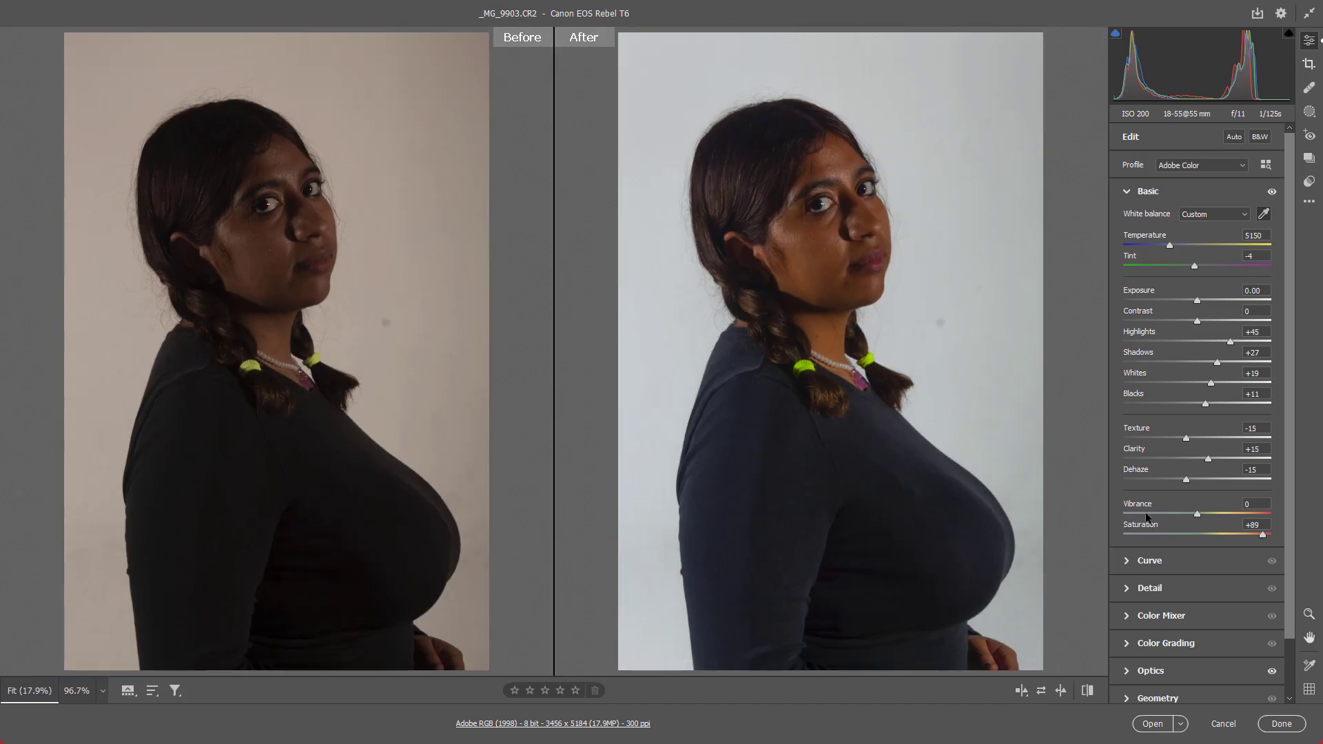
Reset the saturation to 0 and set the vibrance to +75, comparing the hair ties, skin and whole portrait
left_click_drag(1224, 529, 1169, 524)
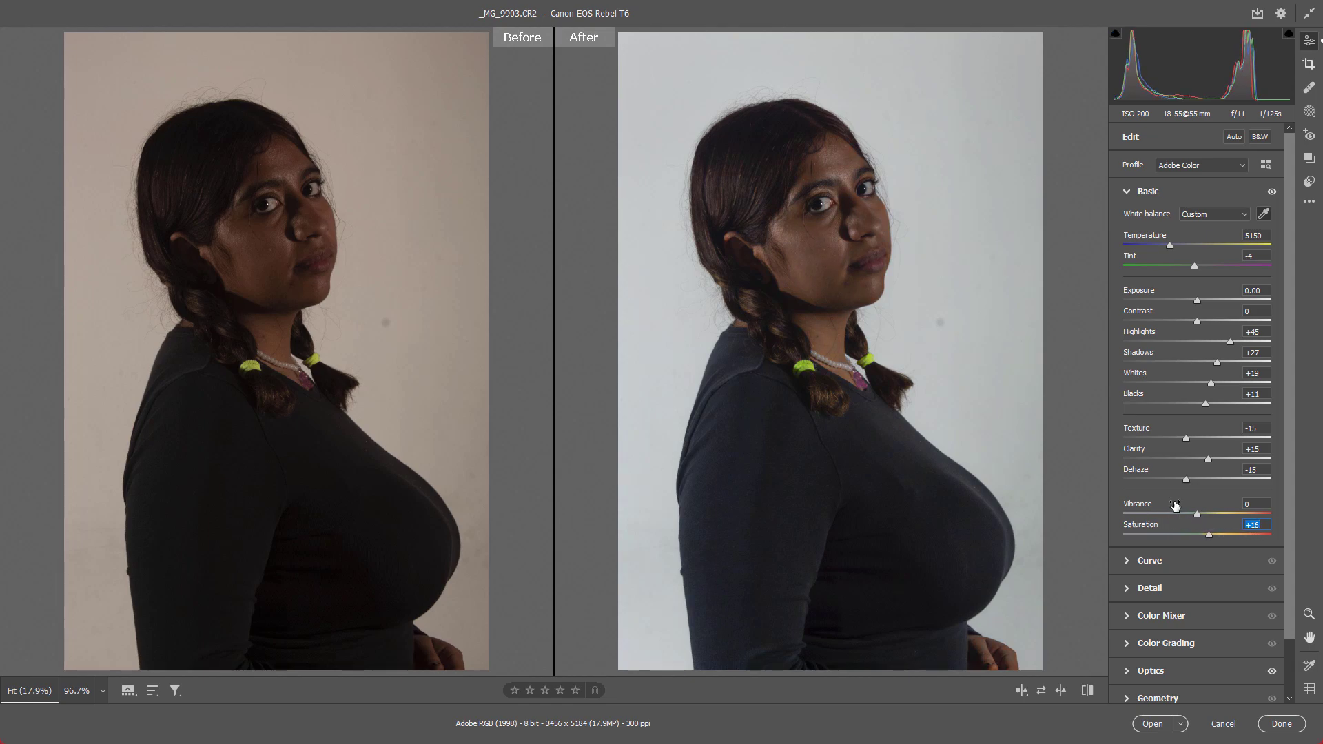
type("0")
left_click_drag(1160, 508, 1217, 517)
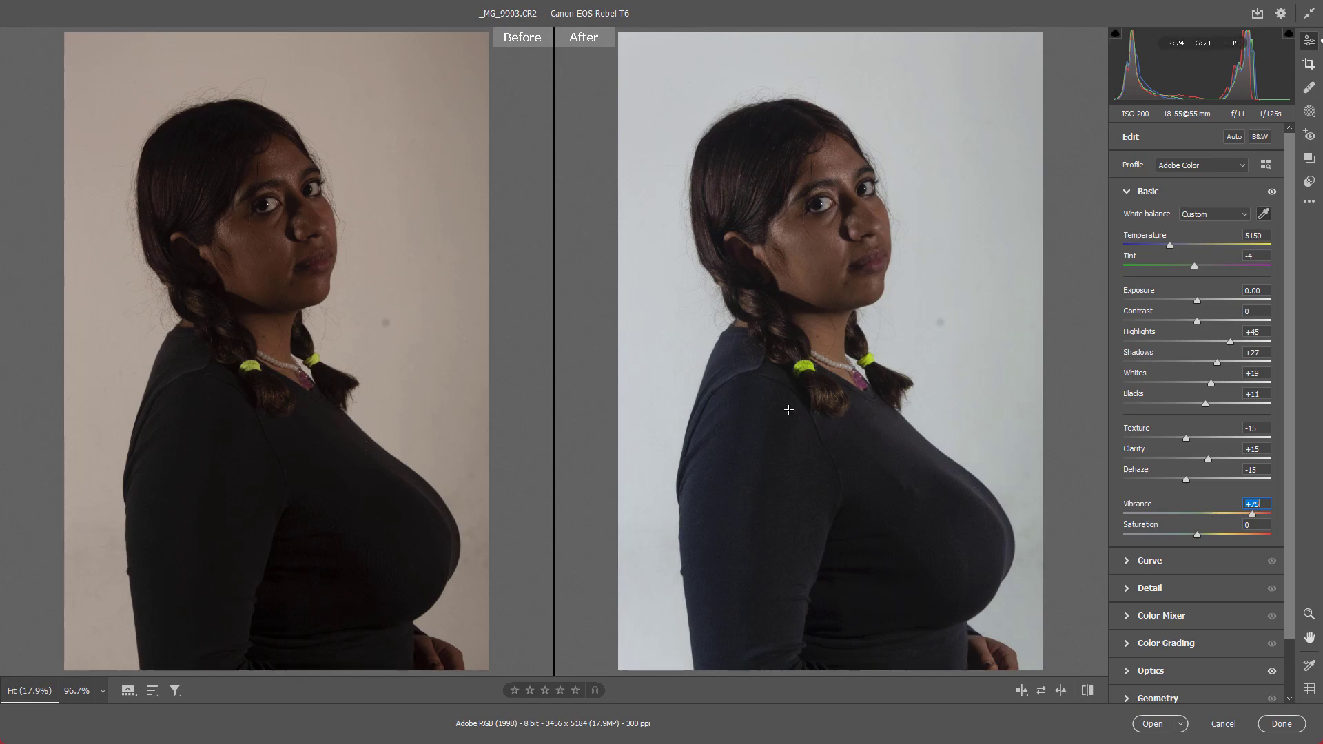
scroll(790, 428, "up", 5)
scroll(891, 514, "up", 10)
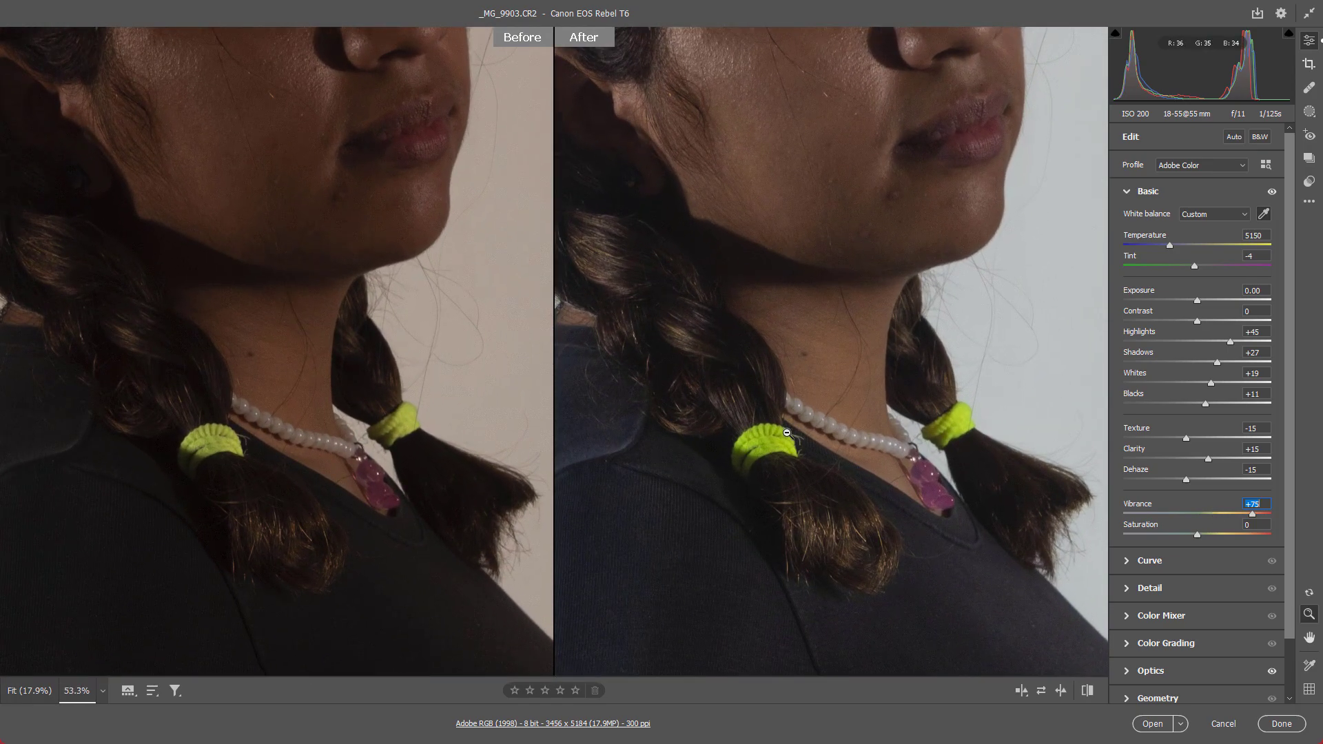
scroll(787, 433, "up", 7)
left_click_drag(860, 498, 878, 310)
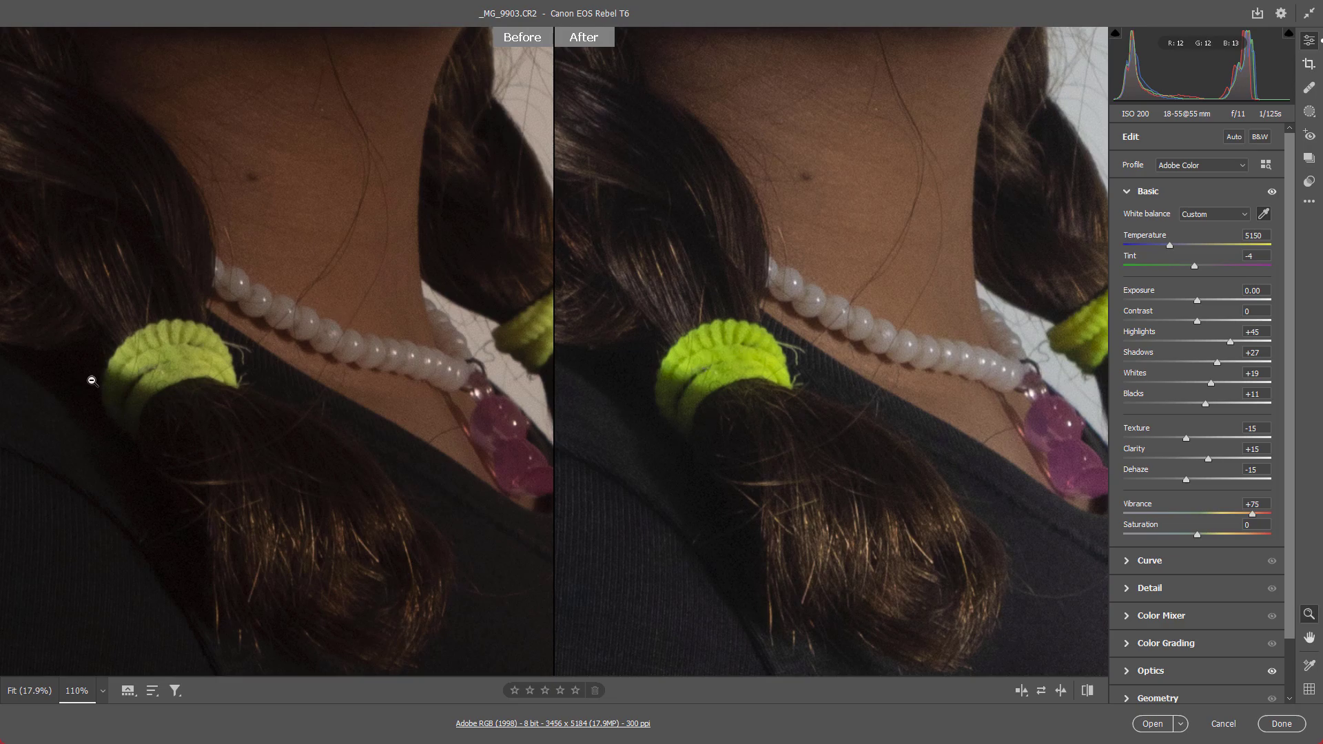
scroll(693, 400, "down", 6)
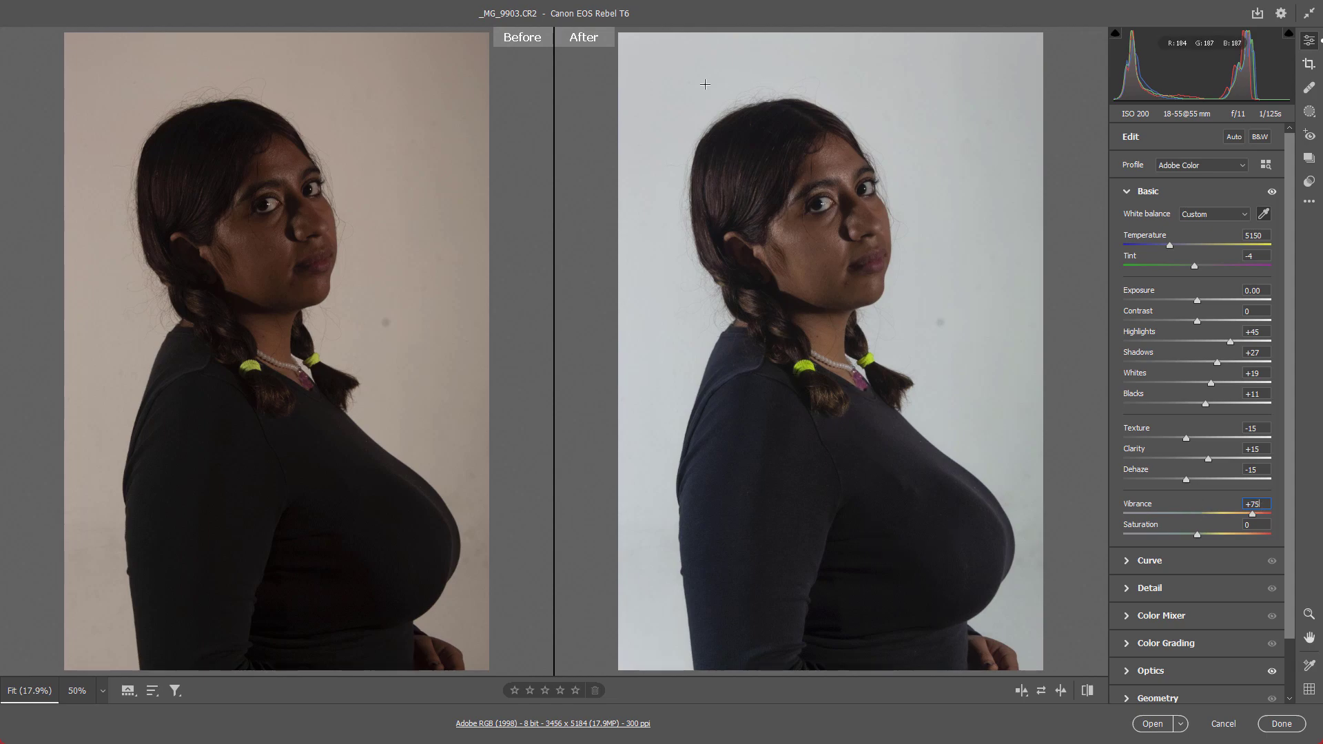
key("ctrl+minus")
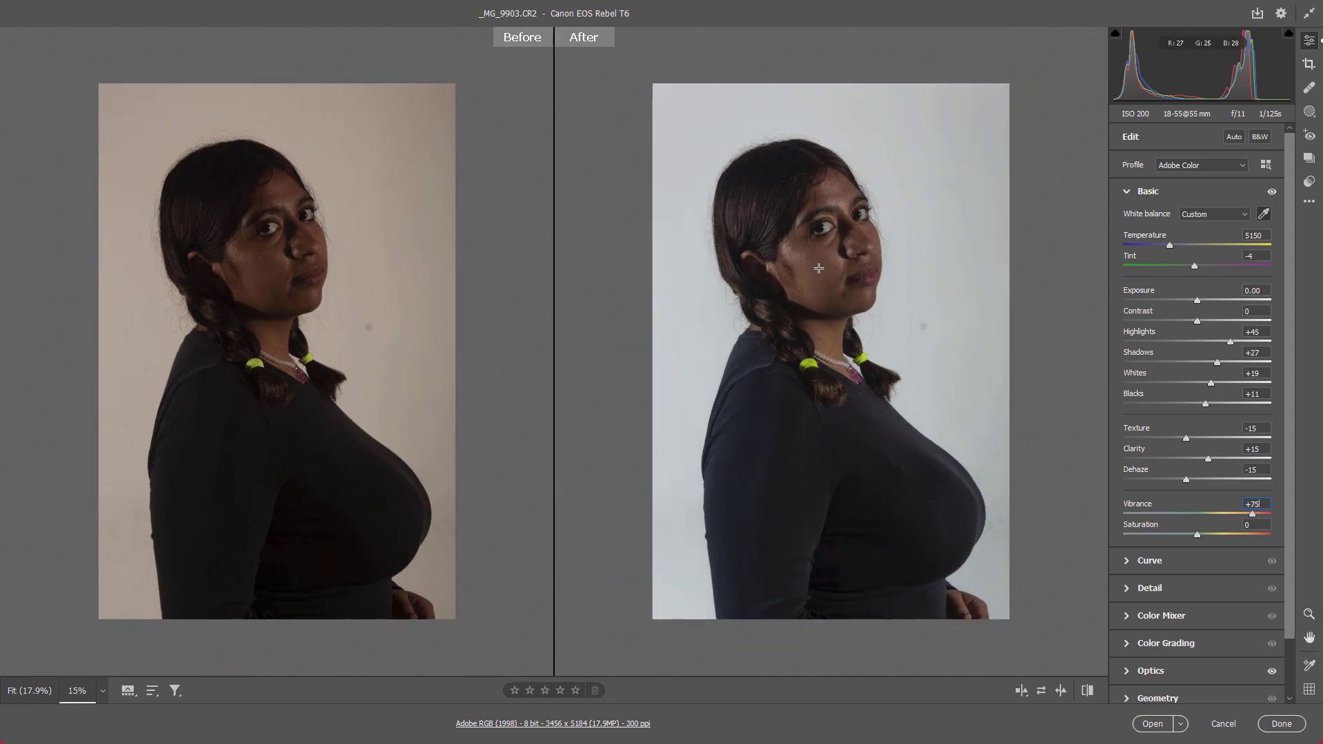
key("space")
left_click_drag(856, 310, 833, 288)
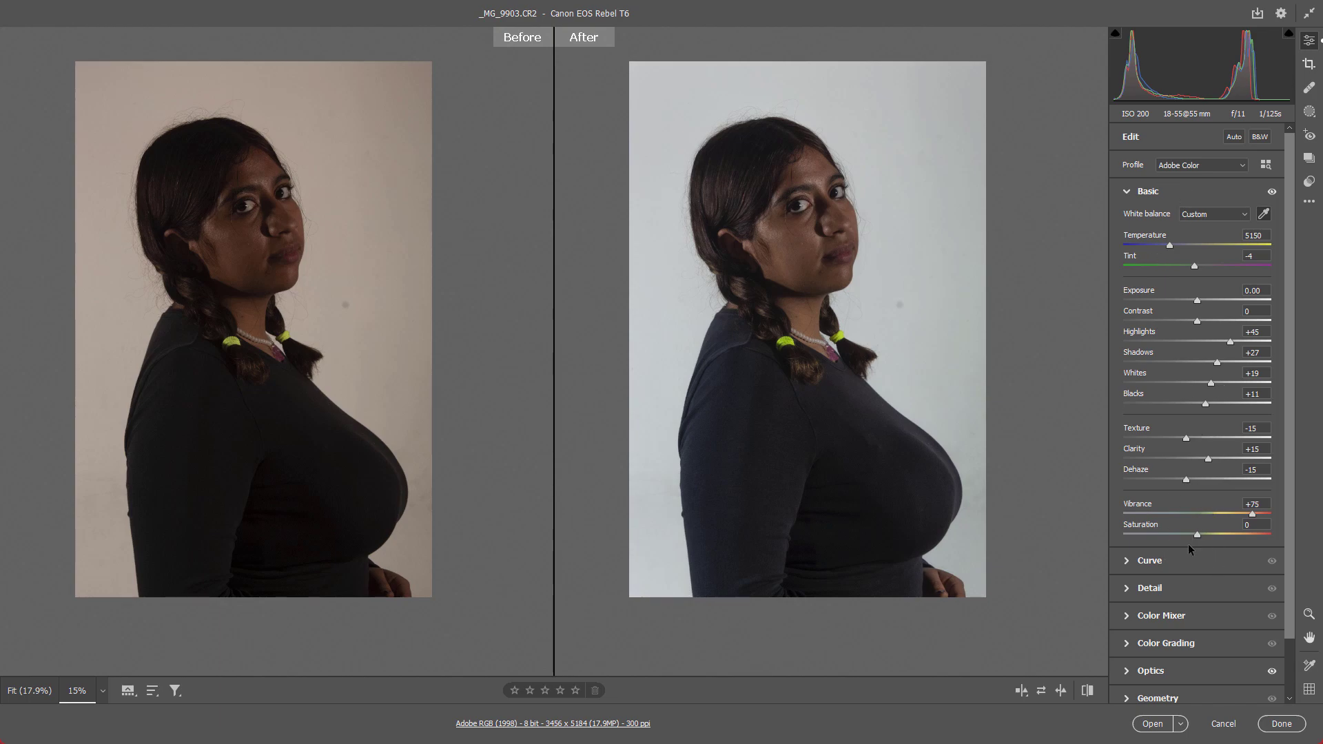
Open the Detail adjustments in place of Basic and show the eyes, nose and lips at 100% zoom
left_click(1128, 193)
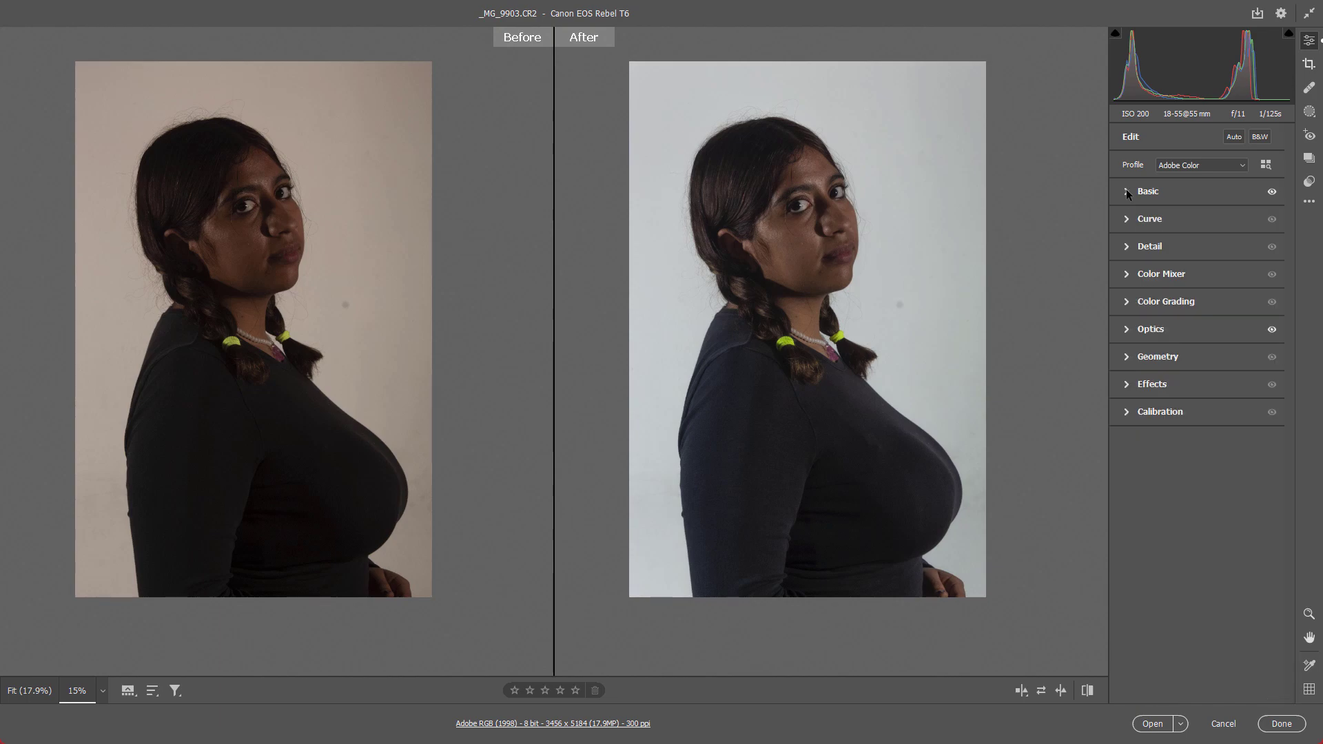
left_click(1125, 248)
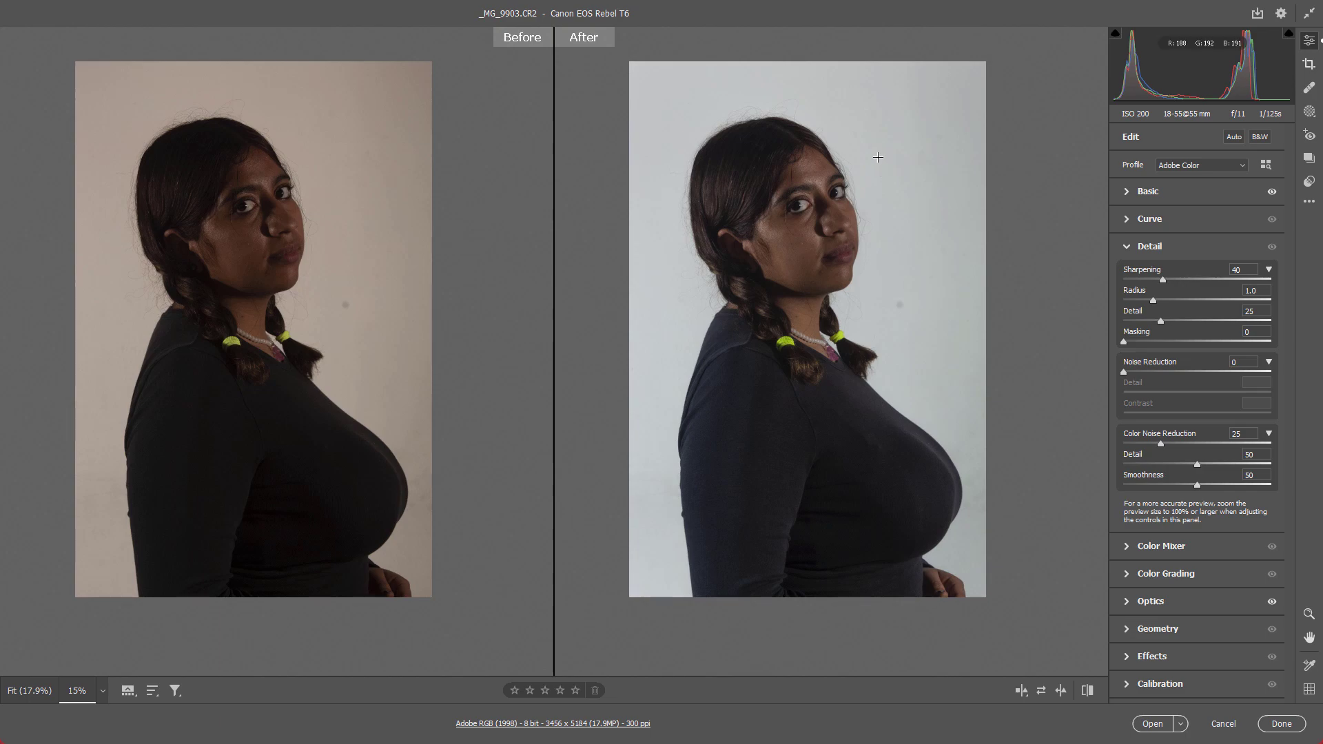
left_click(103, 692)
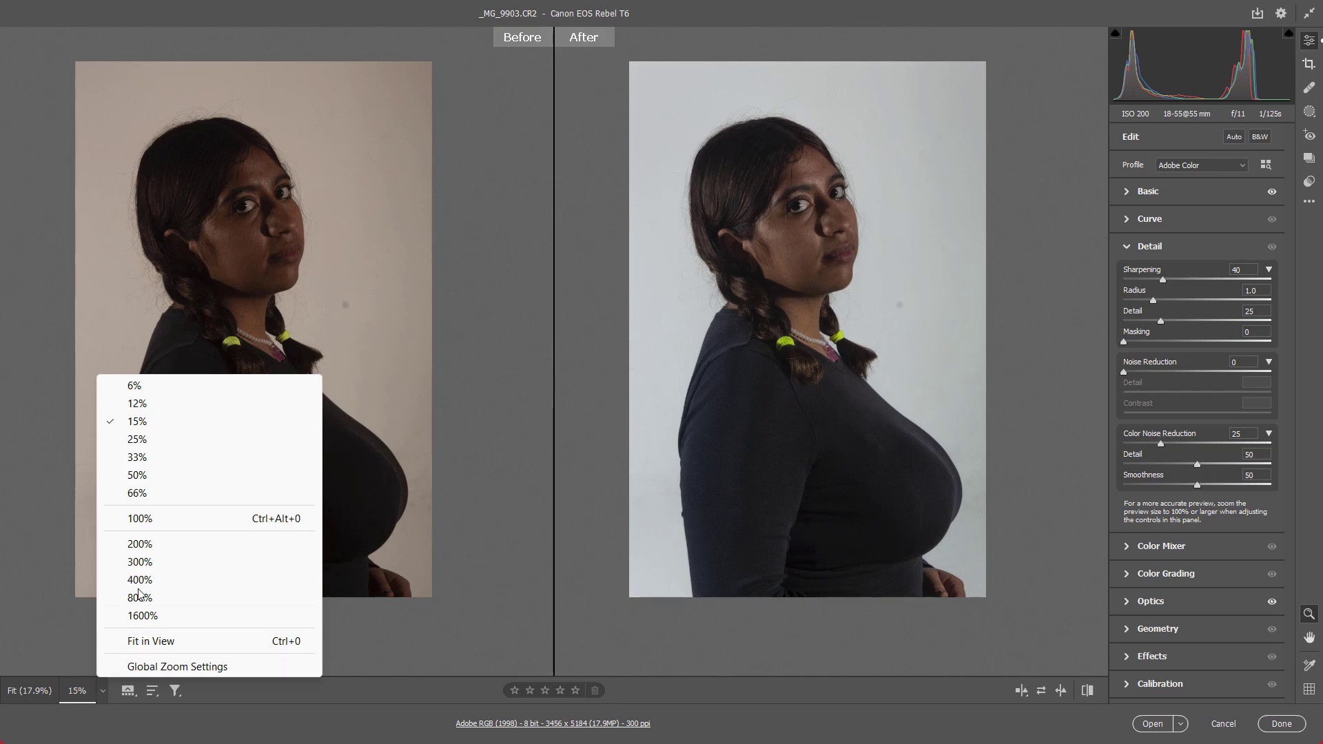
left_click(140, 518)
left_click_drag(886, 195, 939, 681)
left_click_drag(884, 493, 759, 499)
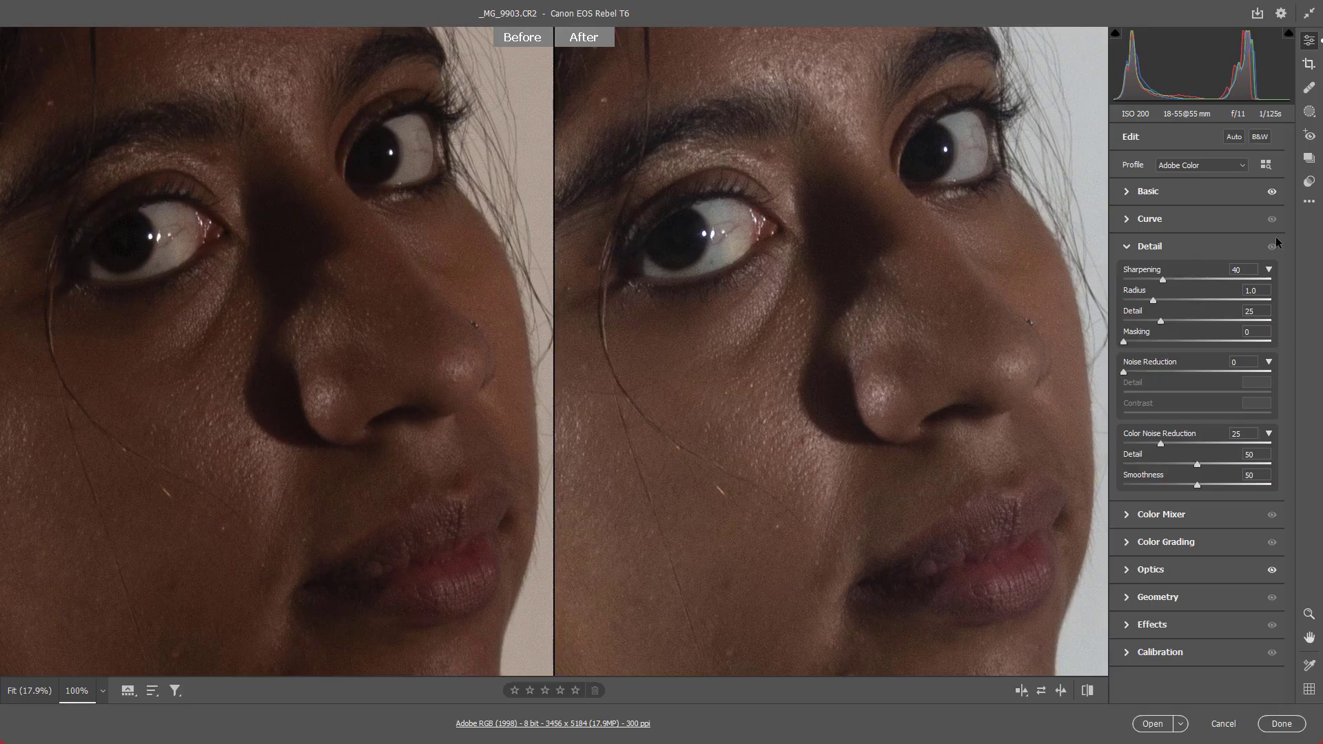
Try a sharpening of 0 and compare the eyes and nose in the before/after view
left_click_drag(1163, 279, 1076, 295)
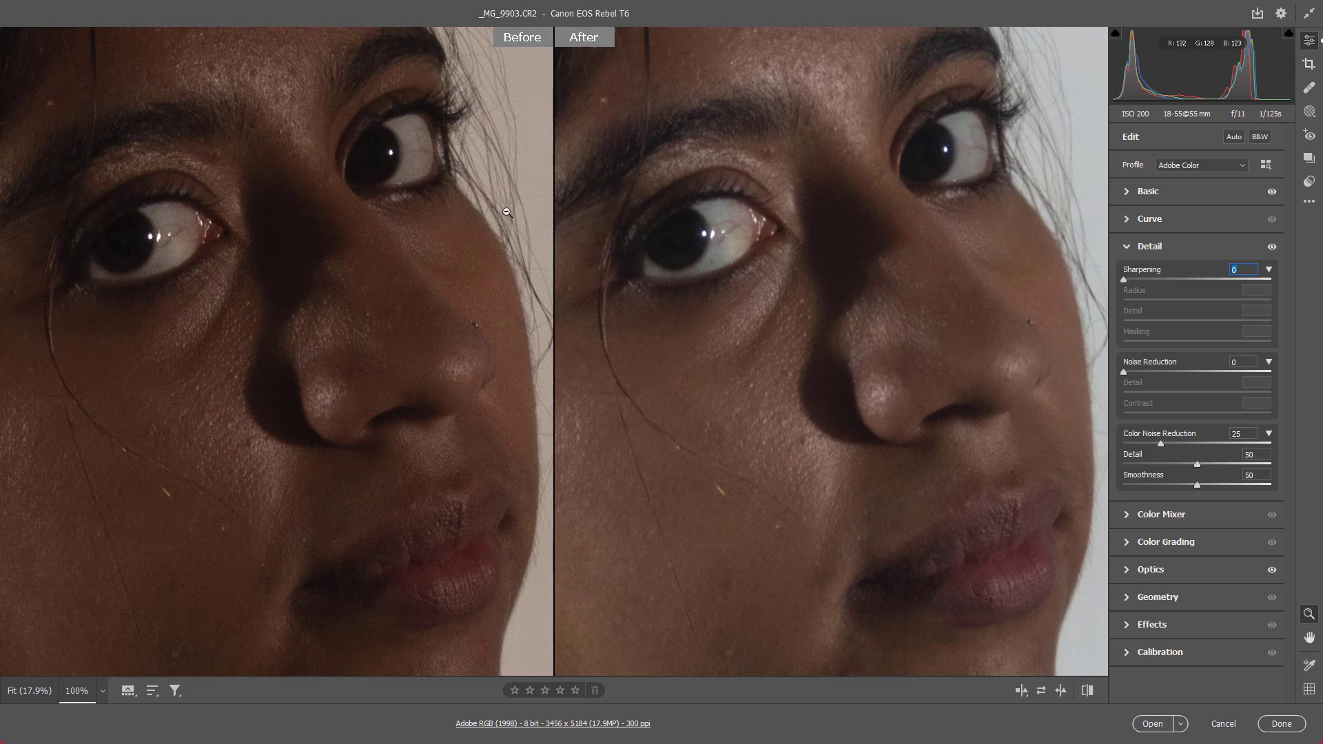
left_click_drag(759, 215, 837, 301)
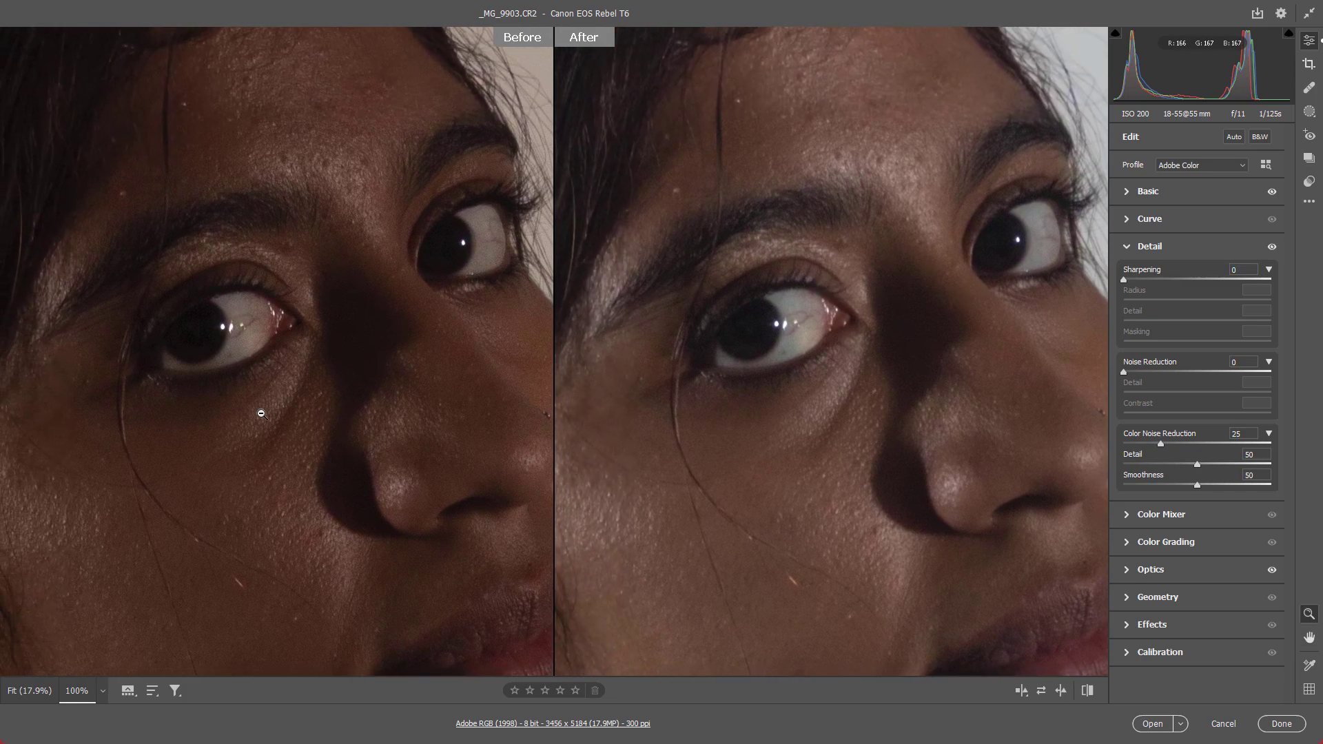
left_click_drag(847, 376, 871, 269)
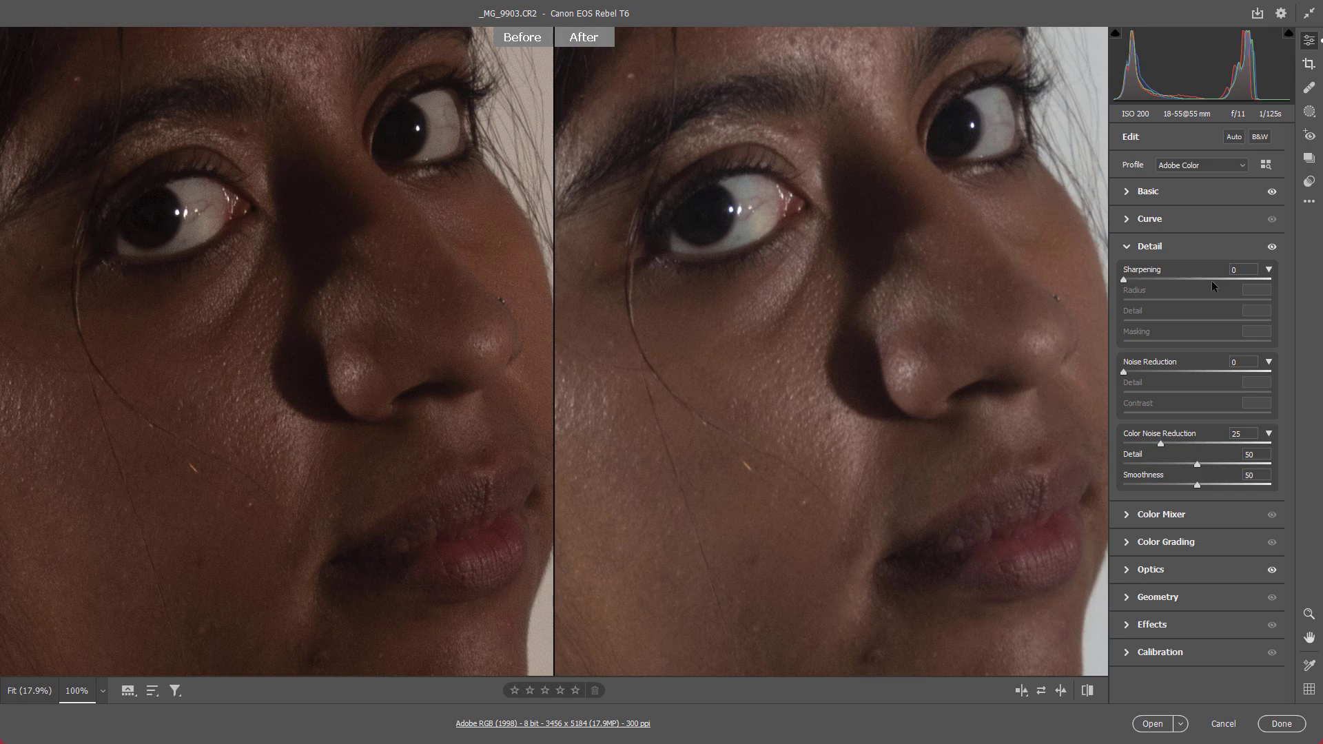
Try a sharpening of 50 and check its effect around the eye and brow
left_click(1188, 280)
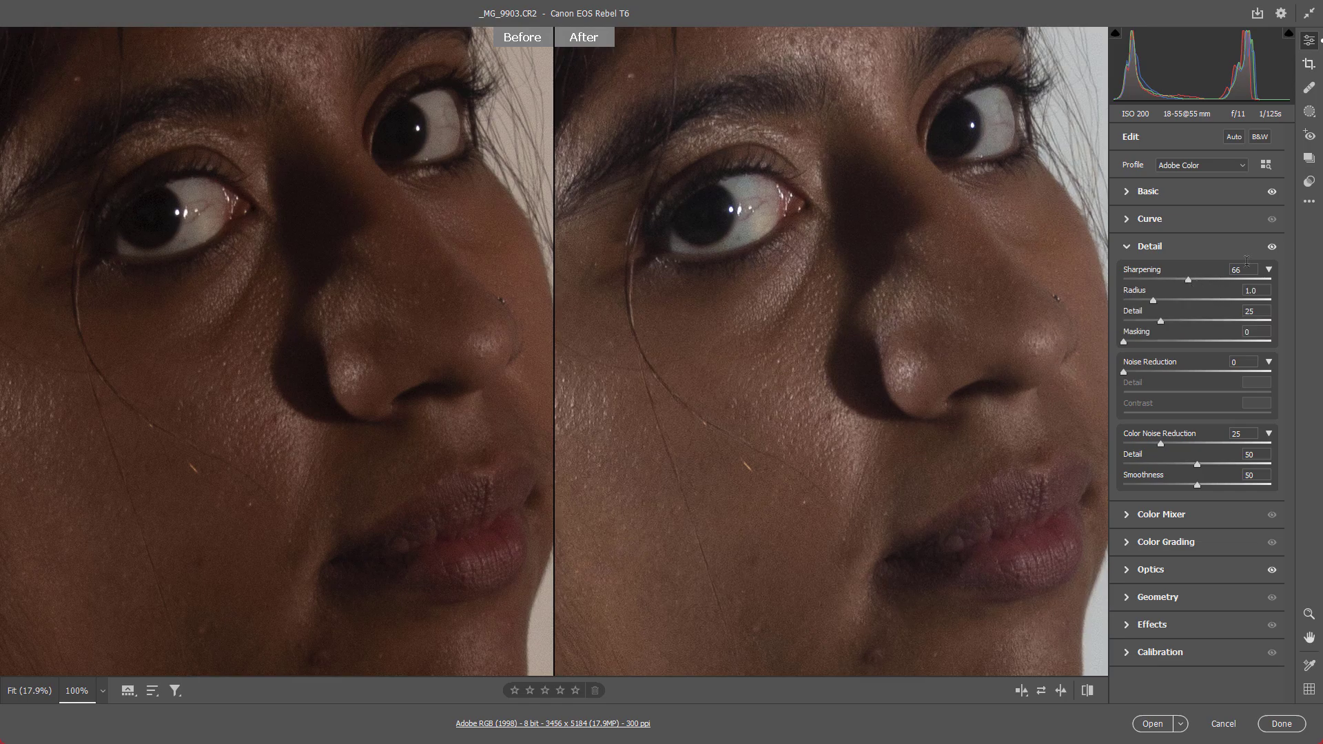
type("50")
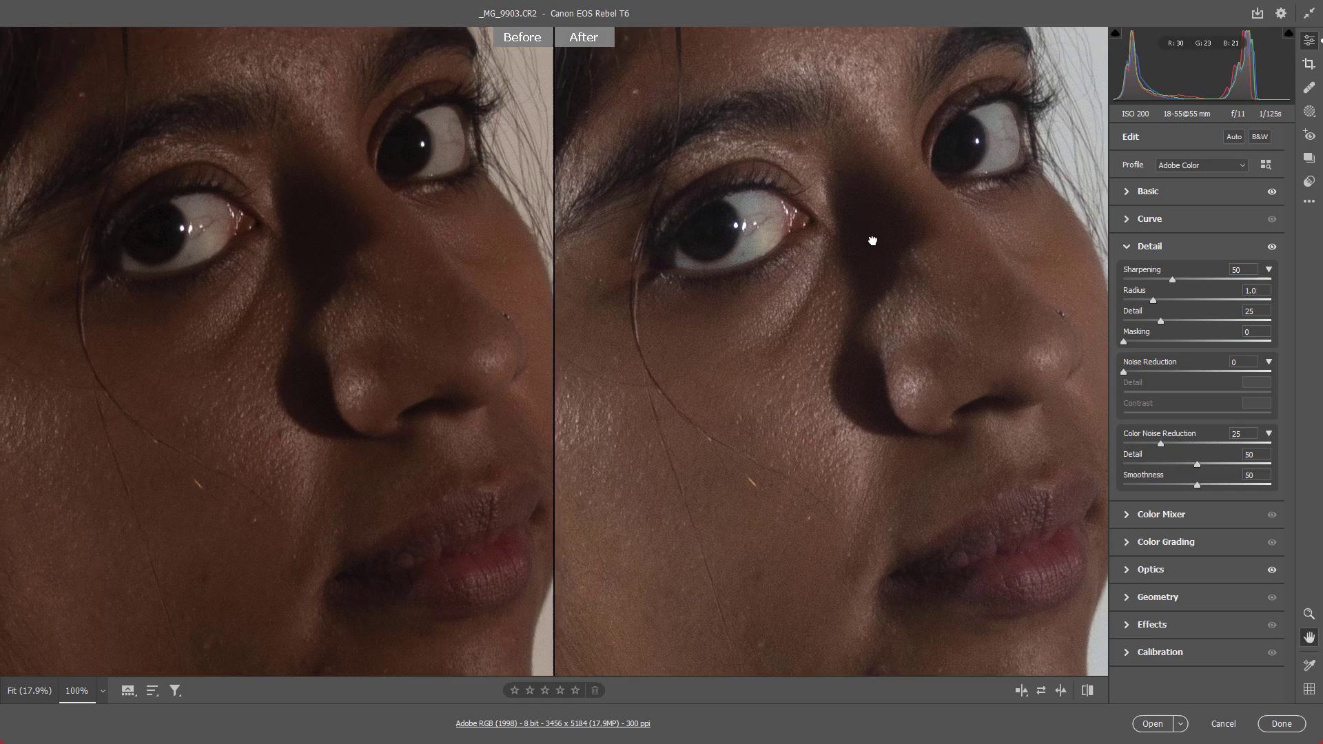
left_click_drag(875, 237, 975, 283)
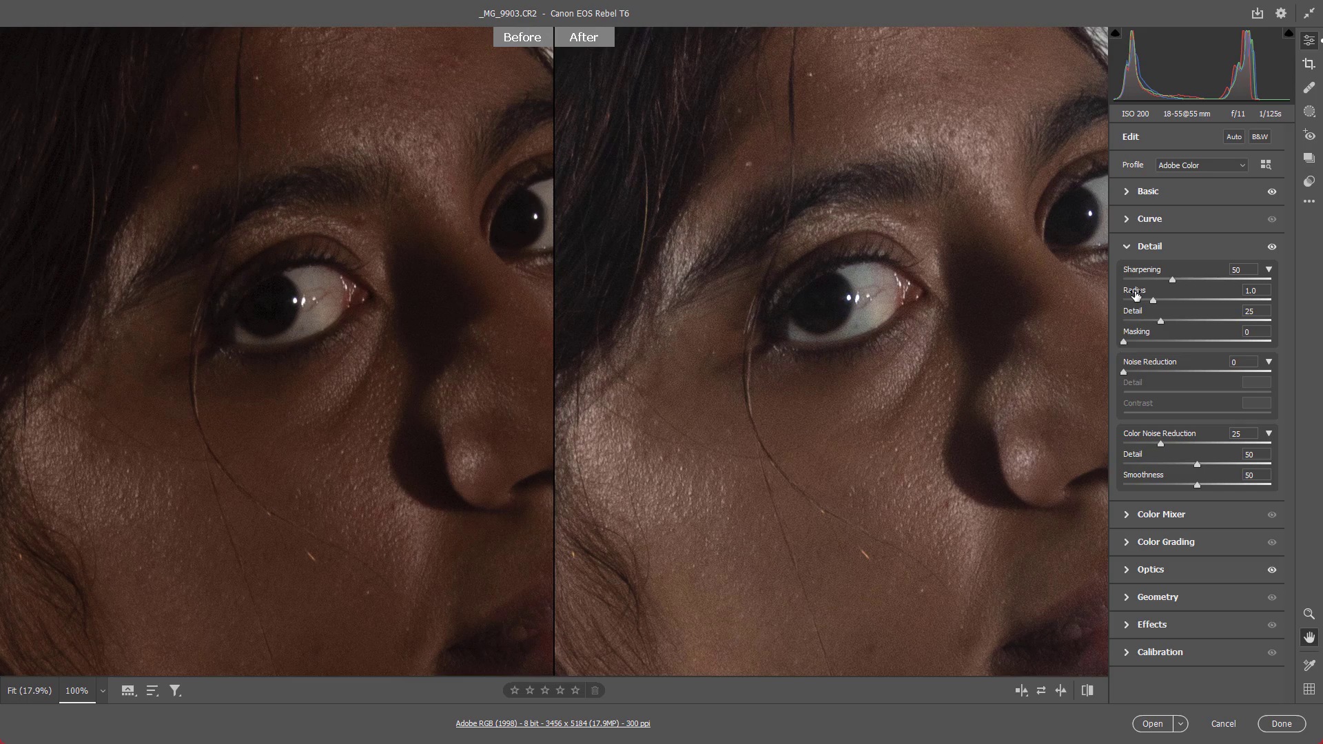
Set the sharpening to 100 after trying 92 on the close-up of the face
left_click_drag(1141, 274, 1169, 278)
key("space")
left_click_drag(959, 360, 824, 213)
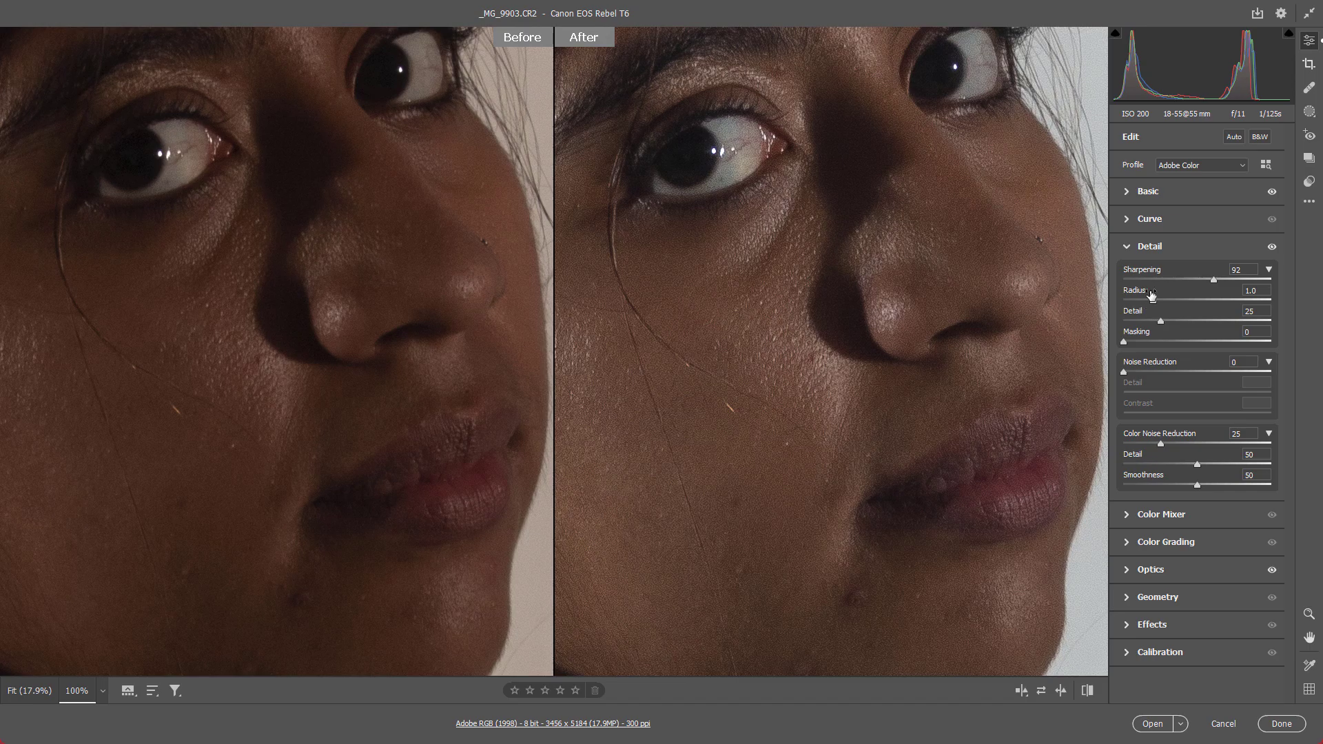
left_click(1252, 270)
type("100")
Try a larger sharpening radius and return it to 1.0
mouse_move(1207, 275)
mouse_move(1153, 302)
left_mouse_down()
mouse_move(1140, 303)
mouse_move(1152, 304)
left_mouse_up()
left_click_drag(1222, 279, 1256, 300)
left_click_drag(1256, 301, 1152, 301)
left_click_drag(1225, 283, 1222, 281)
left_click(1263, 289)
Try a sharpening detail of 95 on the forehead and eyes, and return it to 25
left_click_drag(1243, 313, 1264, 314)
scroll(781, 262, "up", 5)
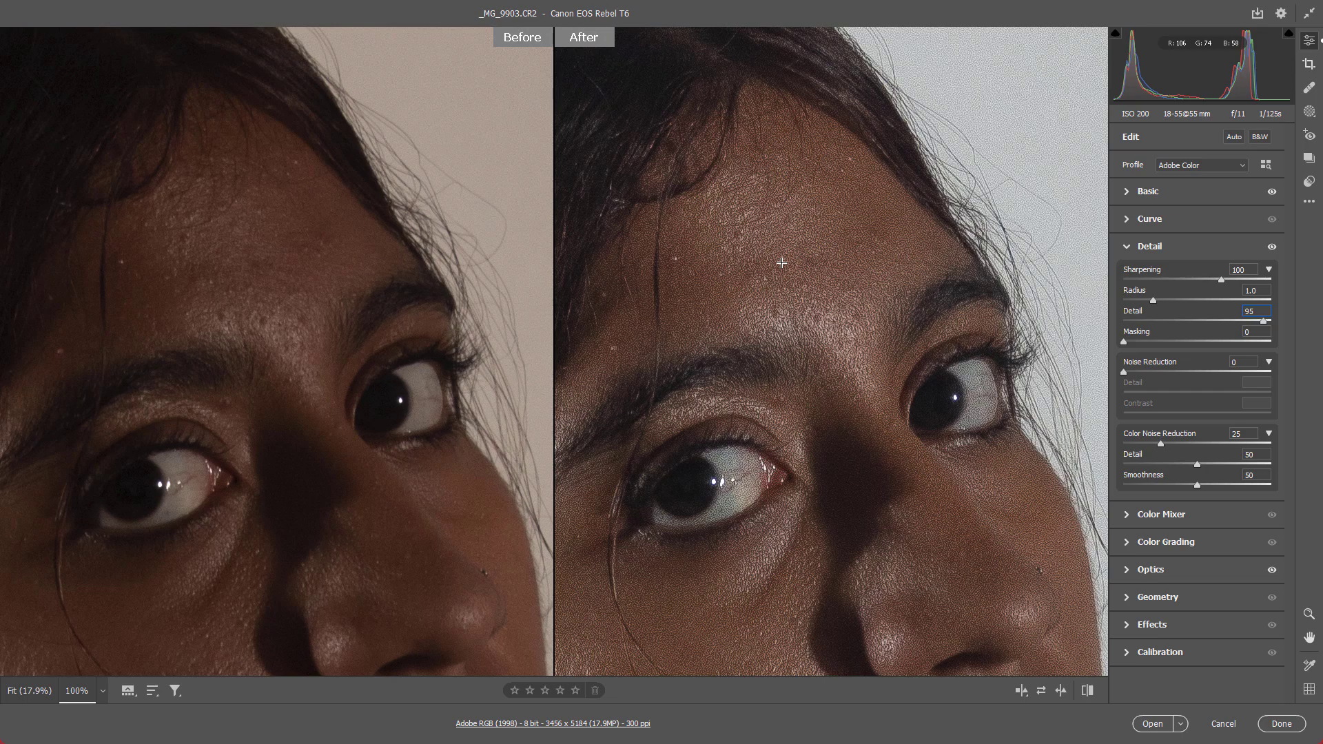
scroll(938, 207, "up", 5)
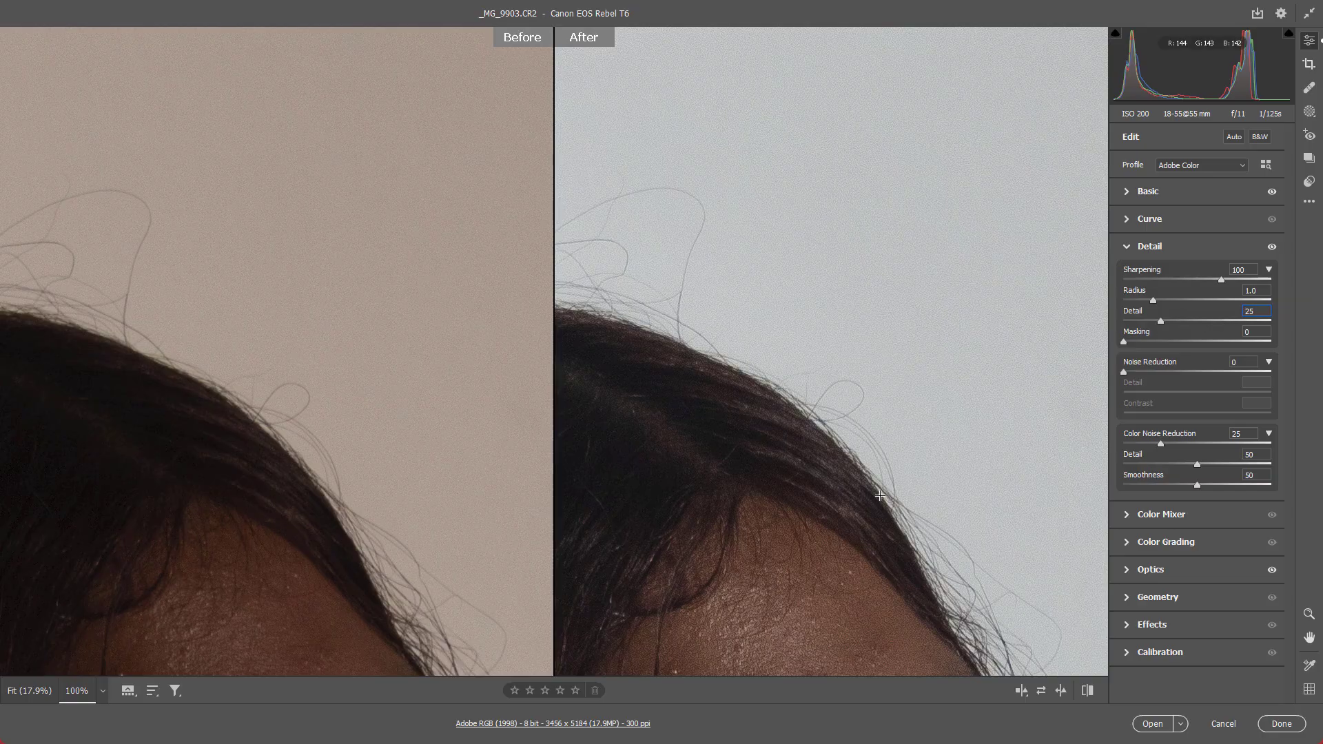
Set the sharpening masking to 7 and compare the face with and without the Detail adjustments
key("space")
left_click_drag(845, 529, 908, 309)
left_click_drag(937, 430, 908, 192)
left_click_drag(876, 518, 856, 307)
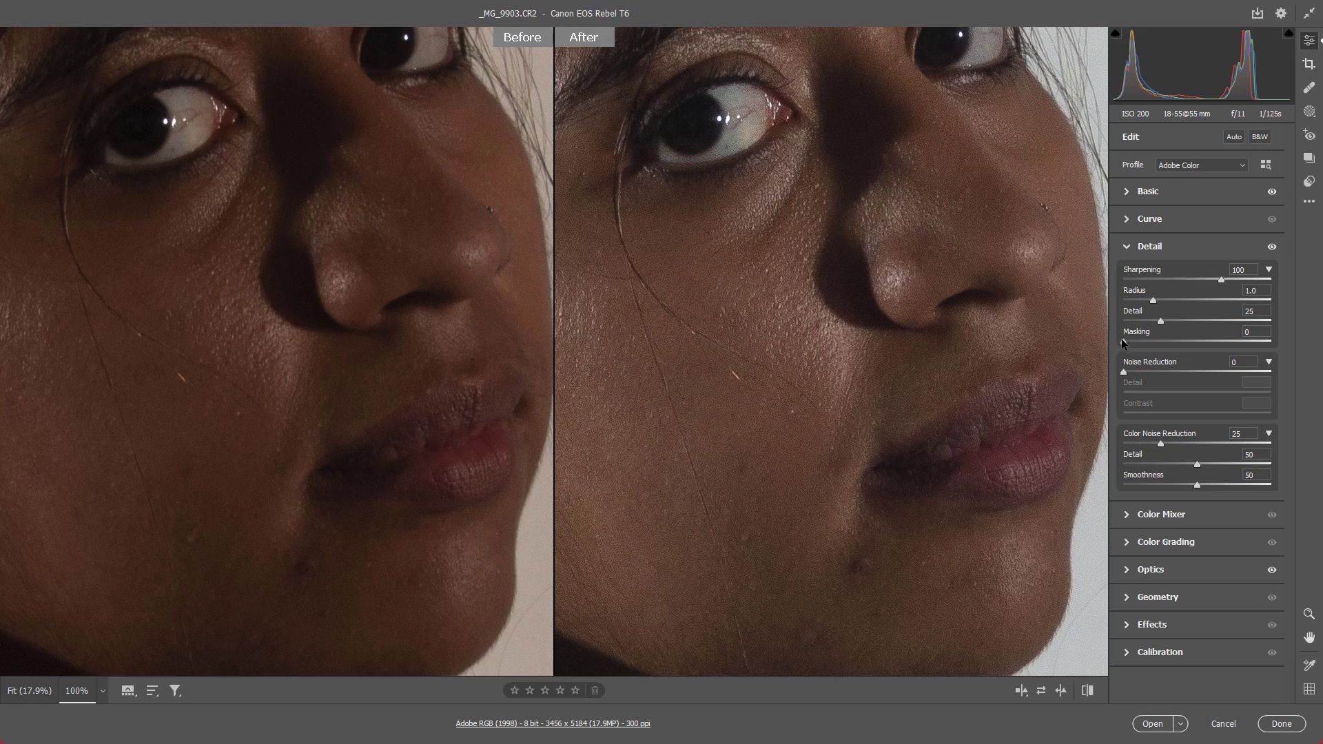
left_click_drag(1122, 342, 1193, 343)
left_click(1273, 246)
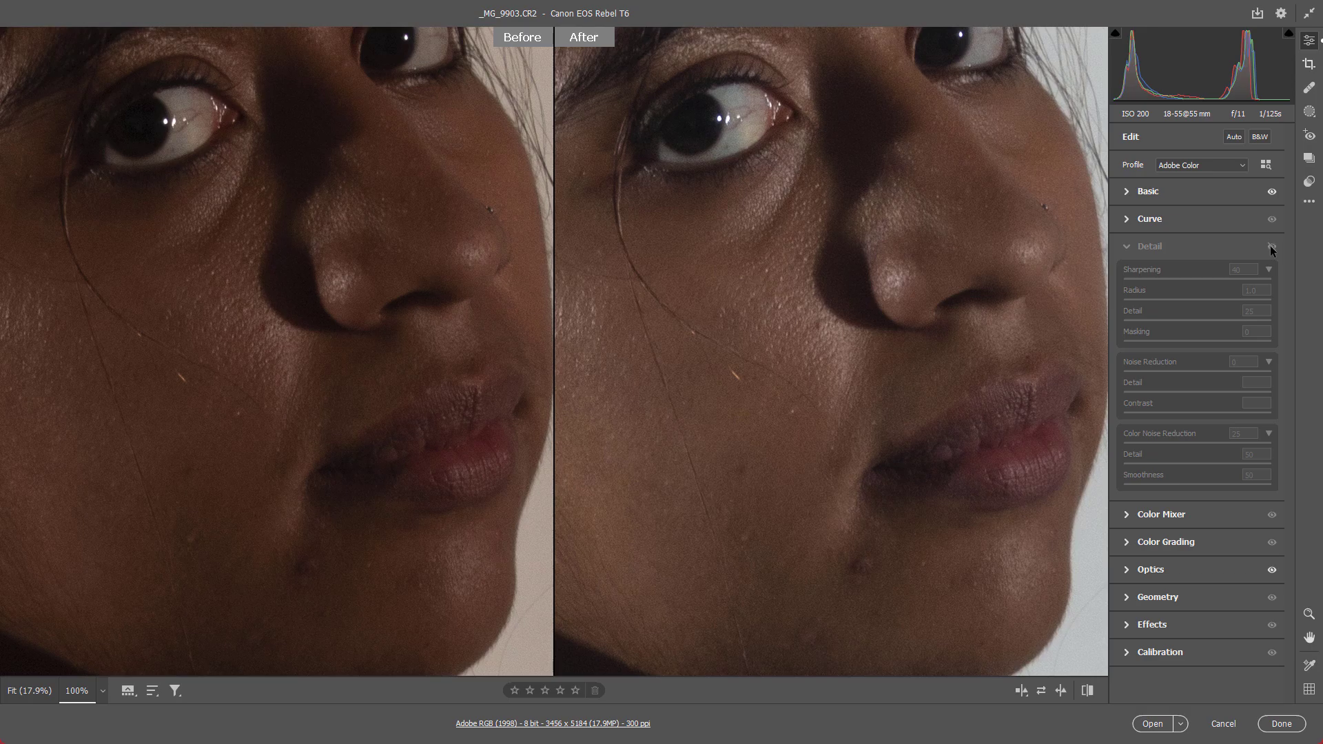
left_click(1273, 248)
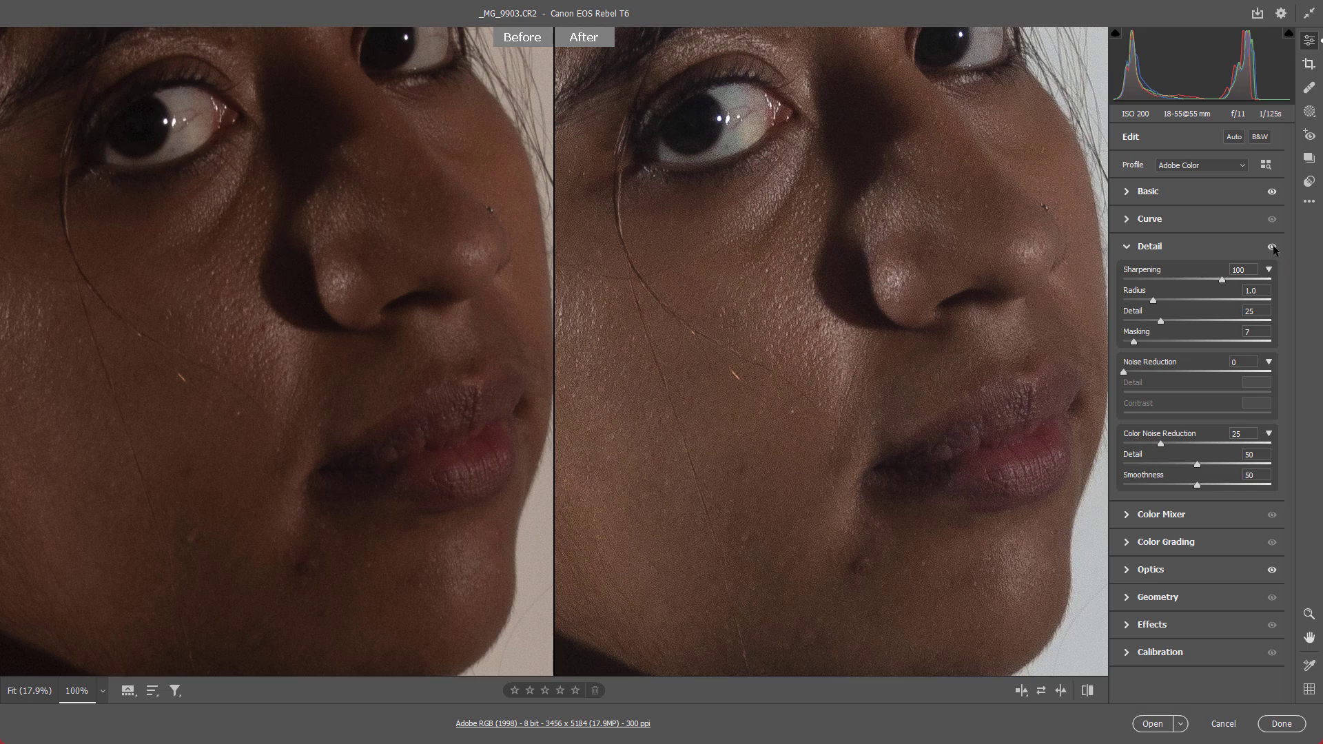
Hide and restore the Detail adjustments to check the sharpening on the face, and collapse the Detail settings
left_click(1272, 245)
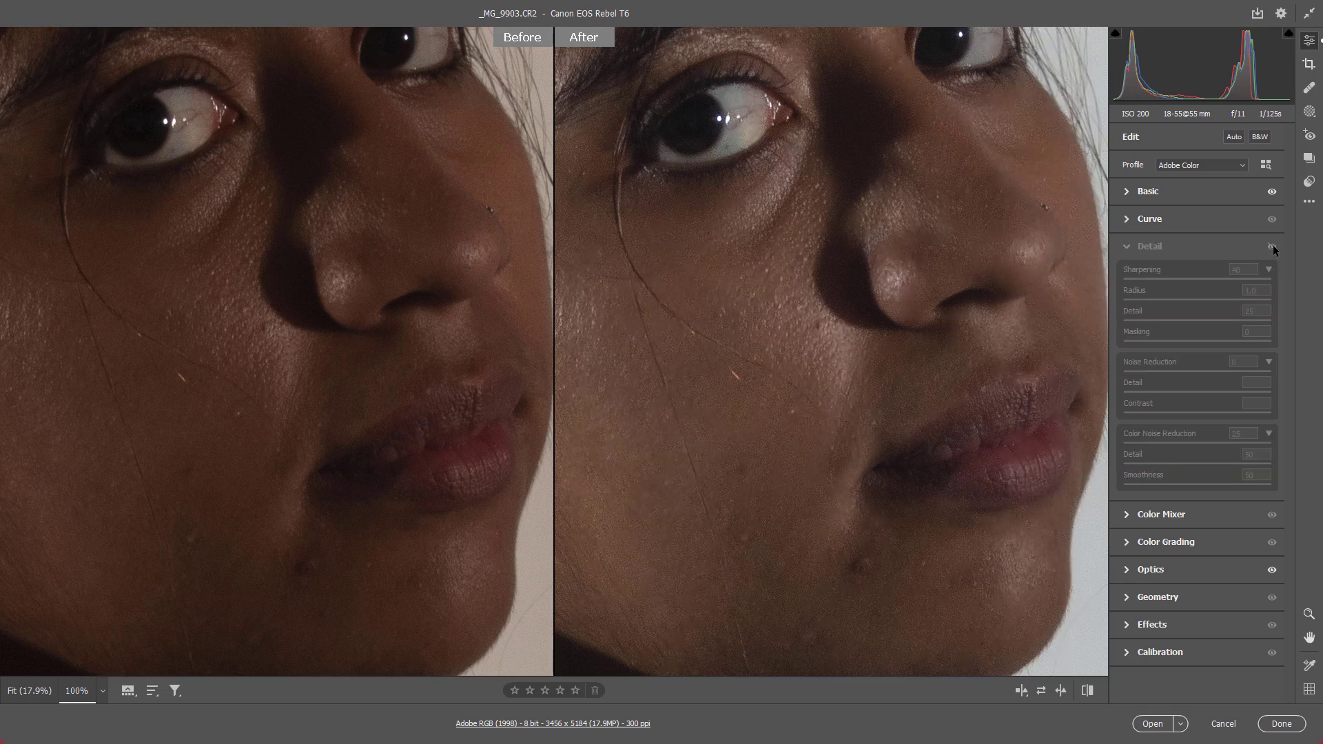
left_click(1273, 245)
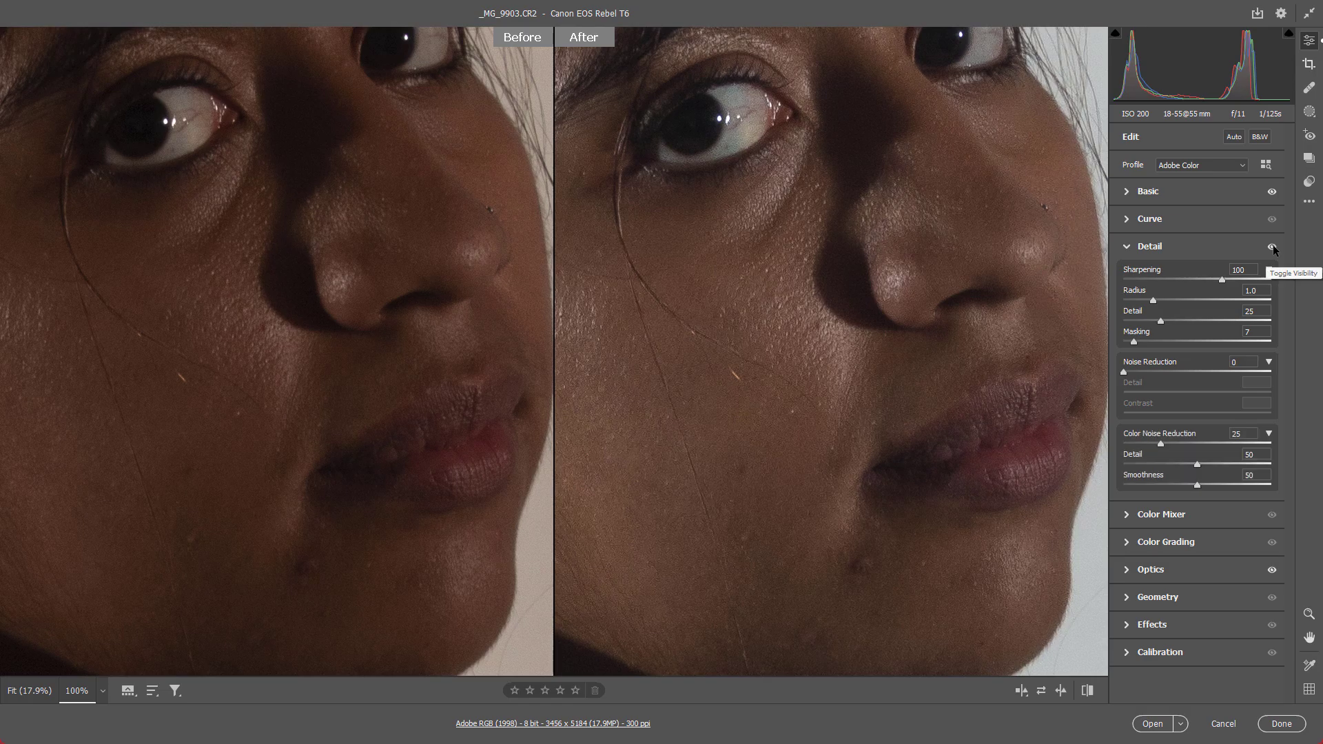
key("h")
left_click_drag(897, 196, 959, 375)
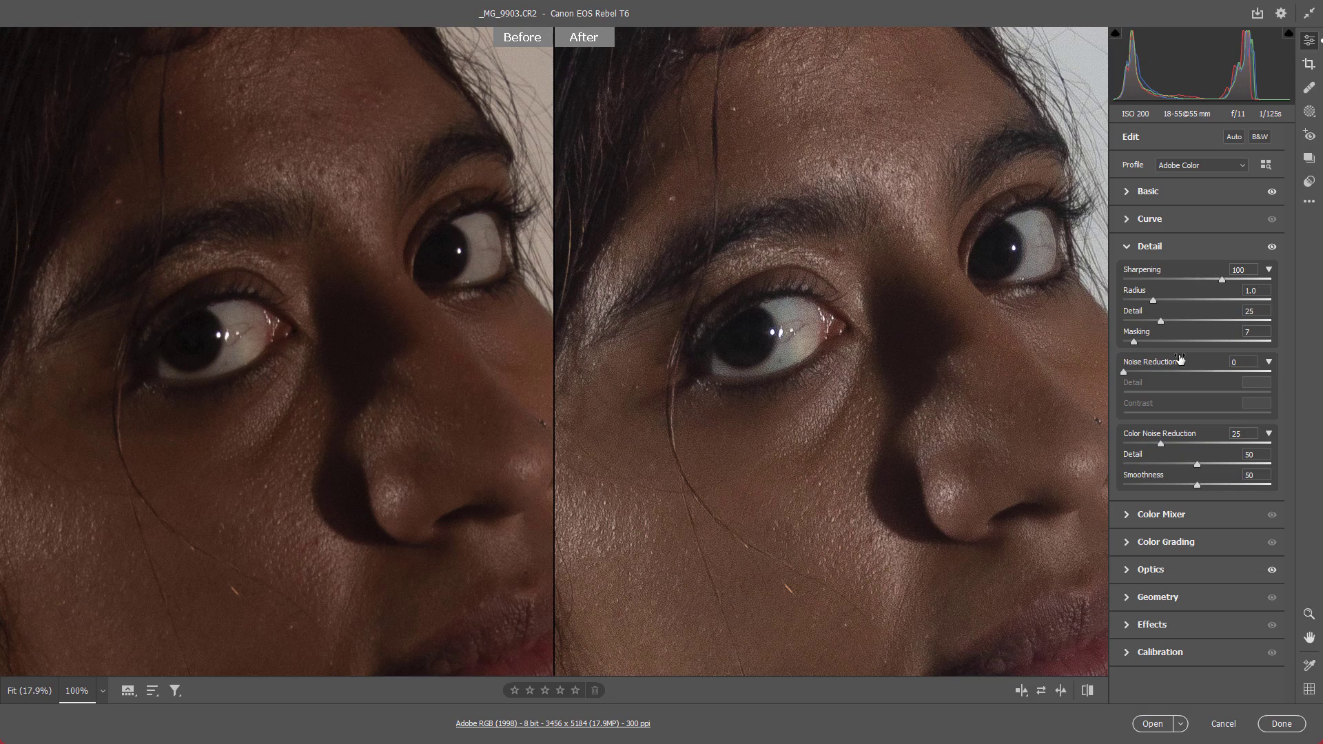
left_click(1125, 246)
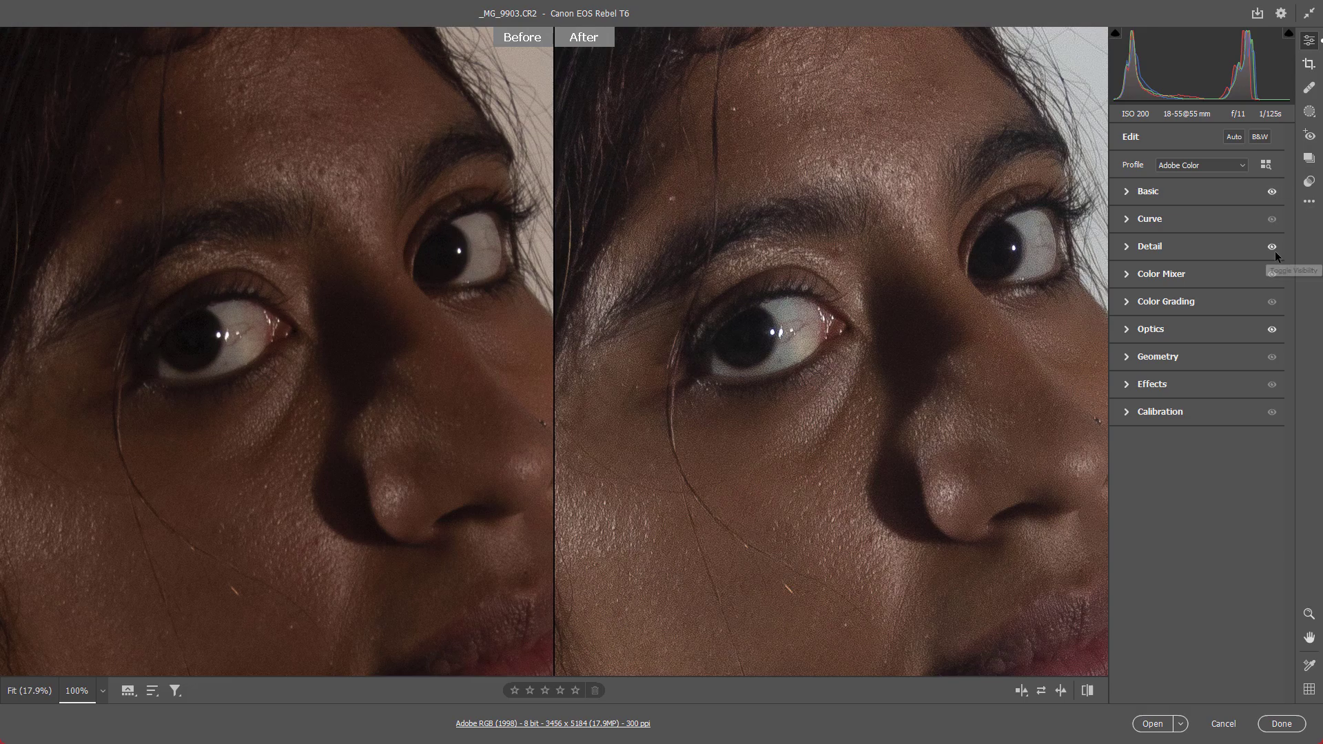
Compare the eyes and nose with and without the Optics, Detail and Basic adjustments, one group at a time
left_click(1273, 331)
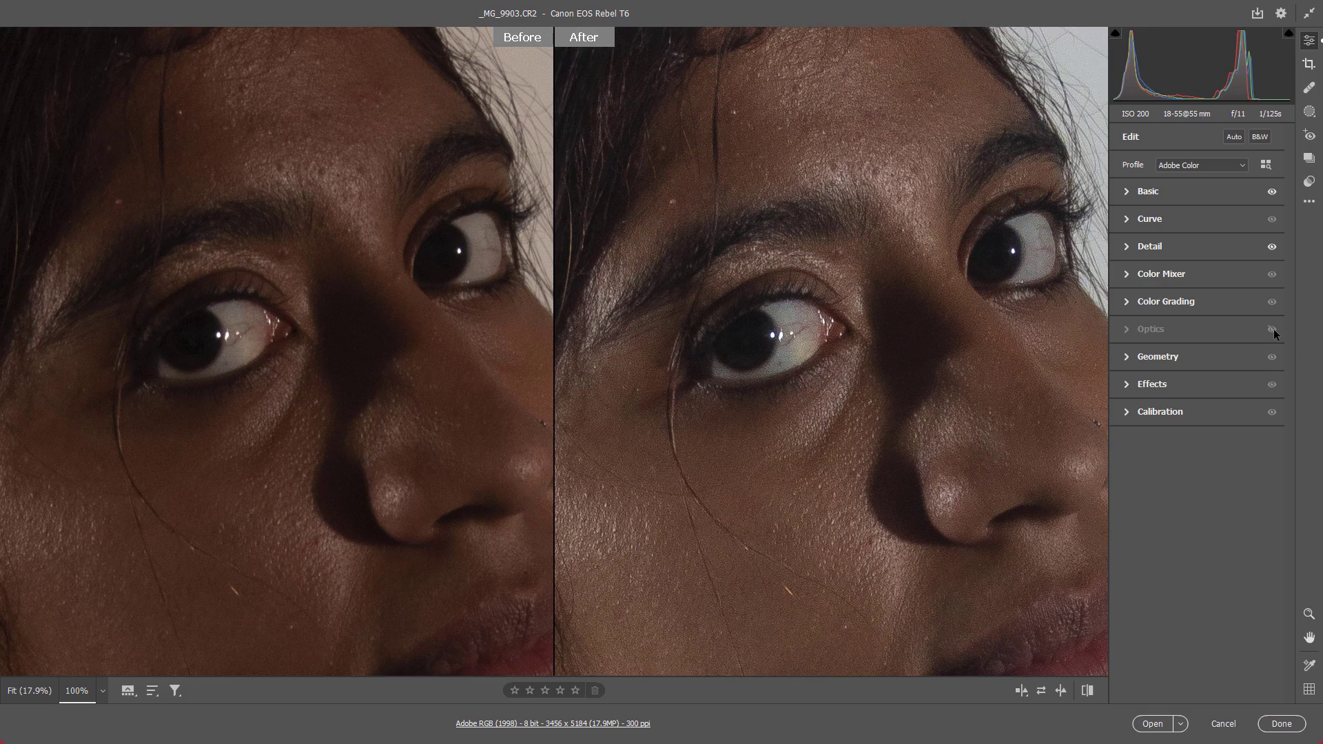
left_click(1273, 329)
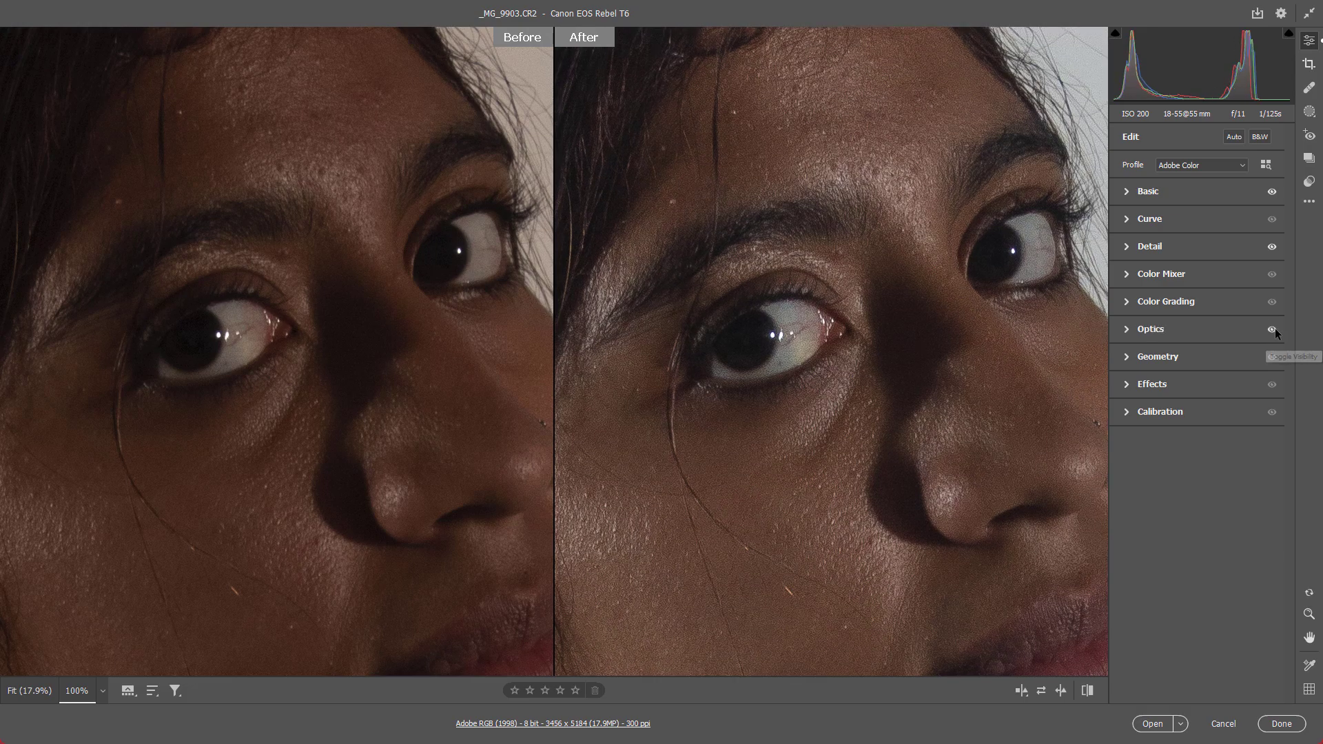
left_click(1272, 247)
left_click(1271, 247)
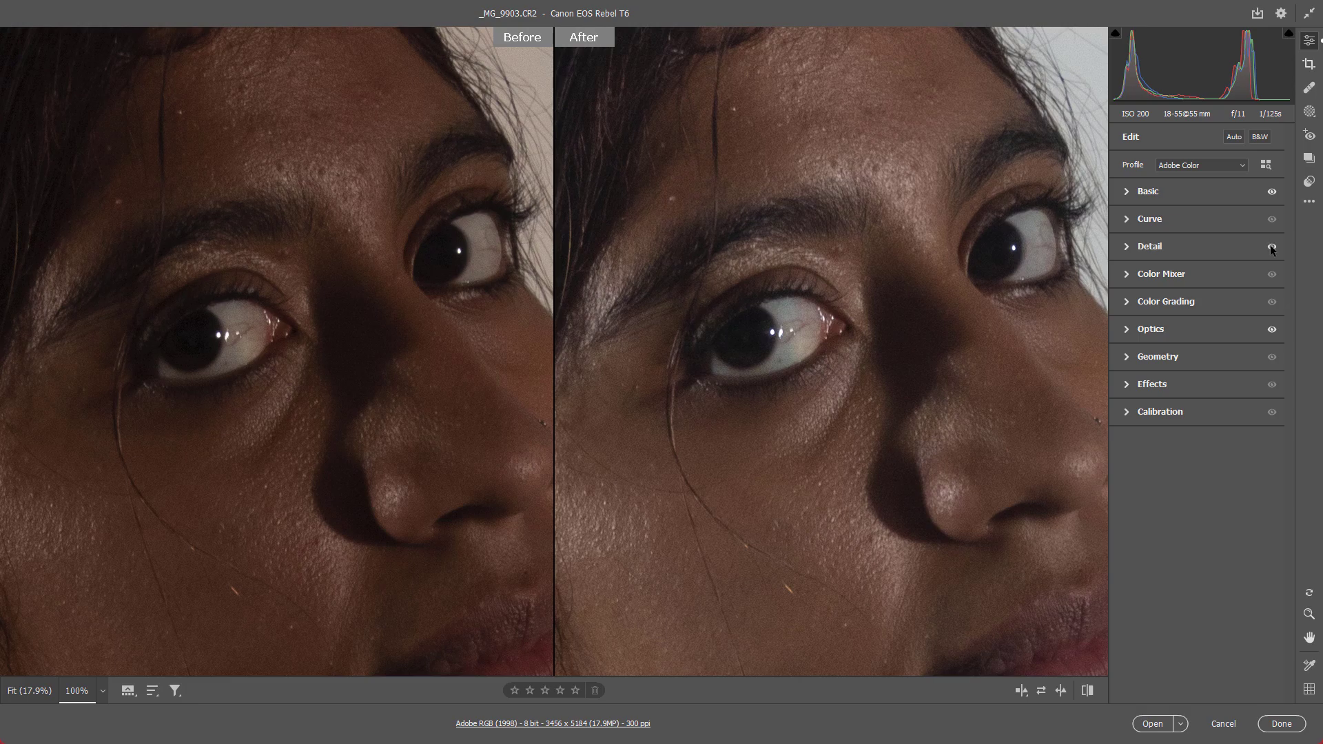
left_click(1273, 192)
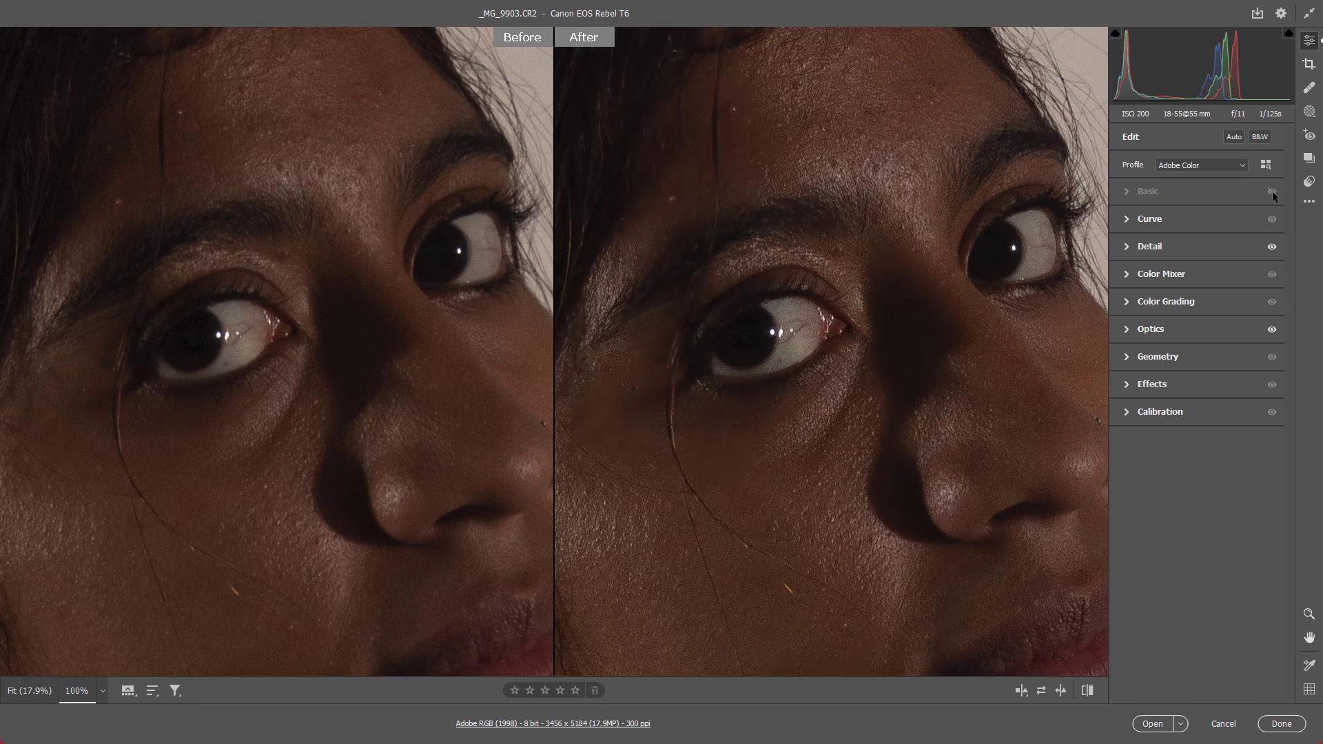
left_click(1273, 192)
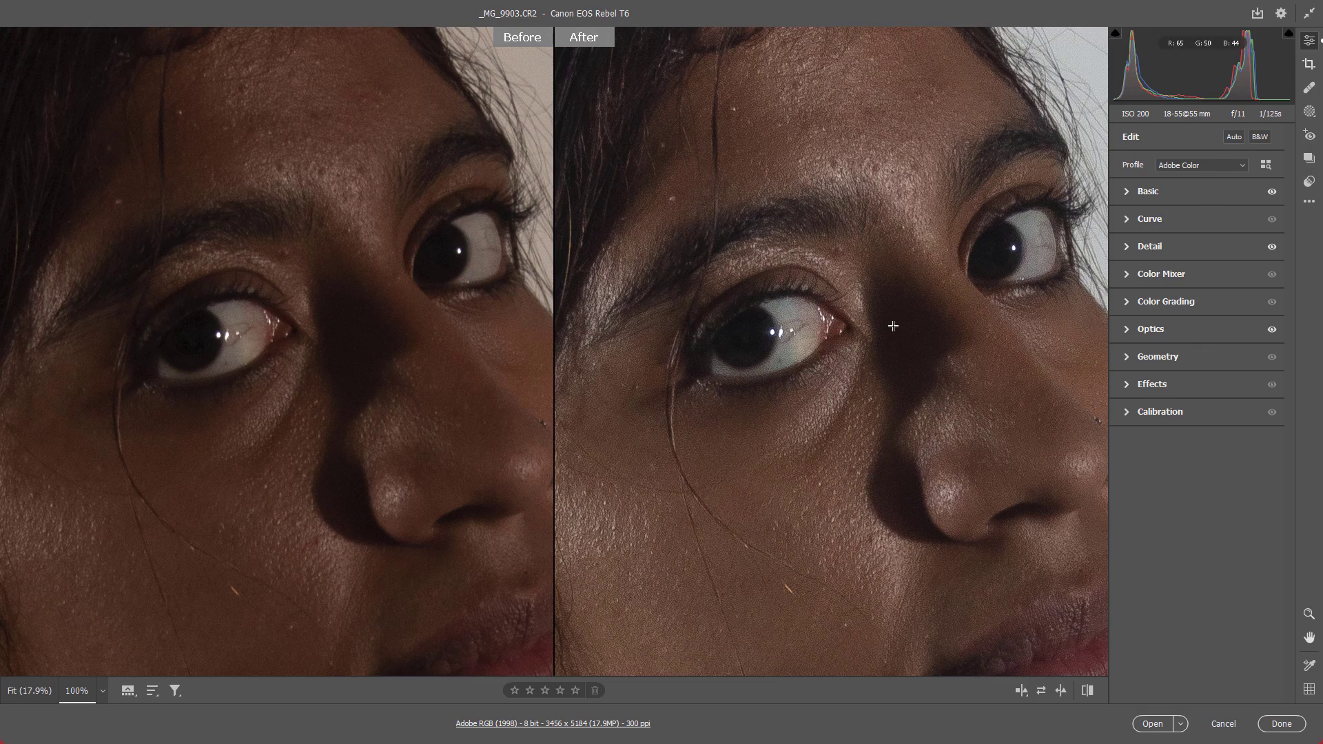
Check the whole portrait against its original and open the developed image in Photoshop
key("ctrl+0")
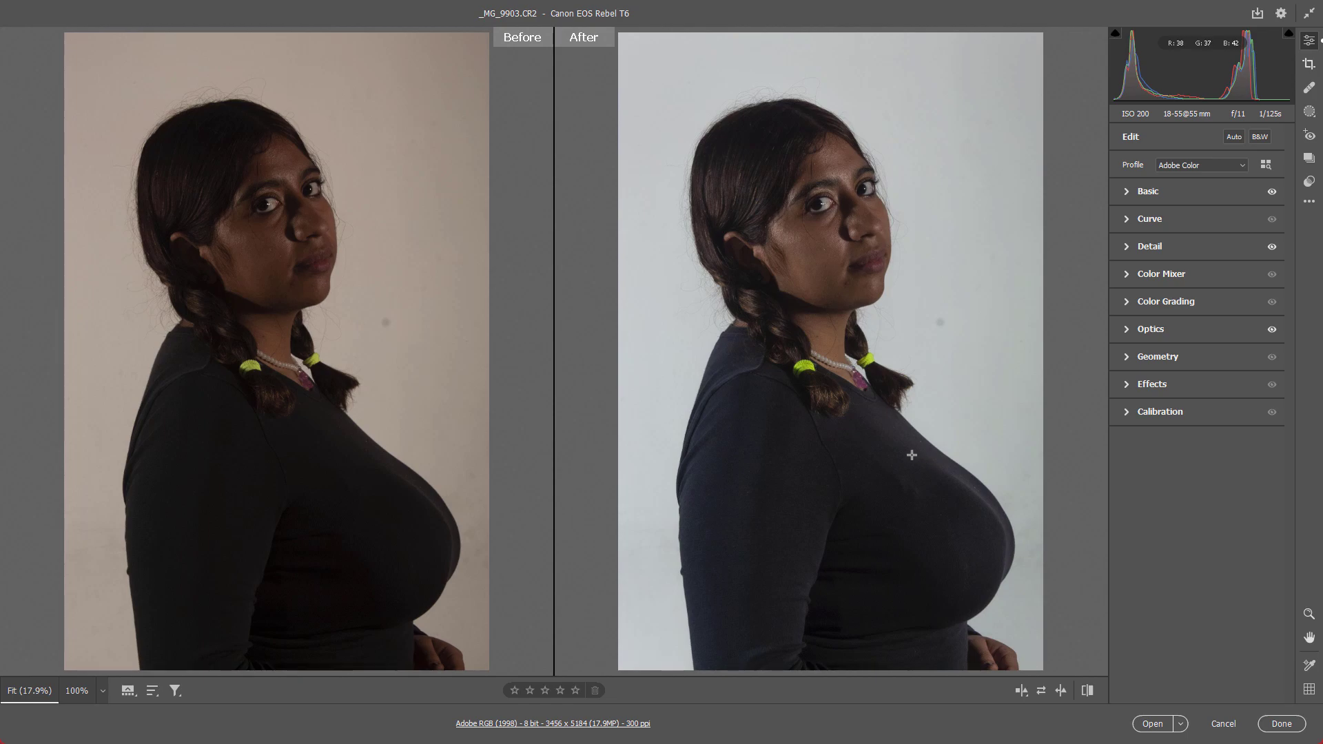
left_click(1160, 727)
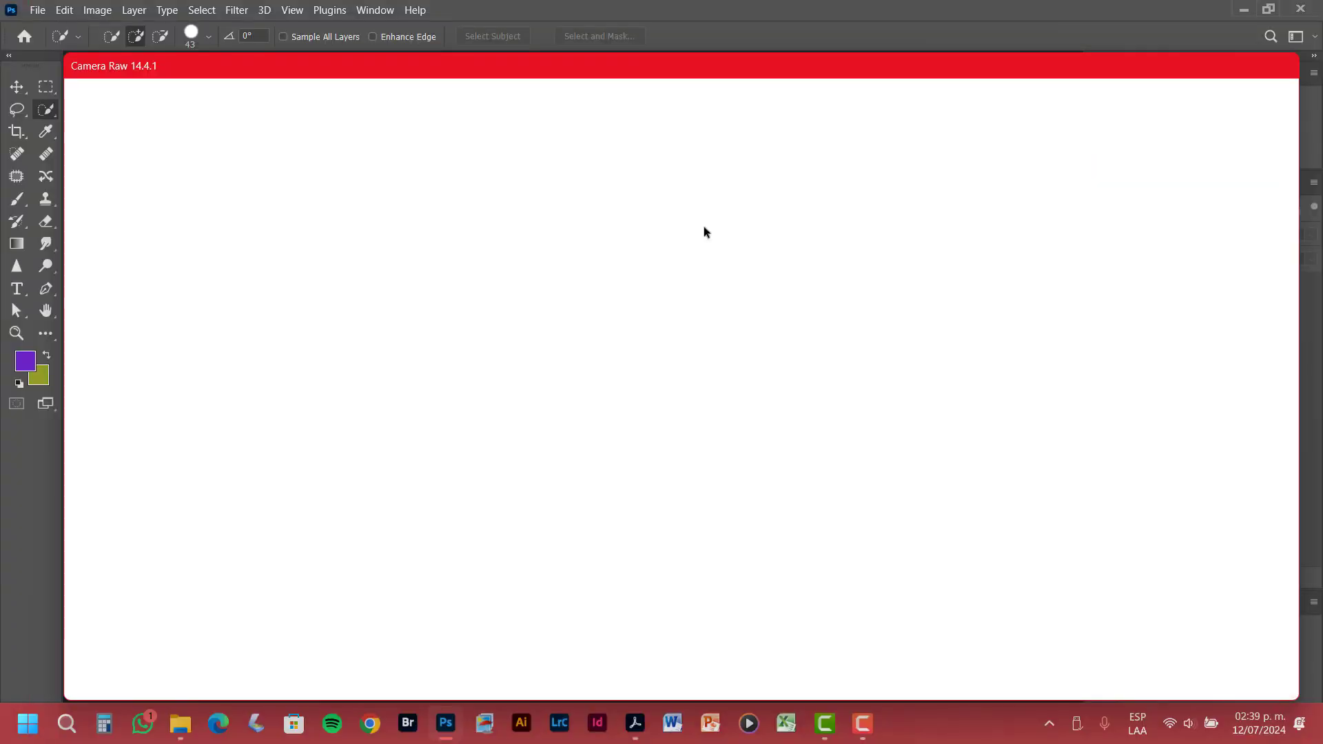